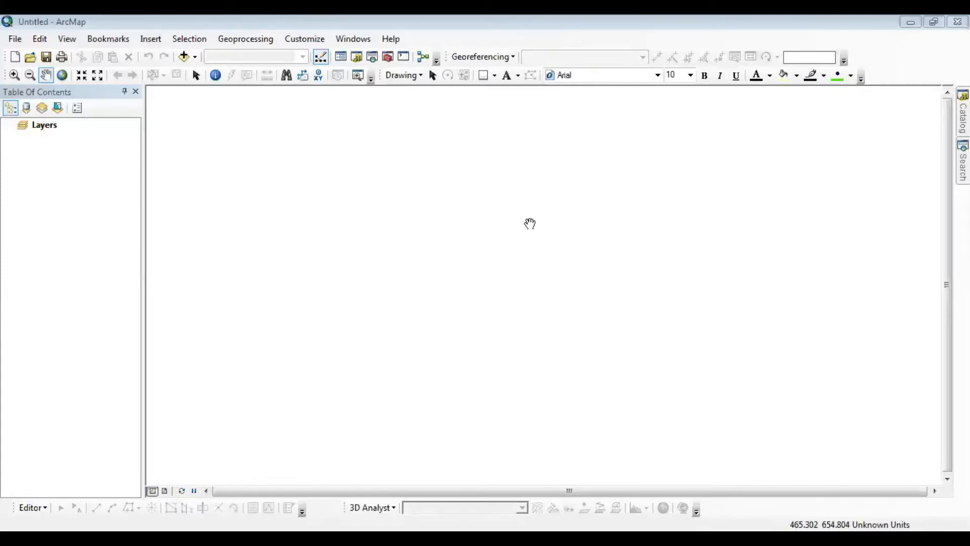
Set the Layers data frame's coordinate system to the projected WGS 1984 UTM Zone 47S
right_click(52, 131)
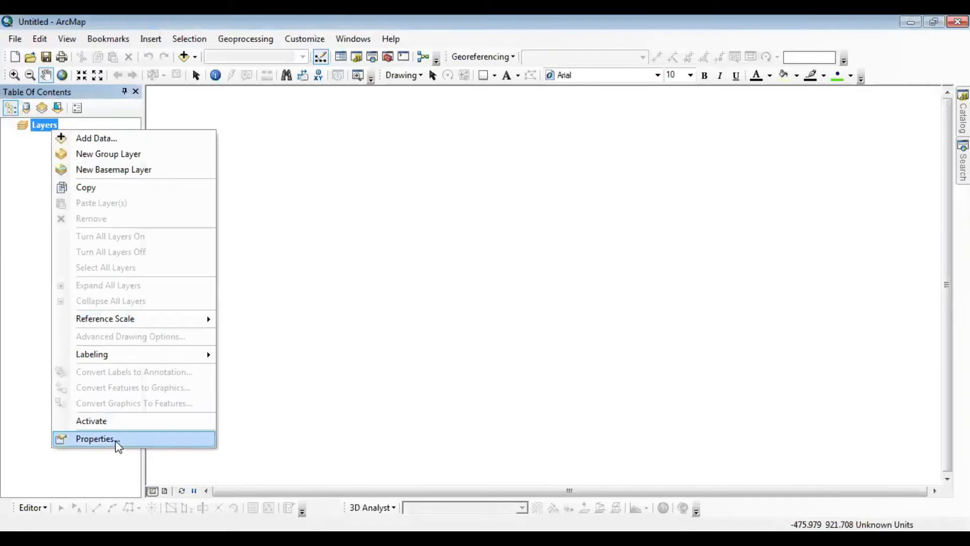
left_click(96, 438)
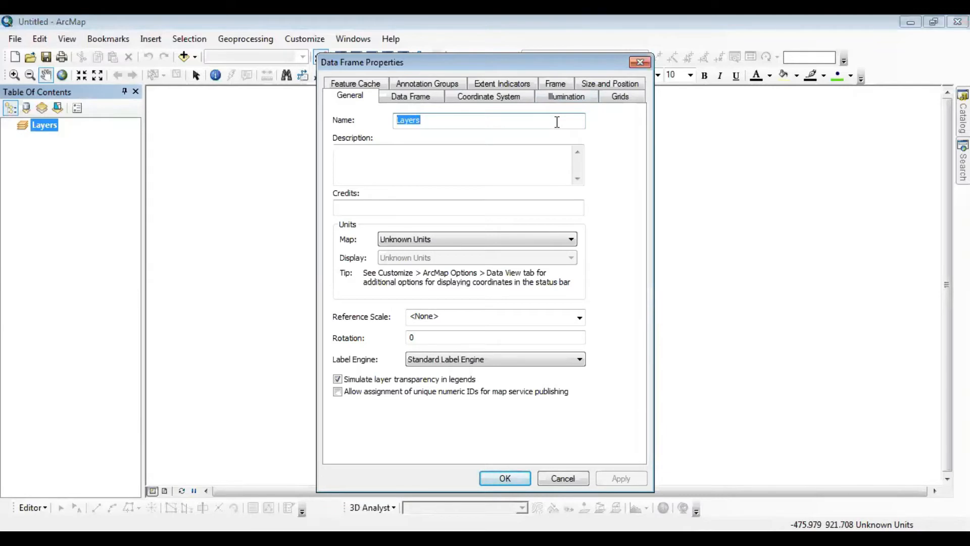
left_click(517, 99)
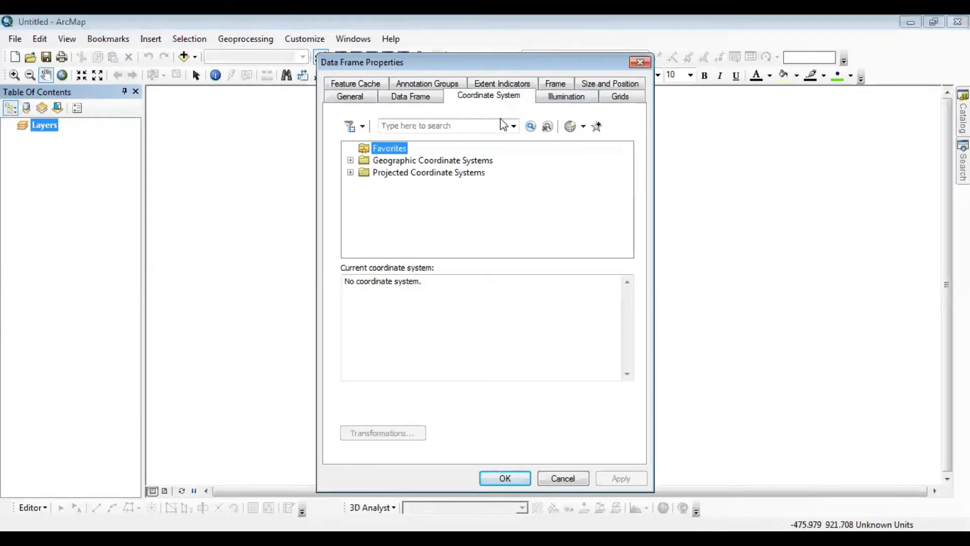
double_click(469, 173)
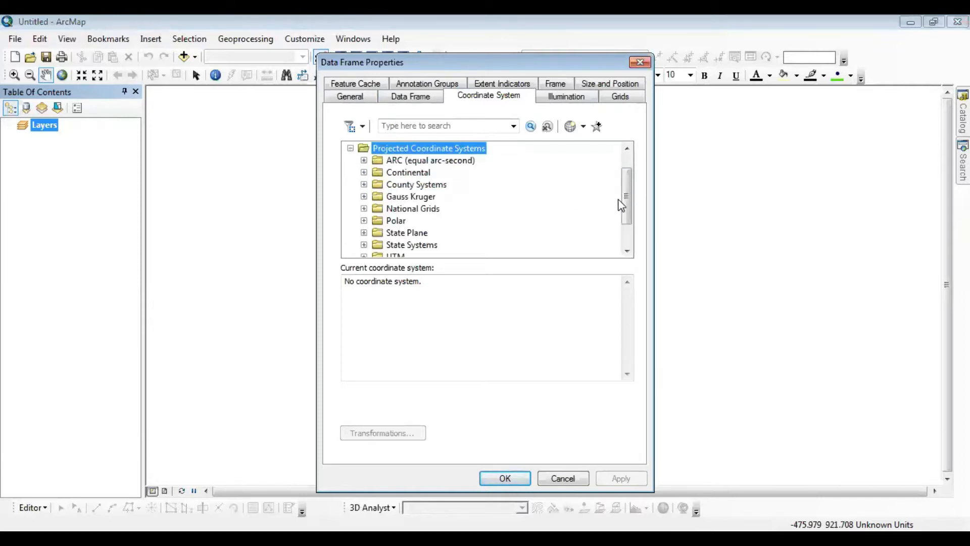
left_click_drag(628, 202, 628, 220)
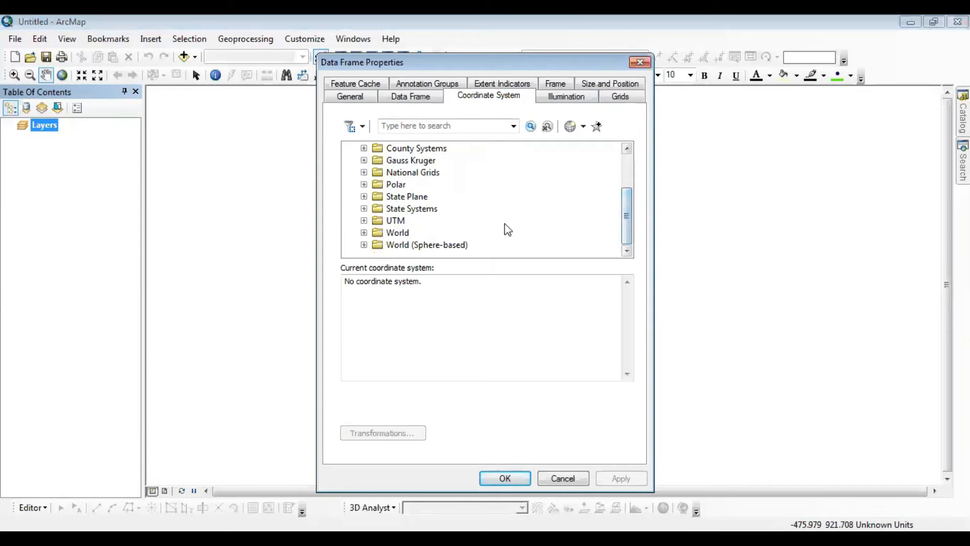
double_click(396, 221)
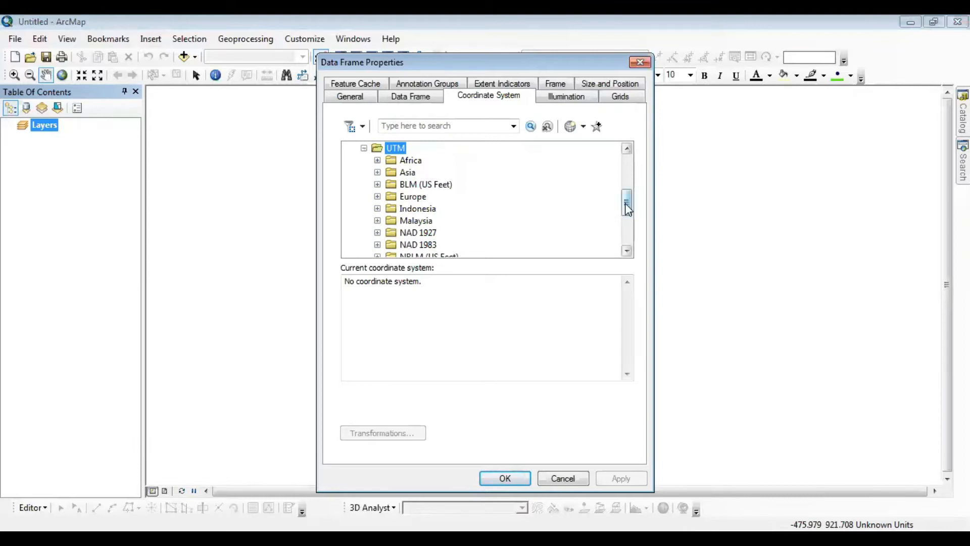
left_click_drag(627, 207, 628, 235)
double_click(431, 222)
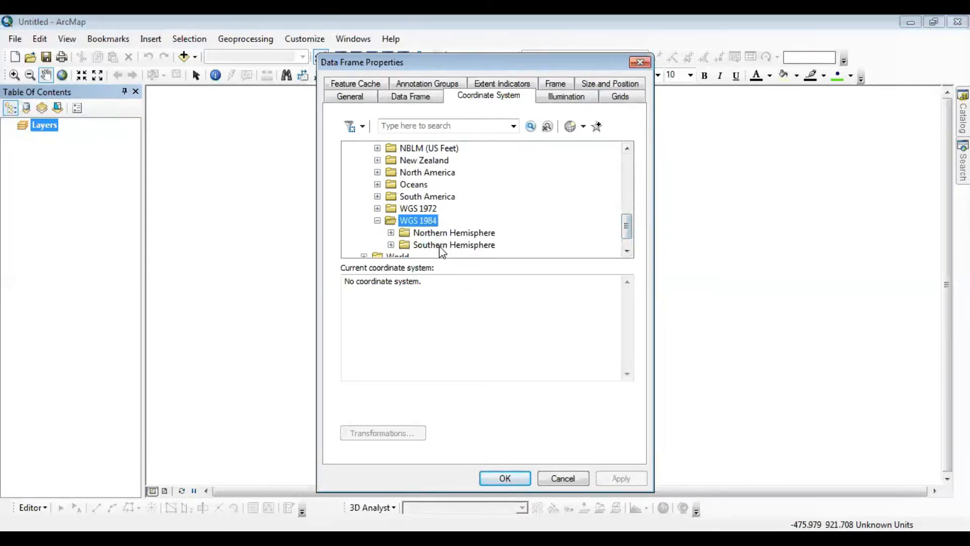
double_click(442, 246)
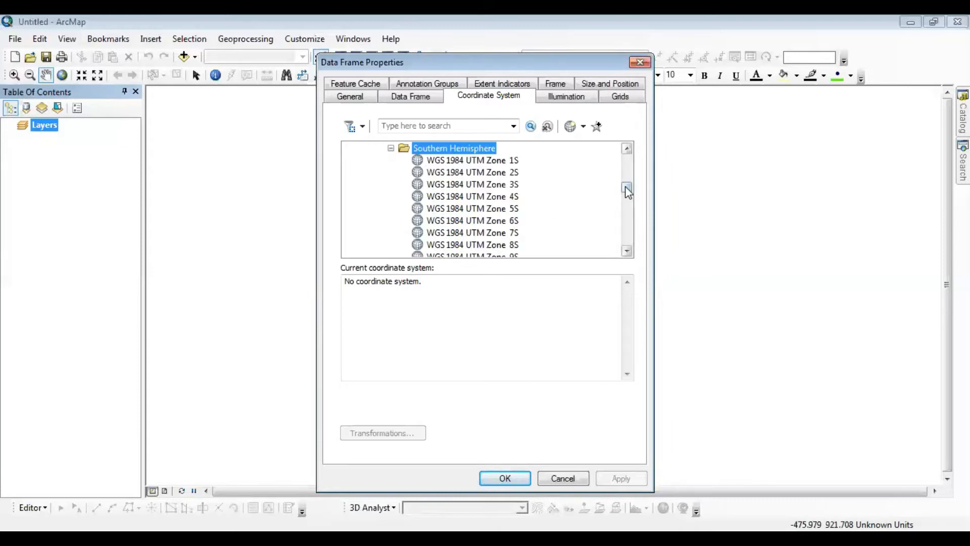
left_click_drag(627, 189, 628, 226)
left_click(514, 221)
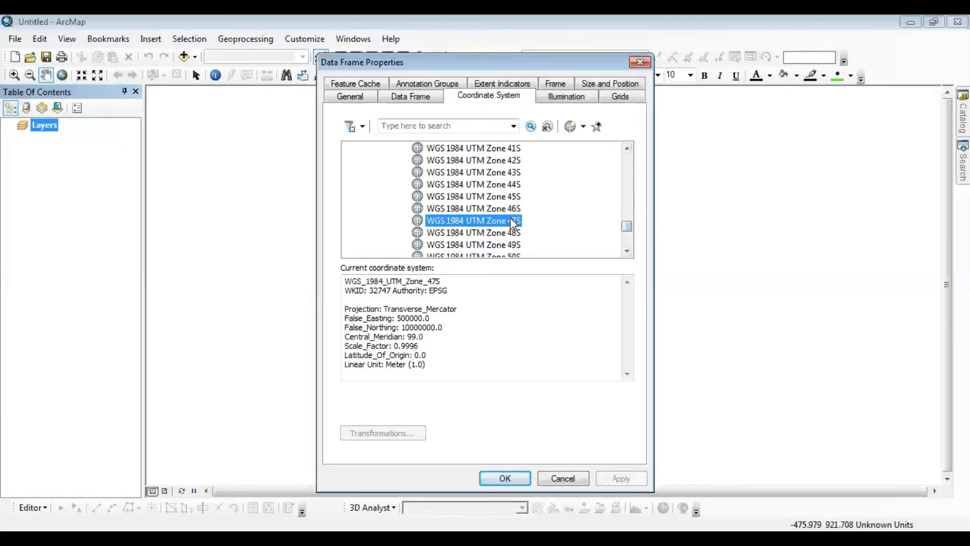
left_click(633, 477)
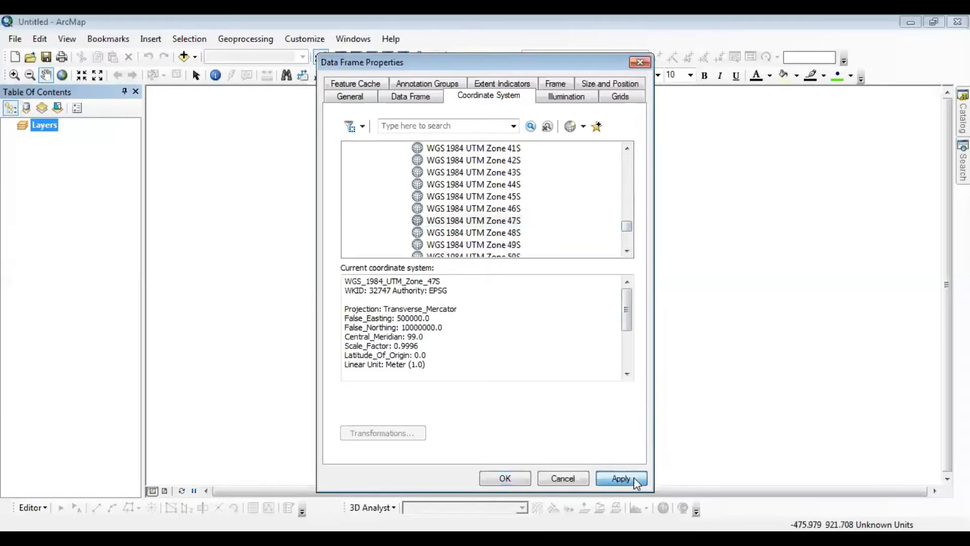
left_click(505, 478)
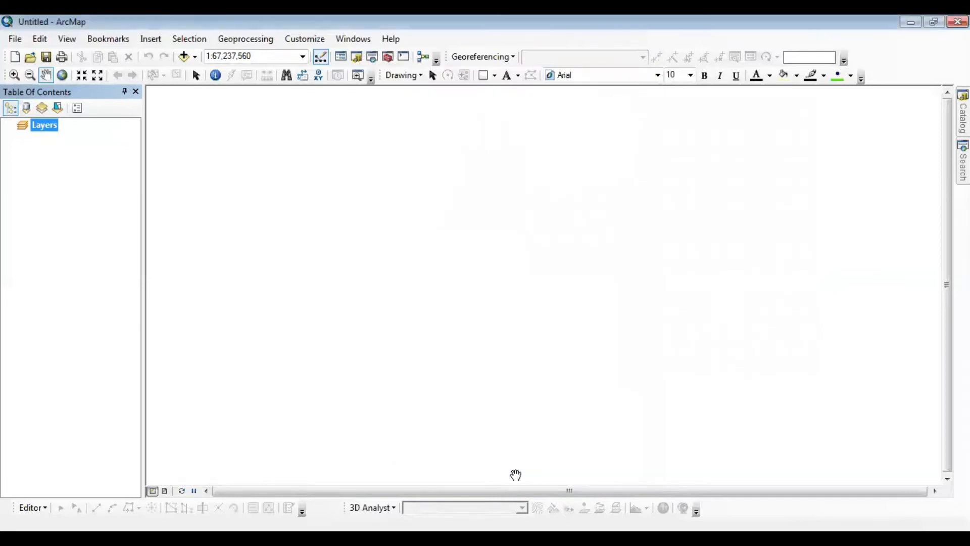
Set the display units of the Layers data frame to Meters in its general properties
right_click(51, 131)
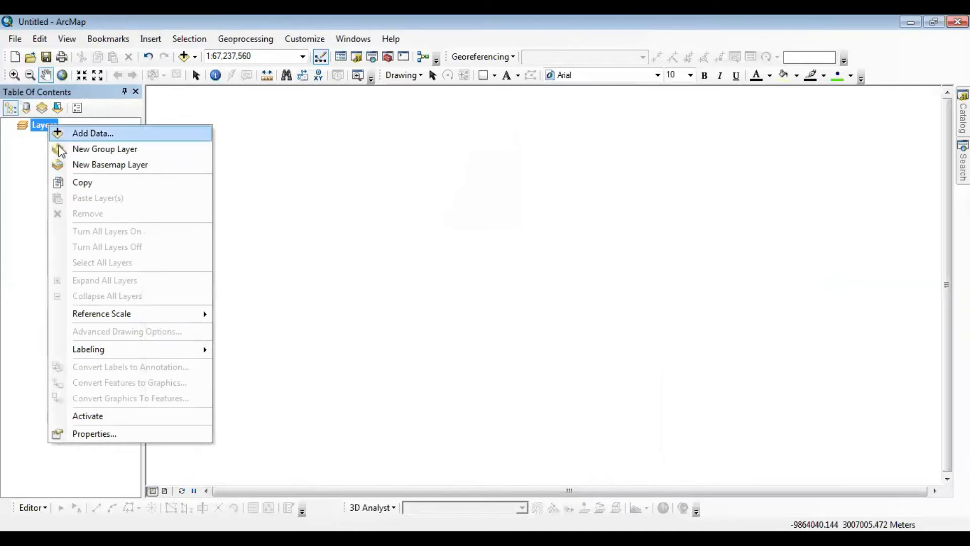
left_click(99, 432)
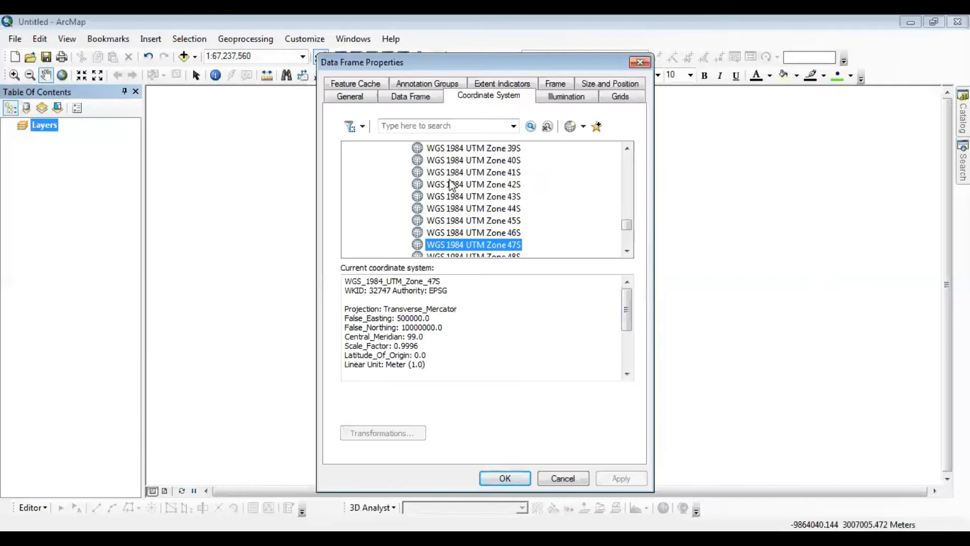
left_click(363, 99)
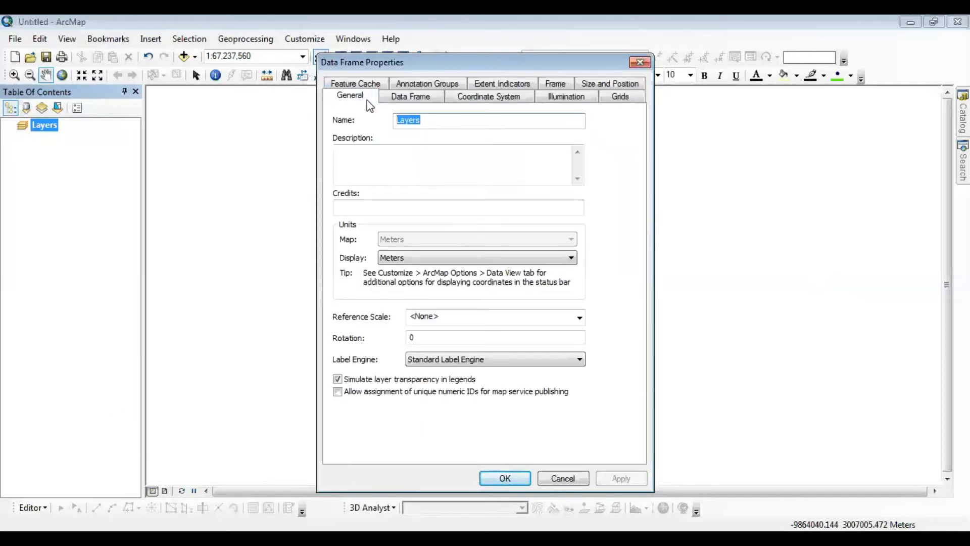
left_click(456, 262)
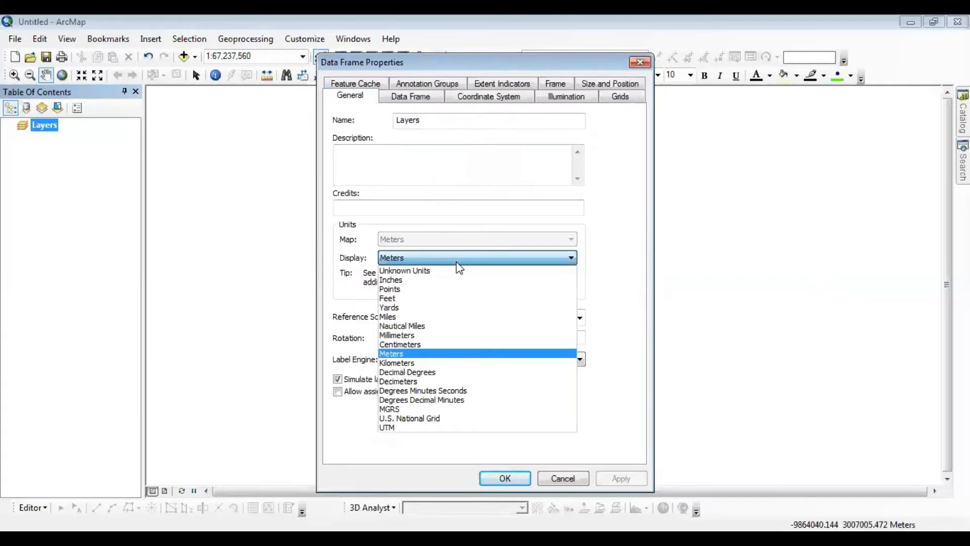
left_click(459, 354)
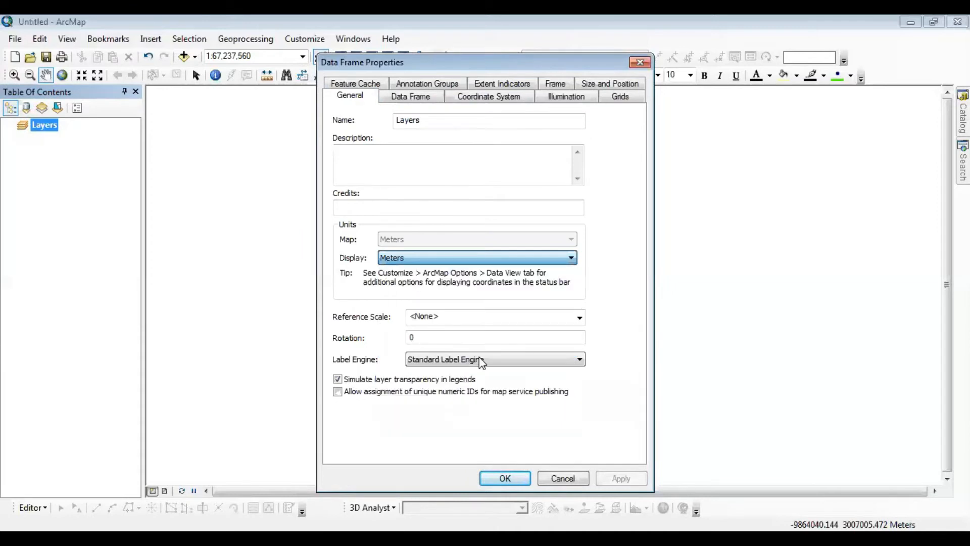
left_click(614, 480)
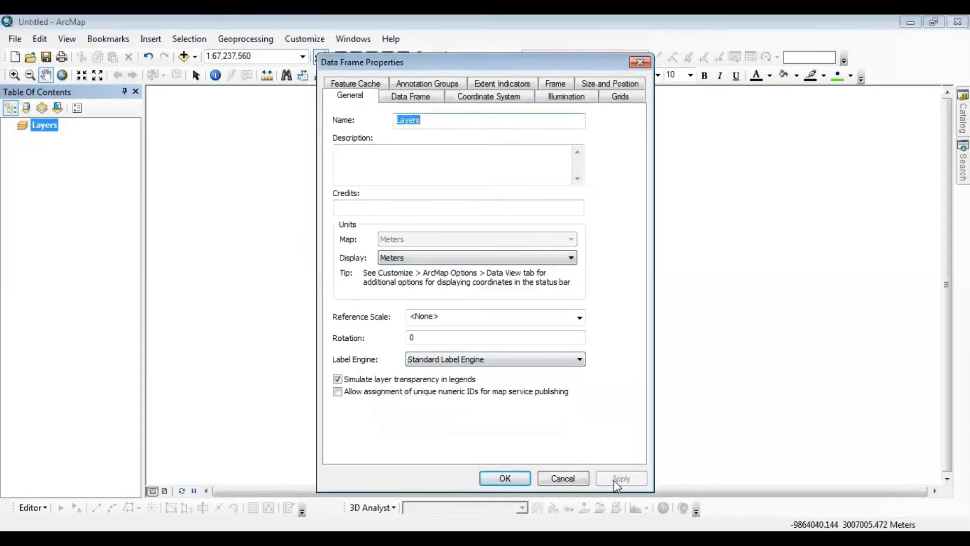
left_click(493, 478)
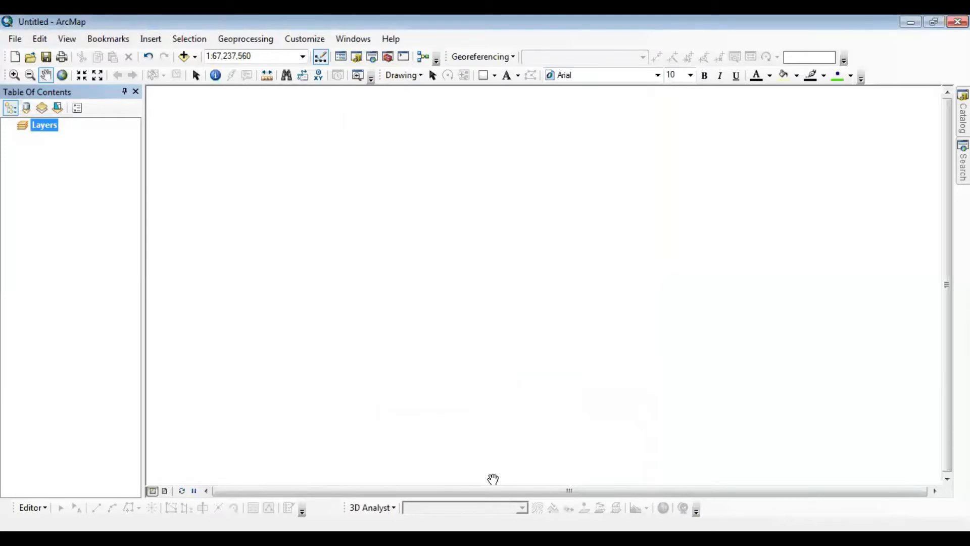
Add the image 1 - 345 ha-1.jpg from the IUW folder to the map, accepting its missing spatial reference
left_click(190, 56)
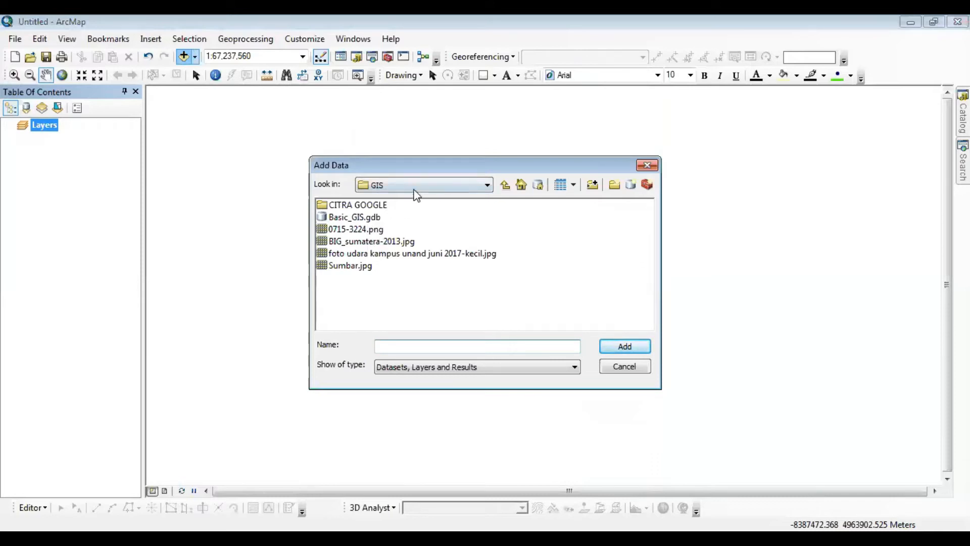
left_click(376, 231)
left_click(392, 185)
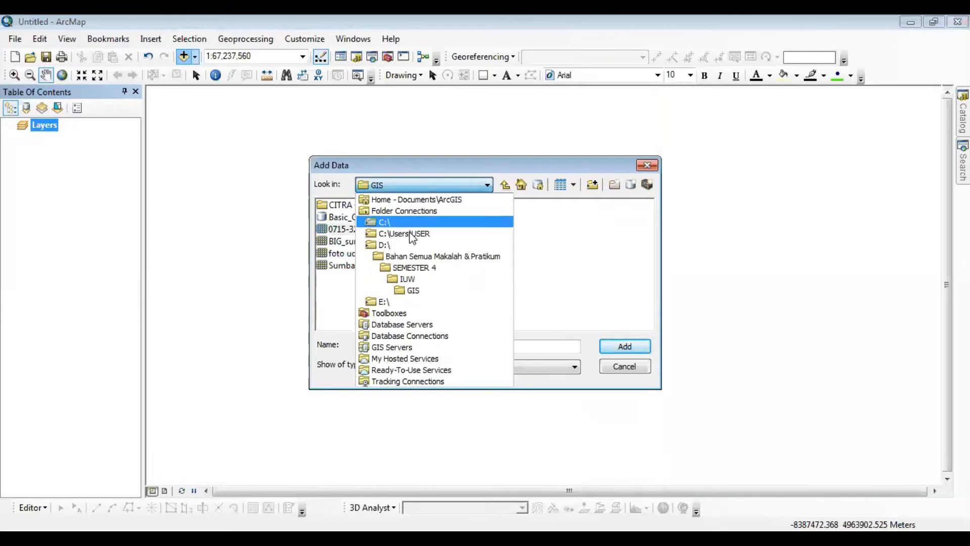
left_click(413, 278)
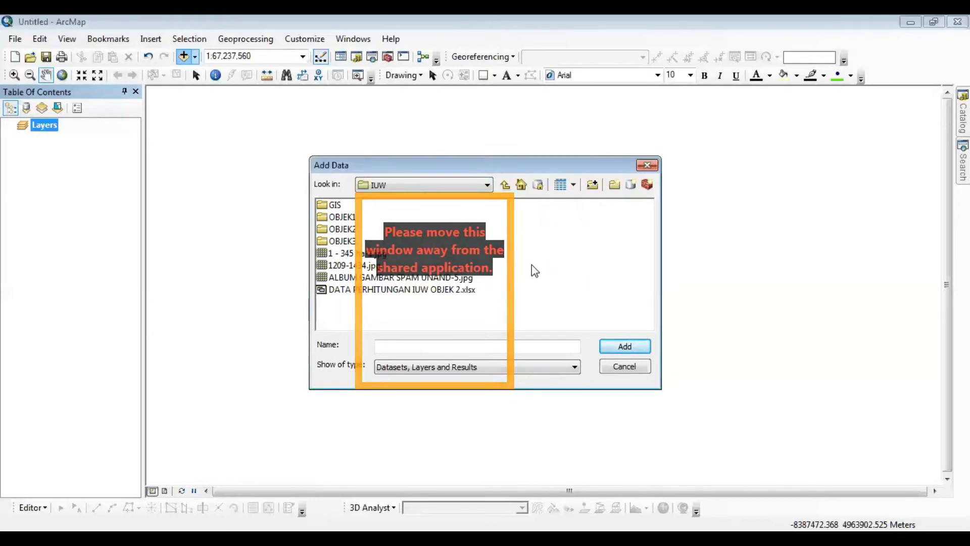
left_click(442, 279)
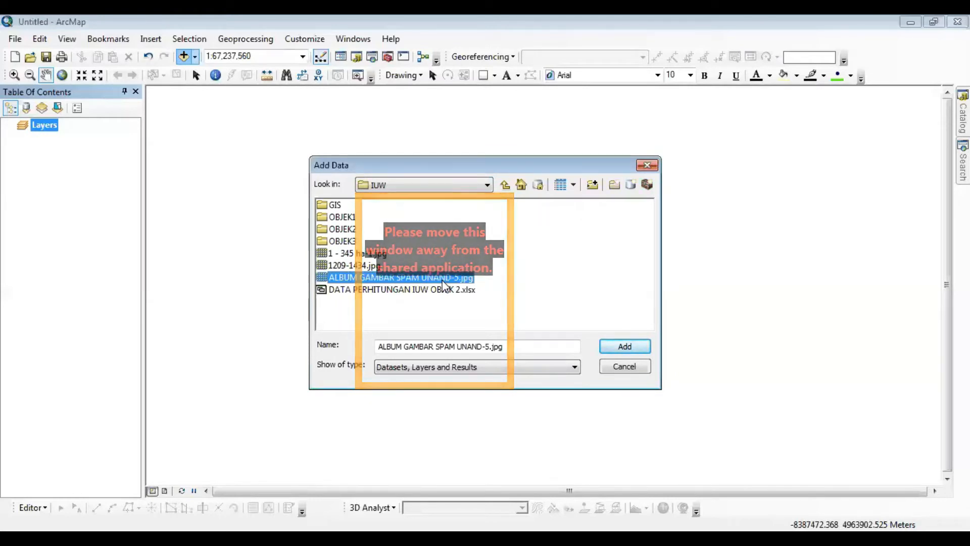
left_click(354, 253)
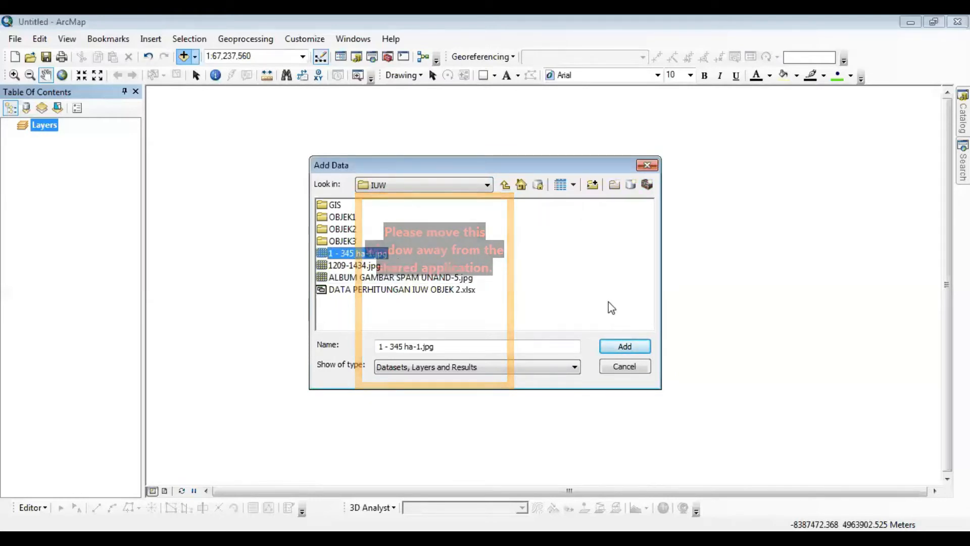
left_click(645, 347)
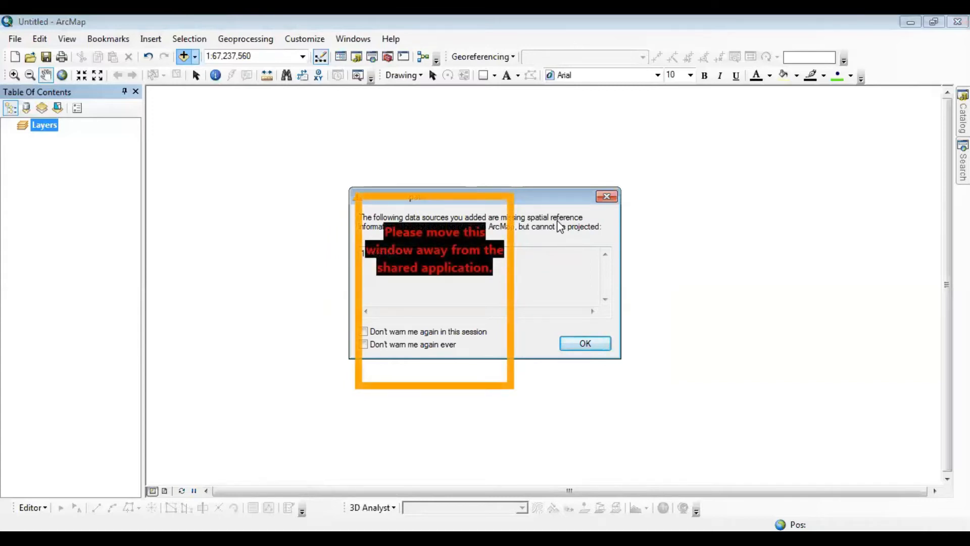
left_click(587, 343)
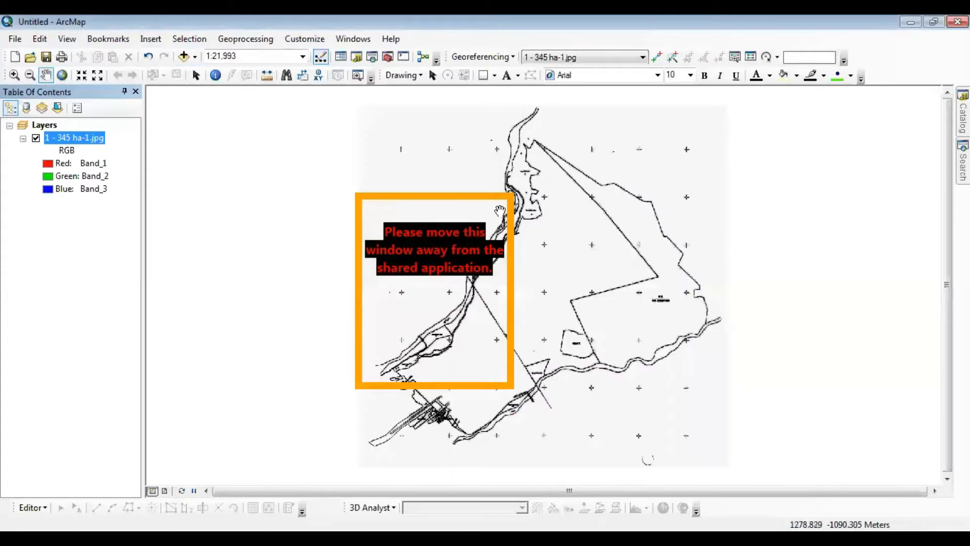
Remove the 1 - 345 ha-1.jpg layer from the map
left_click_drag(505, 202, 491, 184)
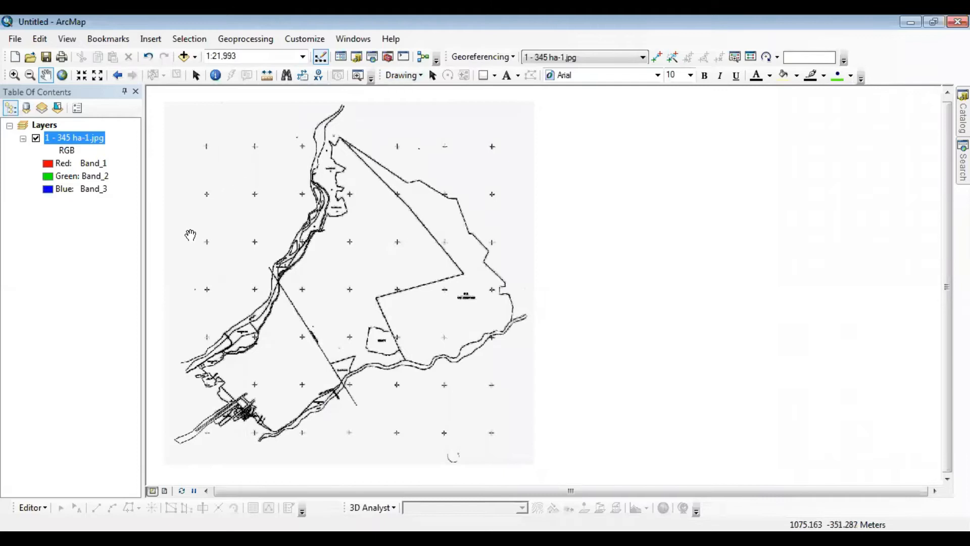
left_click_drag(328, 217, 451, 219)
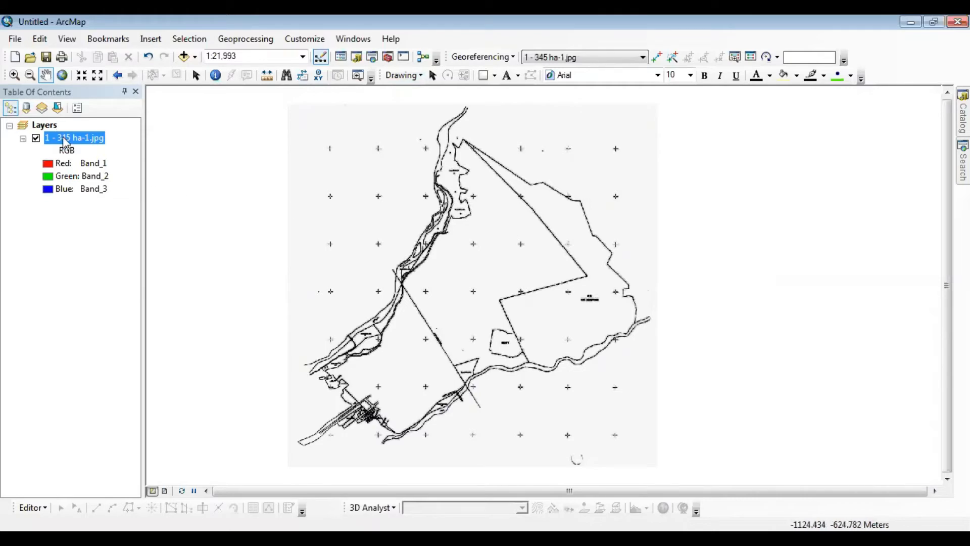
left_click(770, 25)
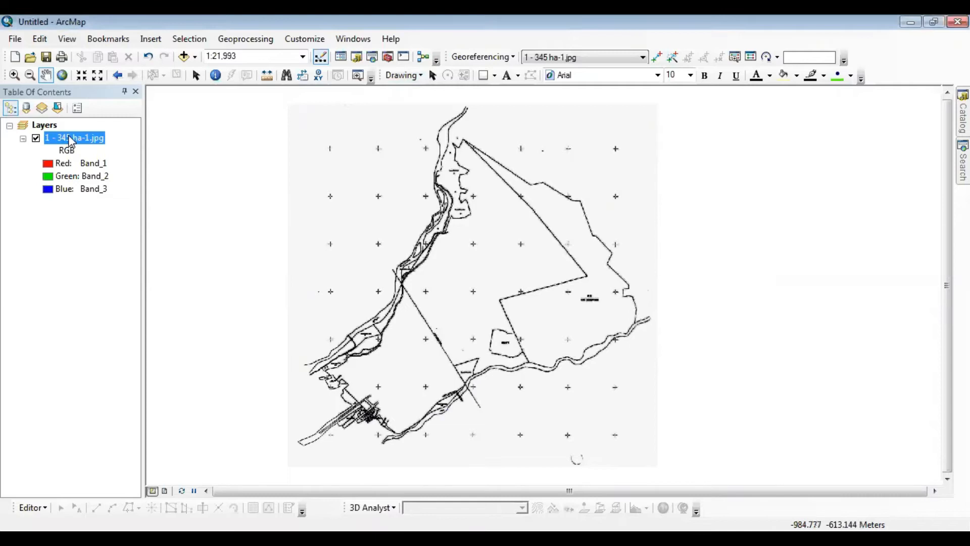
right_click(68, 138)
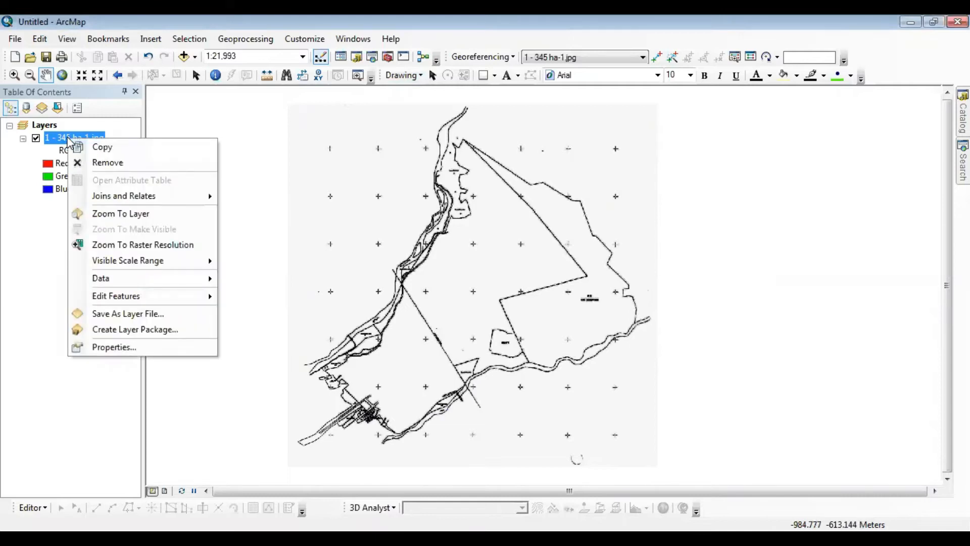
left_click(88, 162)
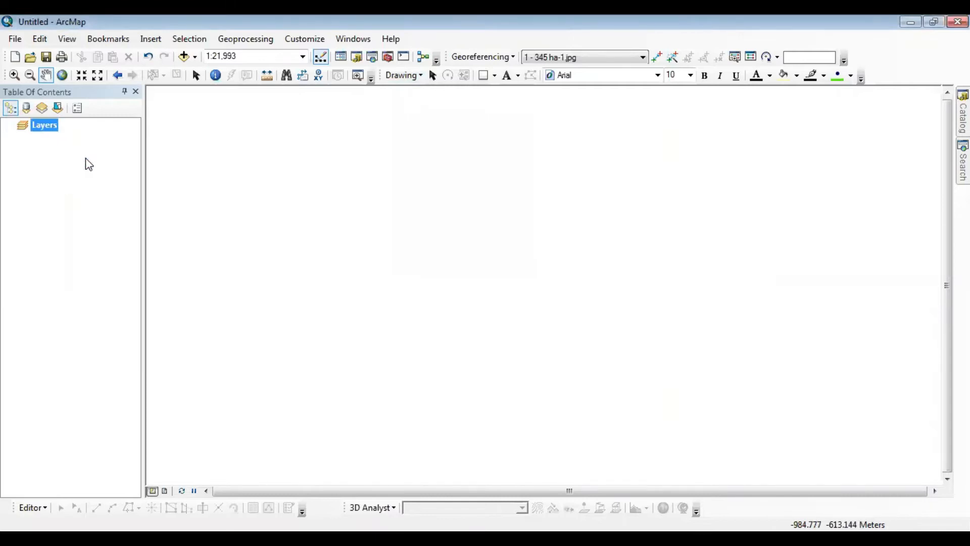
Add the image ALBUM GAMBAR SPAM UNAND-5.jpg from the IUW folder to the map, accepting its missing spatial reference
left_click(183, 56)
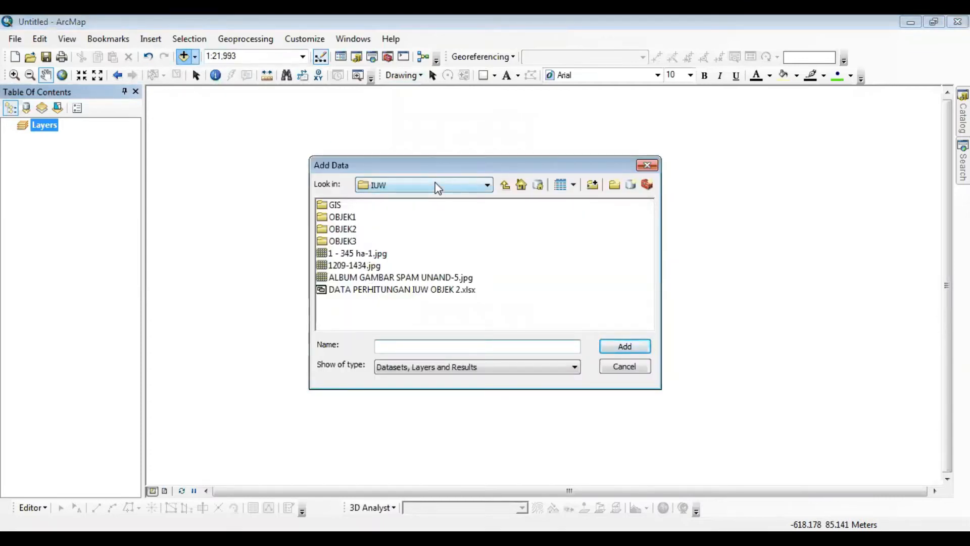
left_click(370, 266)
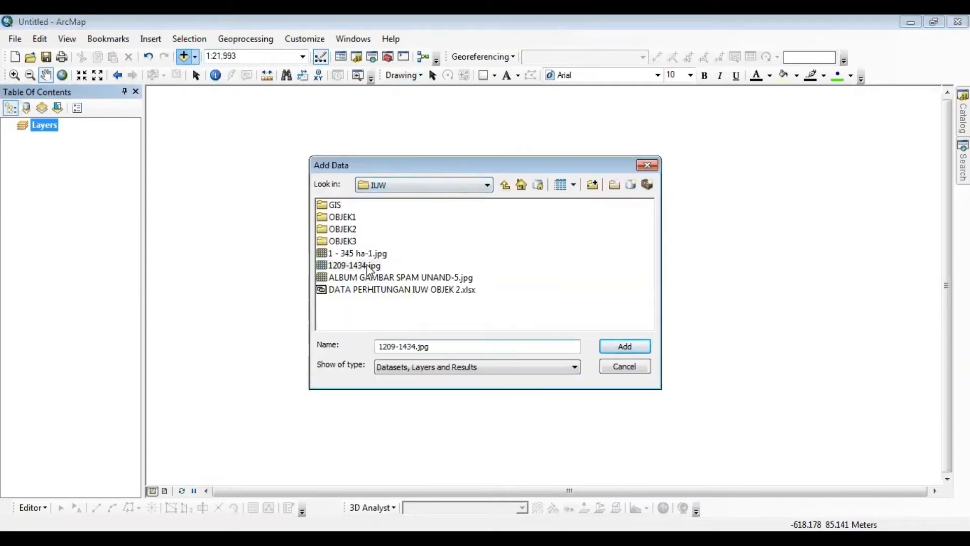
left_click(401, 278)
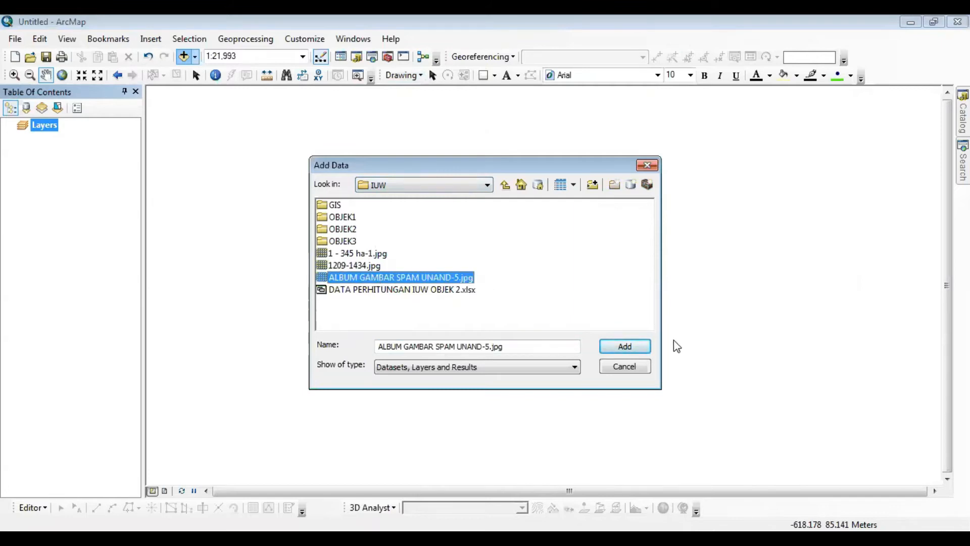
left_click(627, 345)
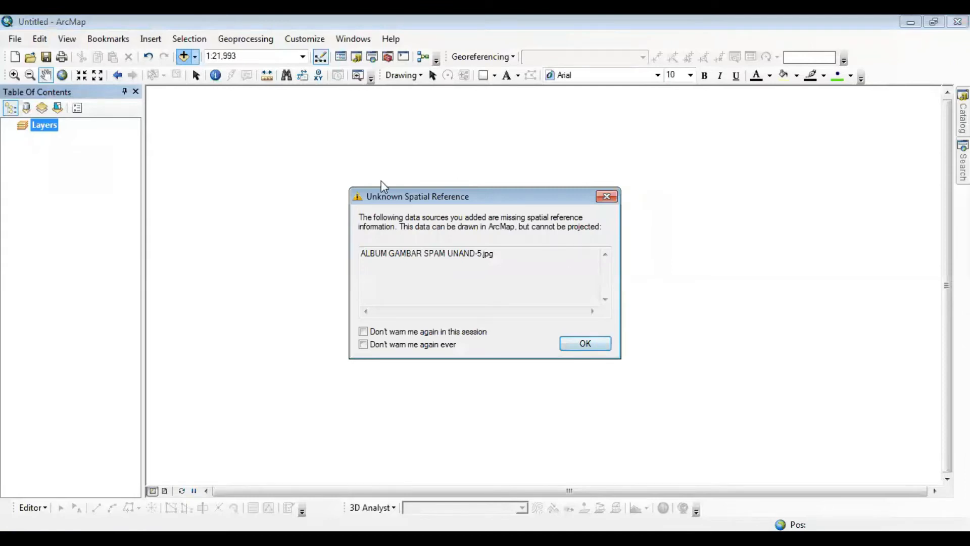
left_click(572, 349)
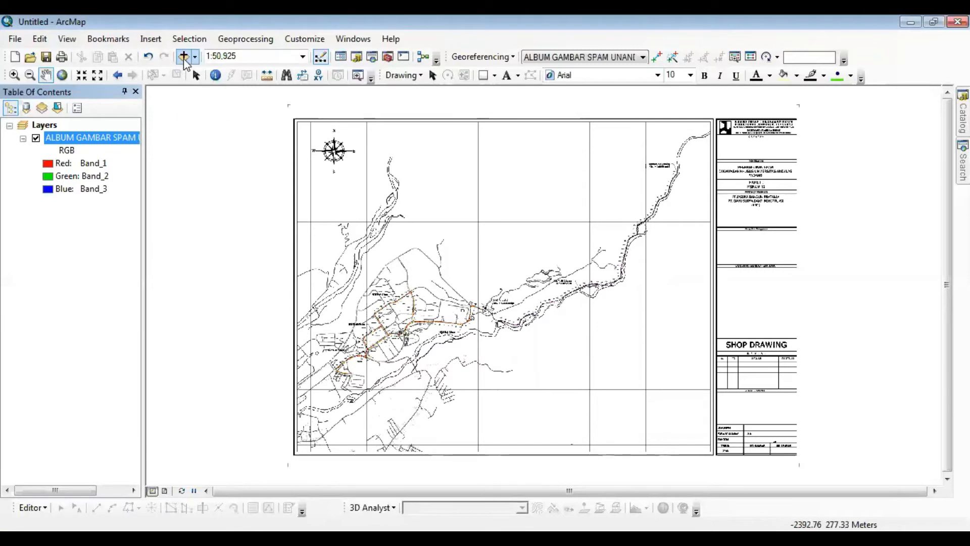
Add the image foto udara kampus unand juni 2017-kecil.jpg from the GIS folder inside IUW to the map and zoom to its extent
left_click(184, 59)
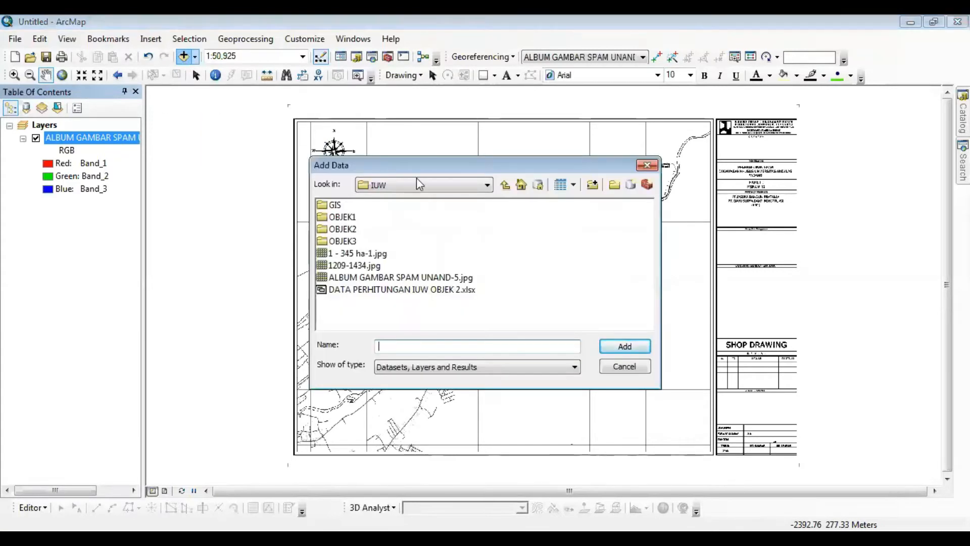
left_click(415, 187)
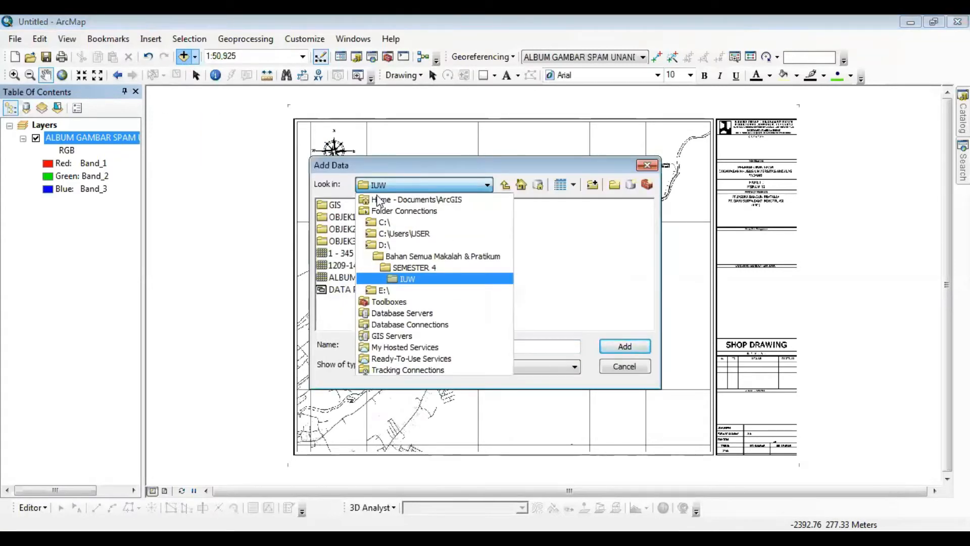
left_click(338, 207)
double_click(337, 206)
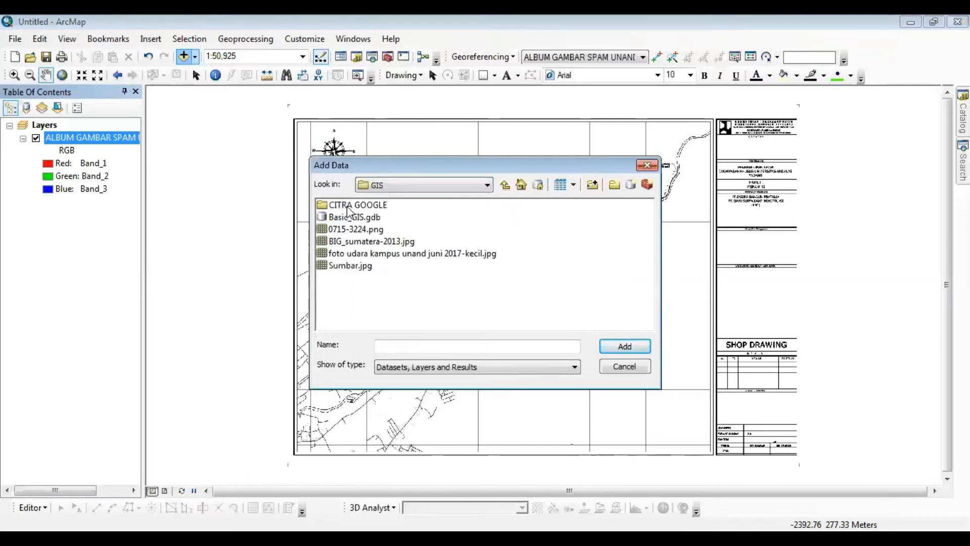
double_click(418, 254)
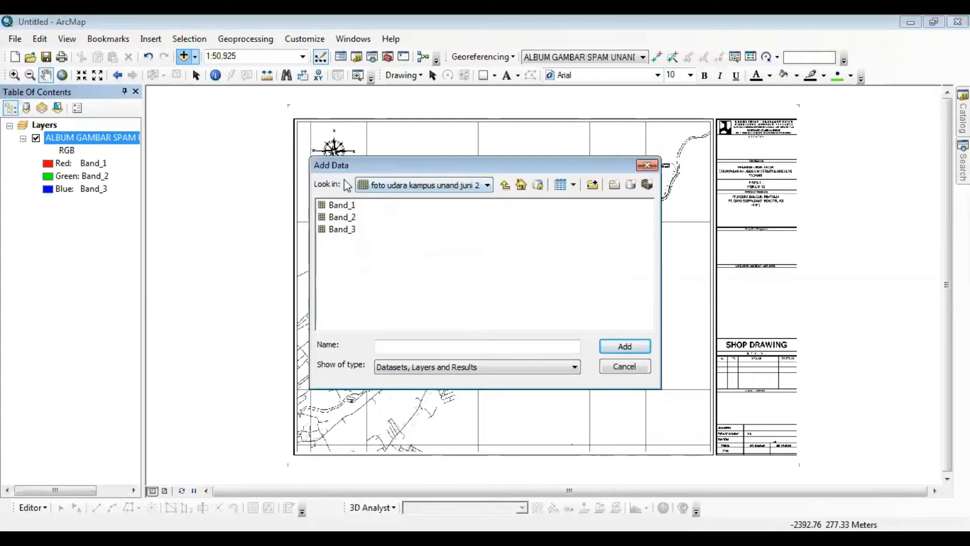
left_click(371, 186)
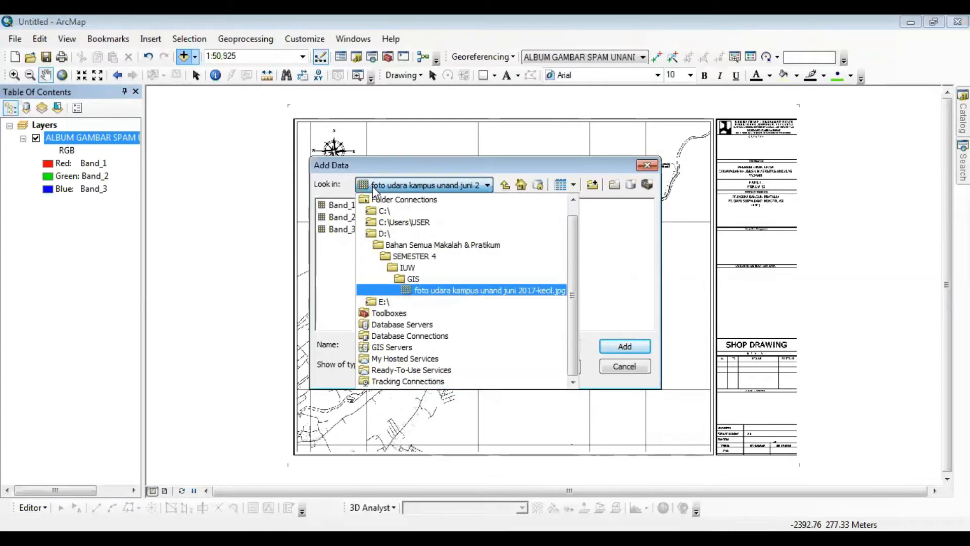
left_click(414, 279)
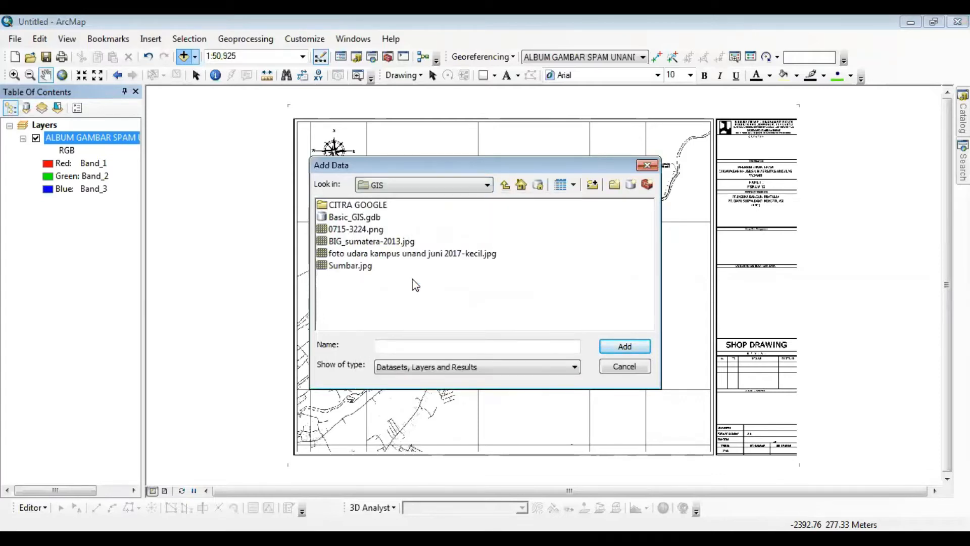
left_click(381, 253)
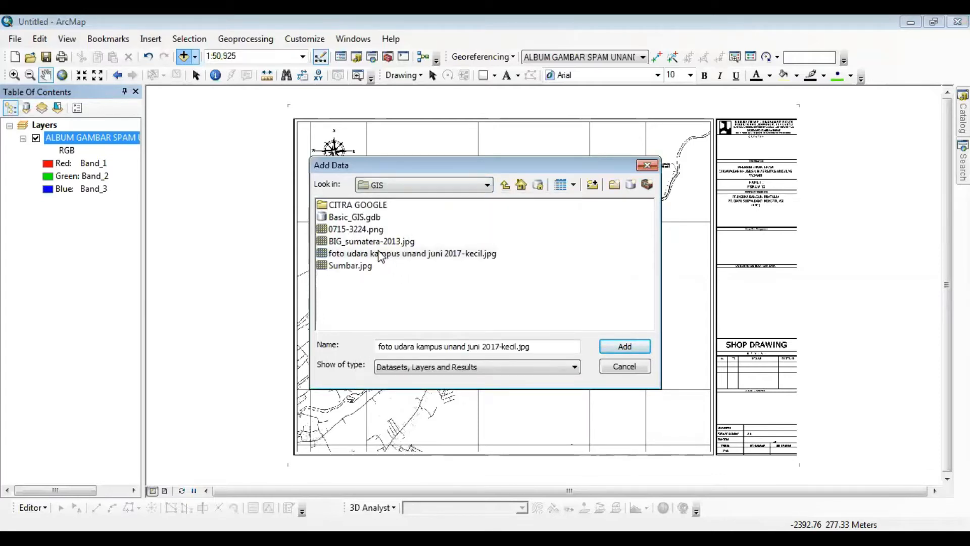
left_click(625, 347)
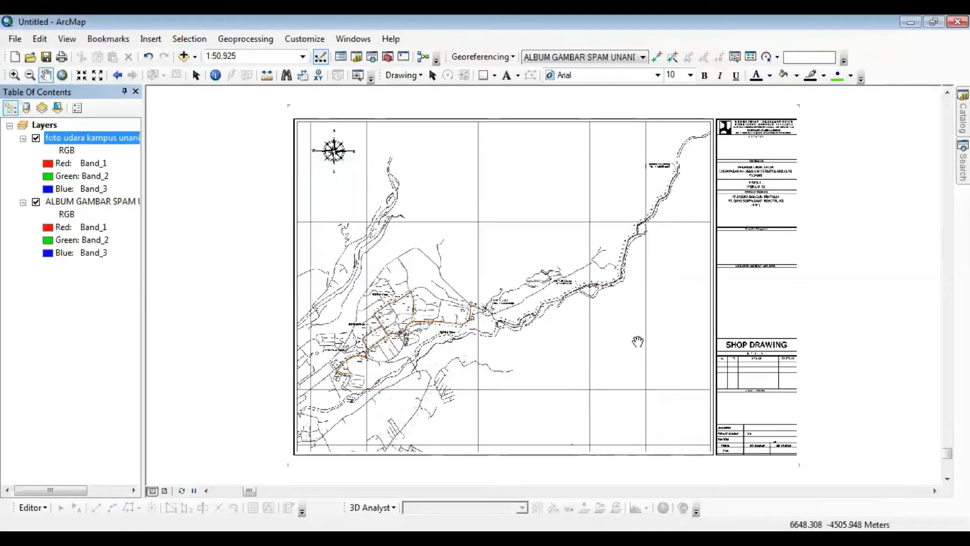
right_click(112, 136)
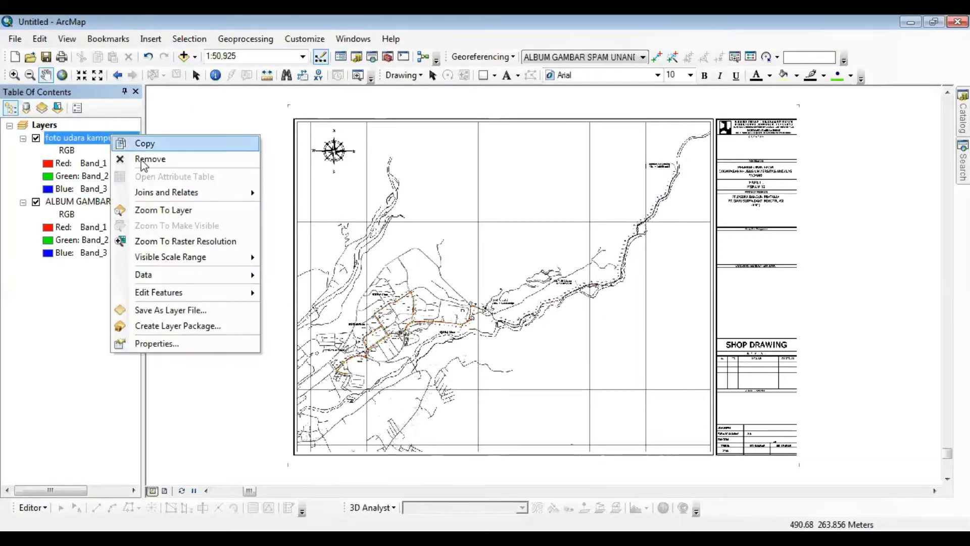
left_click(174, 211)
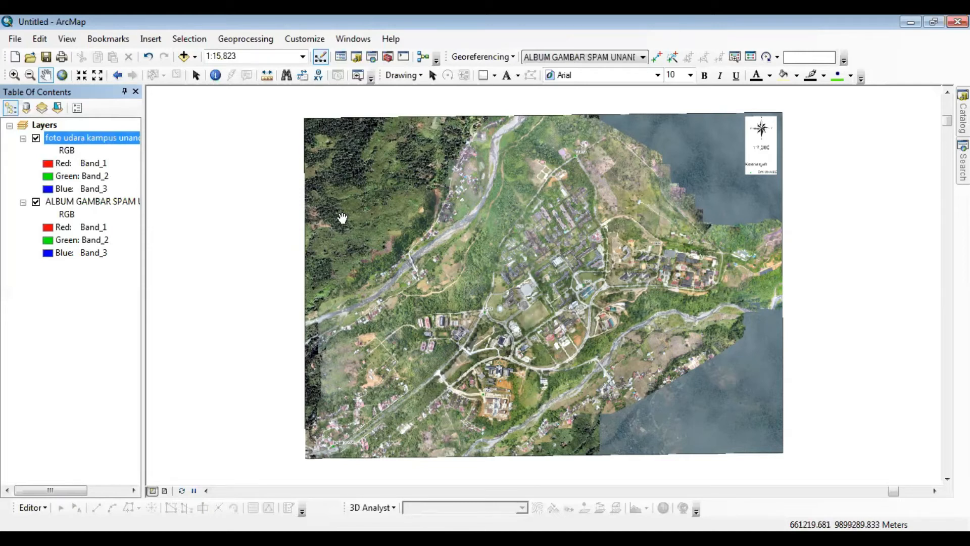
Zoom to the ALBUM GAMBAR SPAM UNAND-5.jpg layer and open an enlarged Viewer window centred on the drawing's orange pipe network
right_click(125, 206)
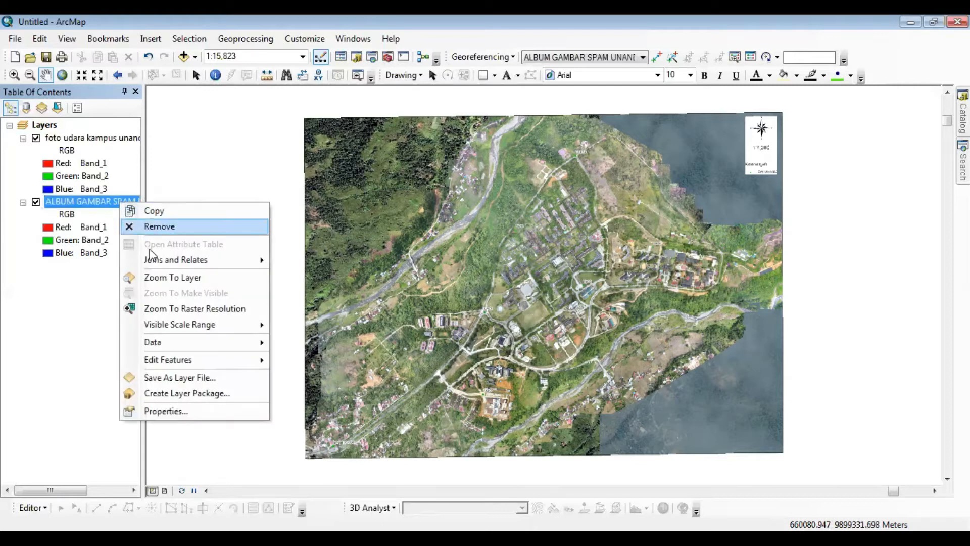
left_click(163, 279)
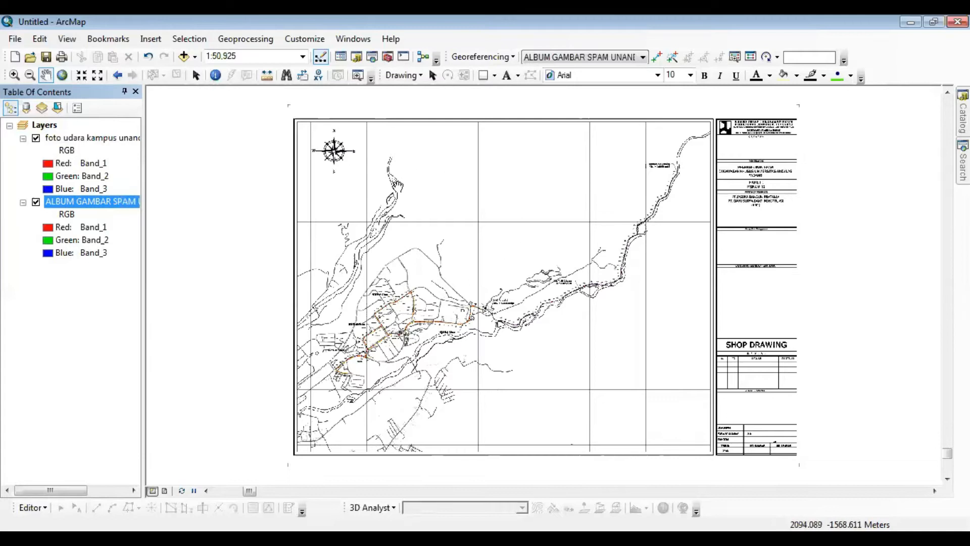
left_click(352, 40)
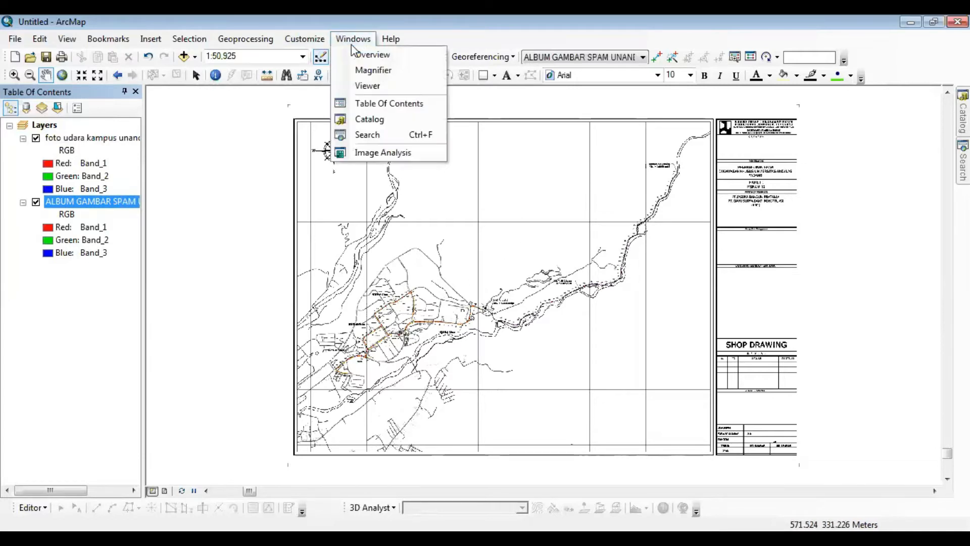
left_click(378, 90)
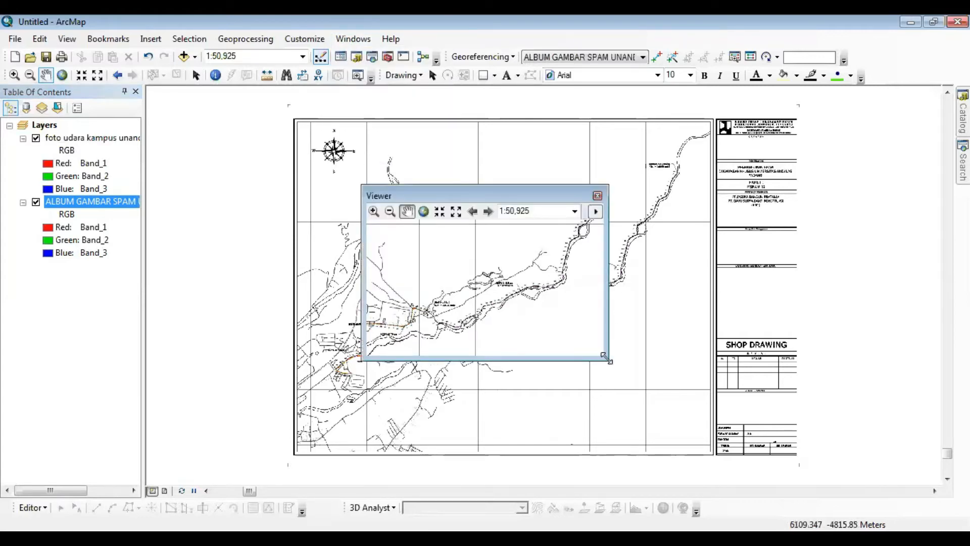
left_click_drag(606, 356, 712, 426)
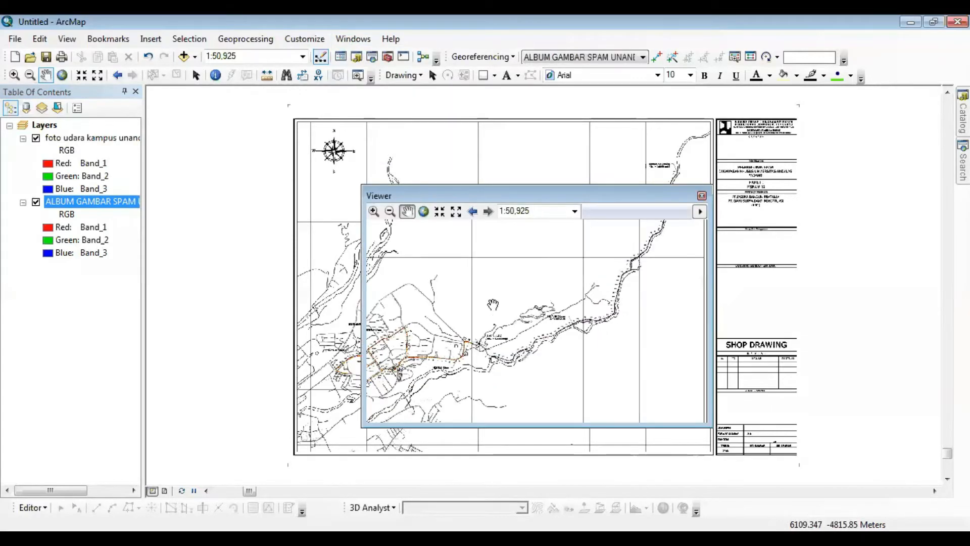
left_click_drag(441, 320, 635, 265)
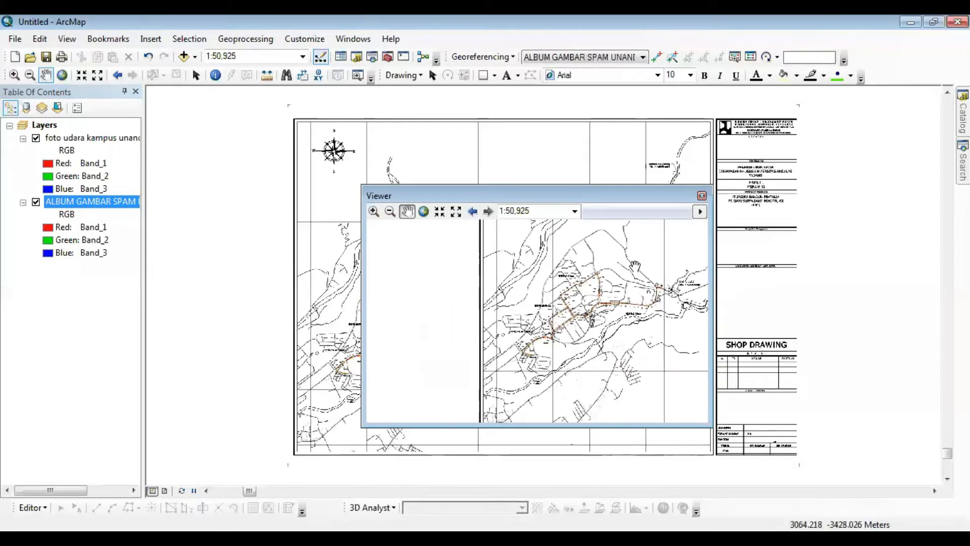
left_click(374, 212)
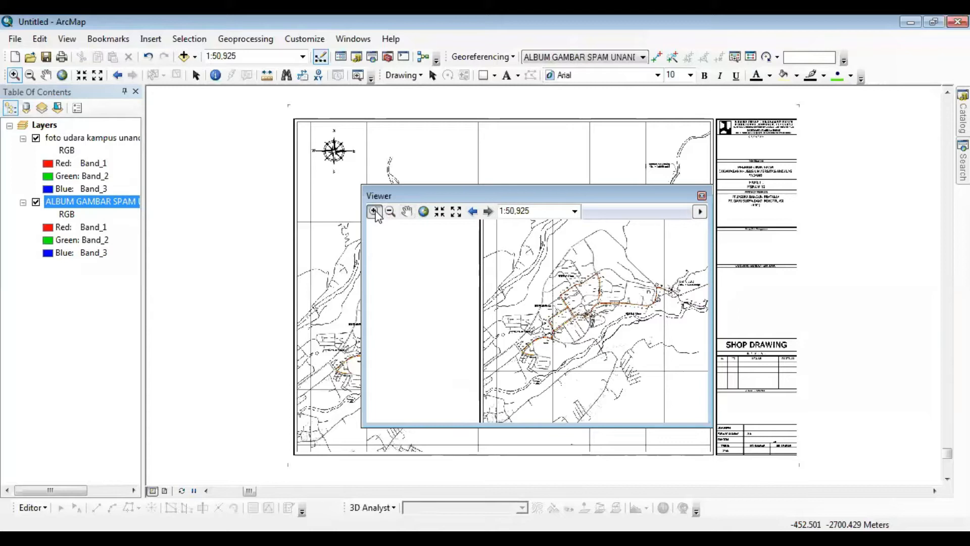
left_click(407, 211)
Zoom the main map to the aerial photo layer and move the Viewer window aside to uncover most of the photo
right_click(96, 139)
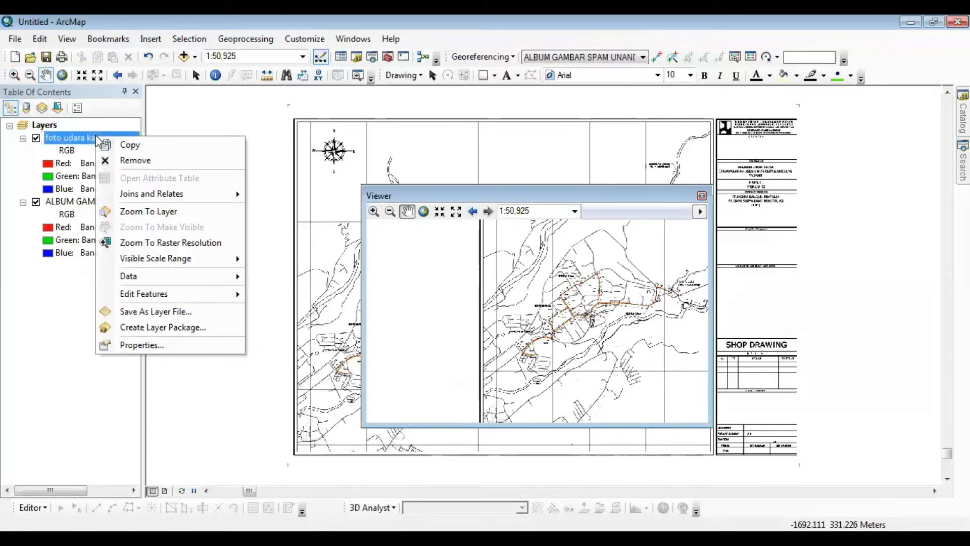
left_click(138, 214)
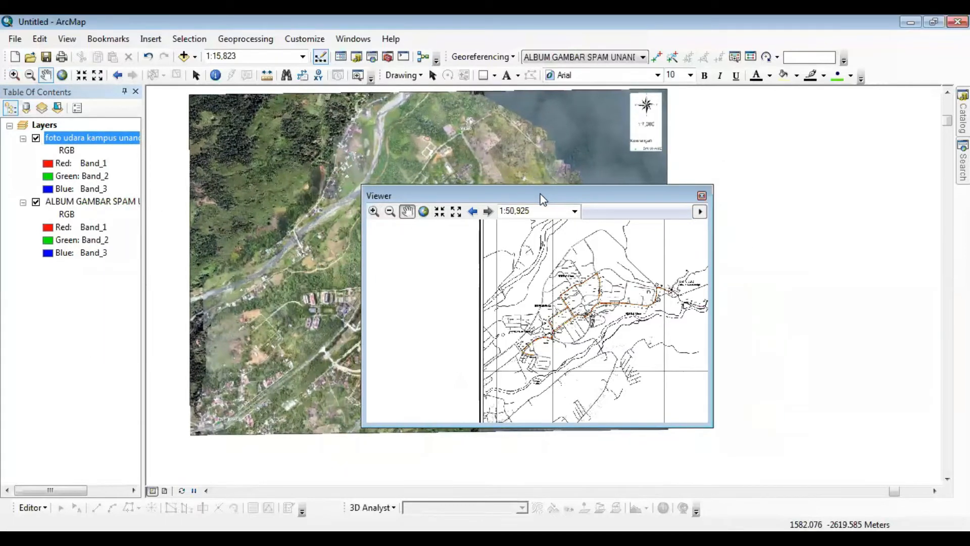
left_click_drag(540, 194, 740, 136)
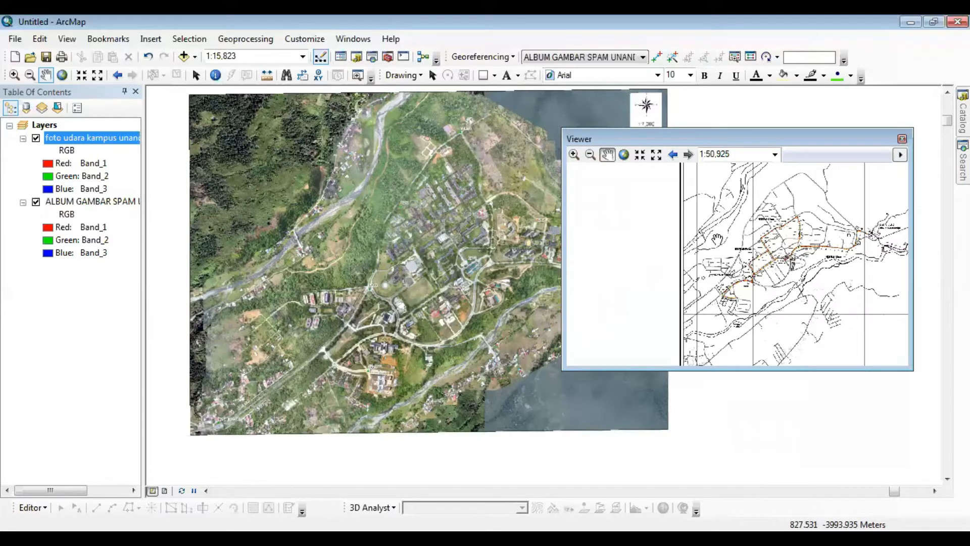
Zoom the Viewer to 1:24,000 and the main map to 1:5,000 around the same bridge over the northwestern river
left_click_drag(717, 239, 659, 236)
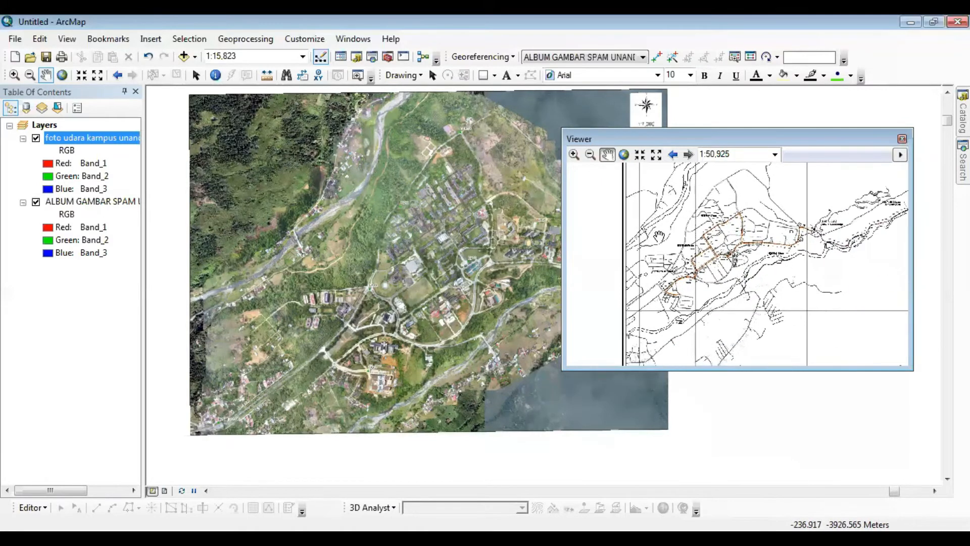
left_click(574, 155)
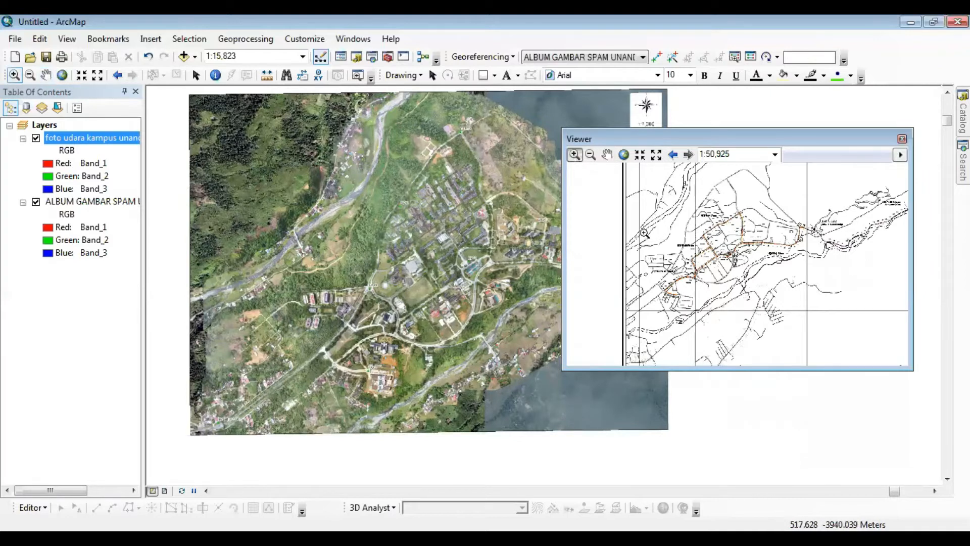
scroll(644, 233, "down", 2)
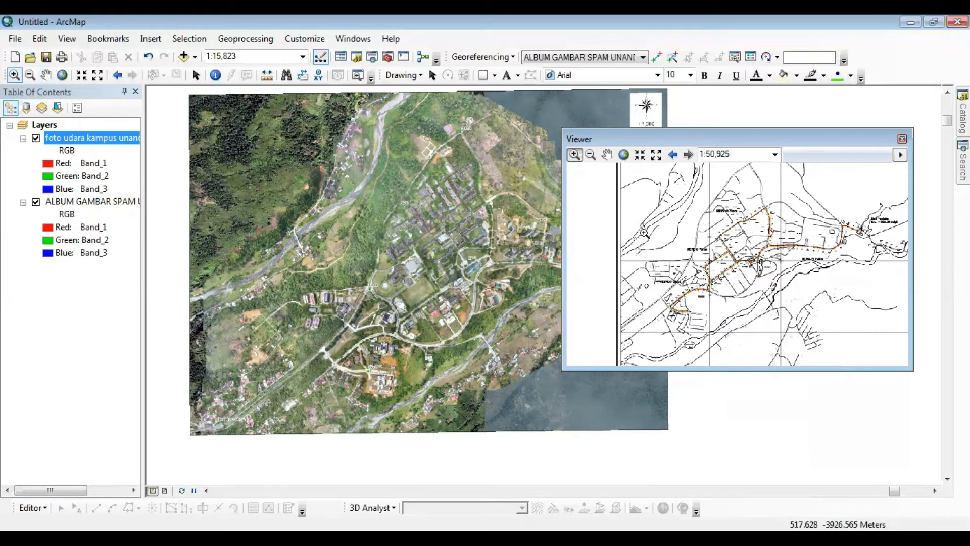
scroll(644, 233, "down", 1)
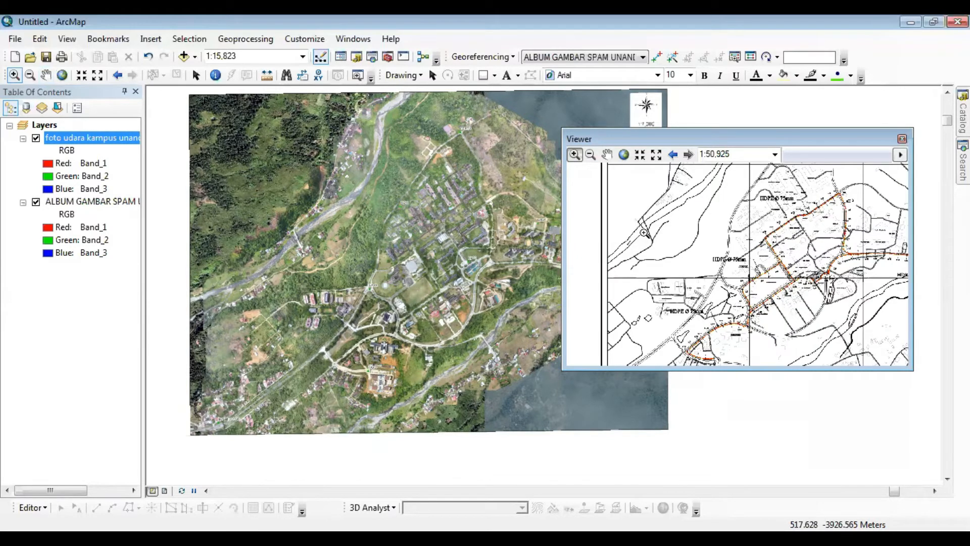
scroll(644, 233, "down", 1)
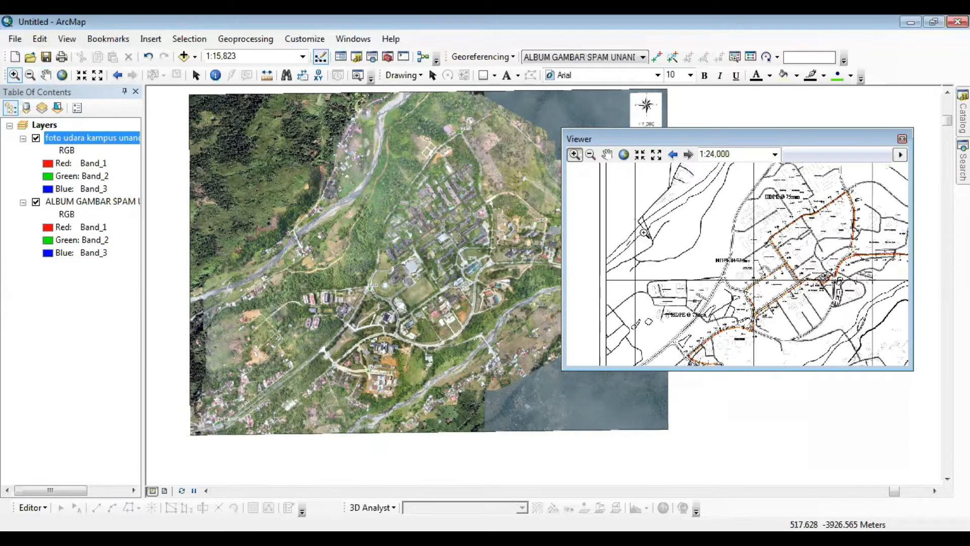
left_click(607, 155)
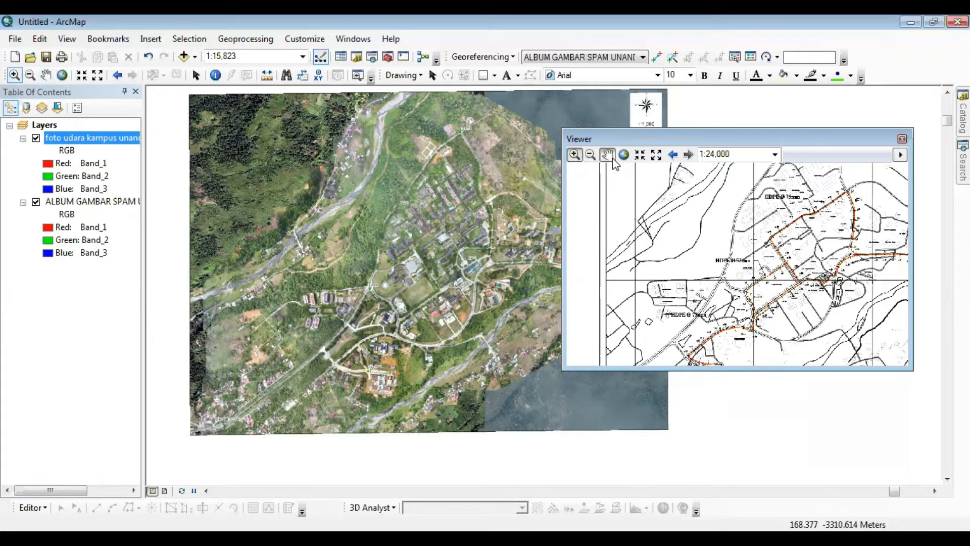
left_click(14, 75)
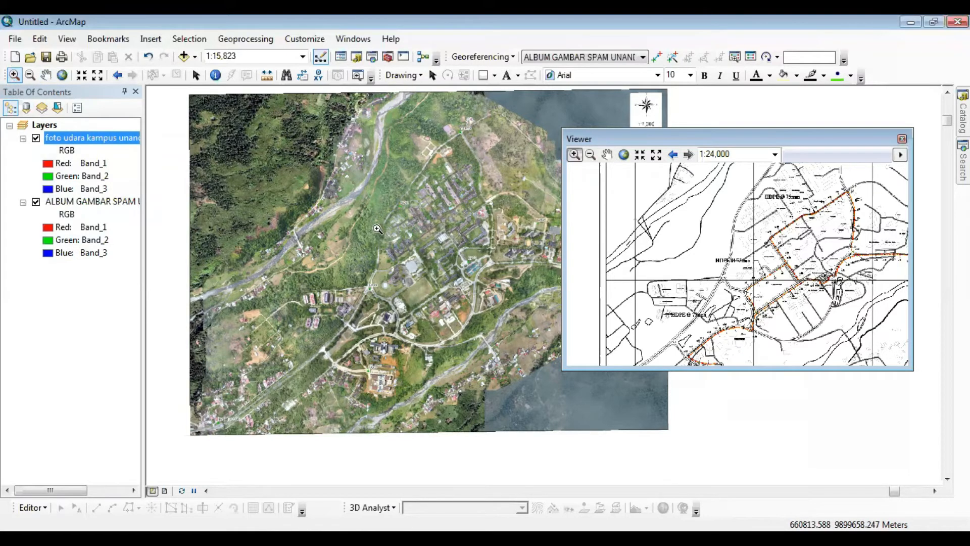
left_click(296, 243)
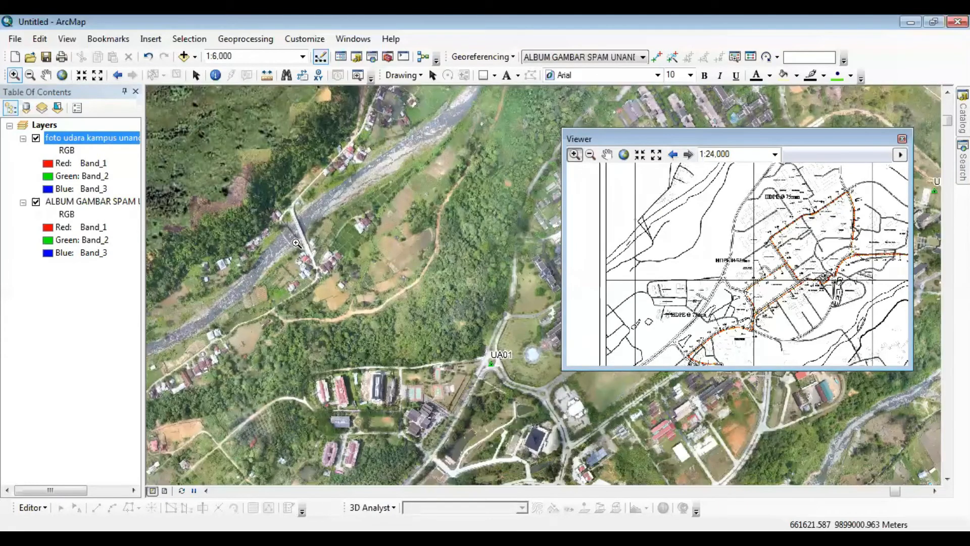
left_click(295, 244)
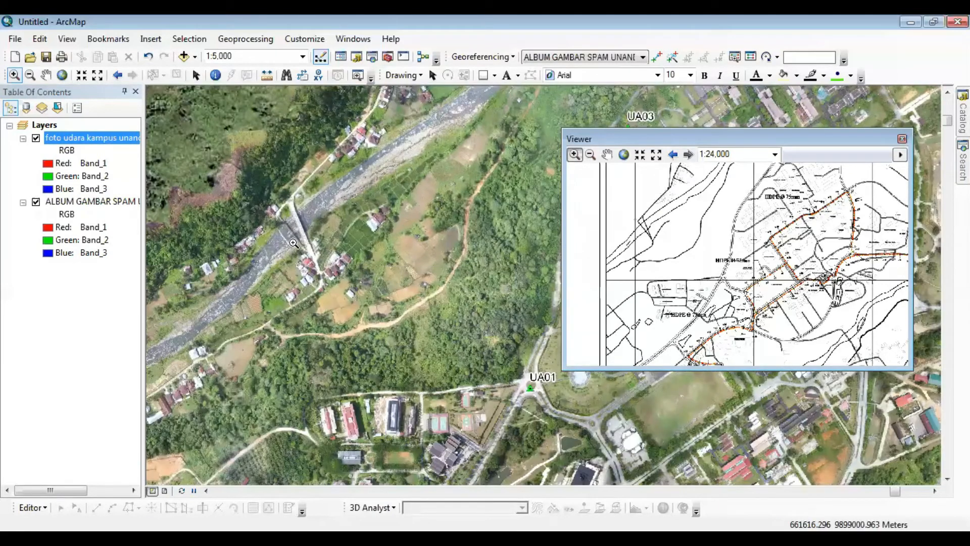
left_click(46, 75)
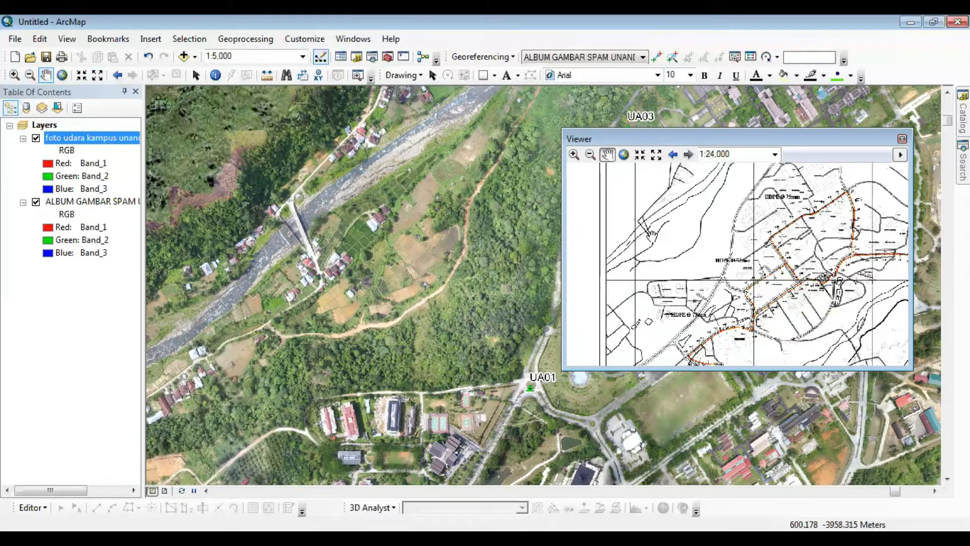
With ALBUM GAMBAR SPAM UNAND-5.jpg as the georeferencing layer, add a control point linking the drawing's river bridge to the bridge in the aerial photo
left_click(634, 59)
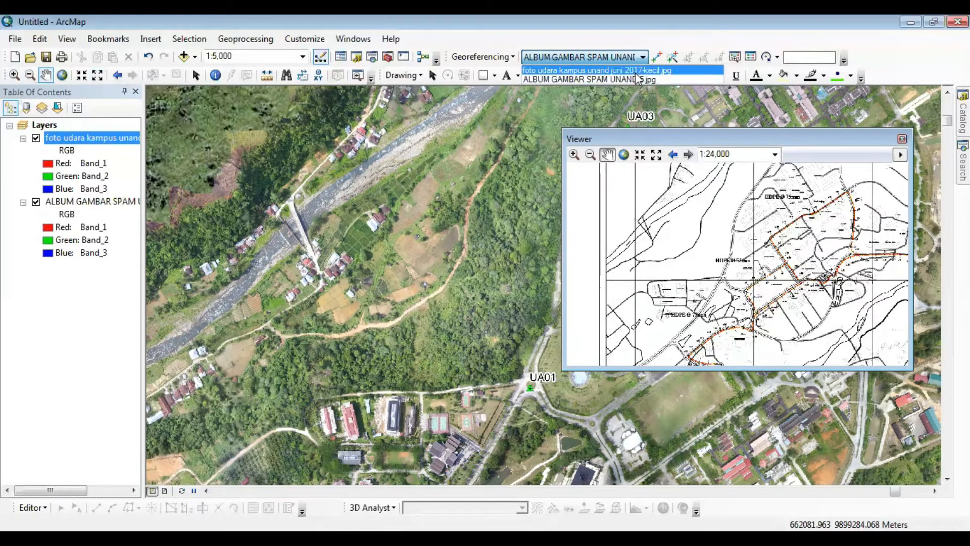
left_click(636, 79)
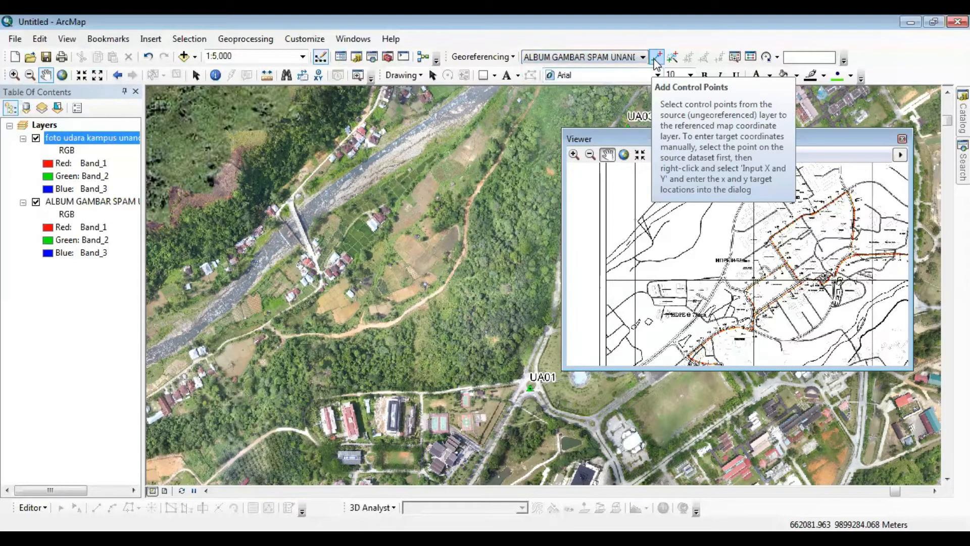
left_click(656, 58)
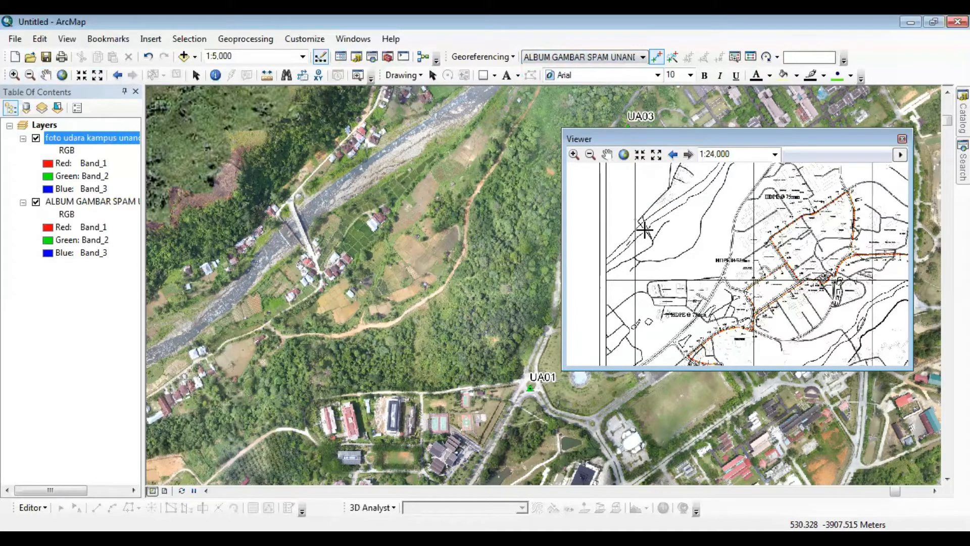
left_click(644, 230)
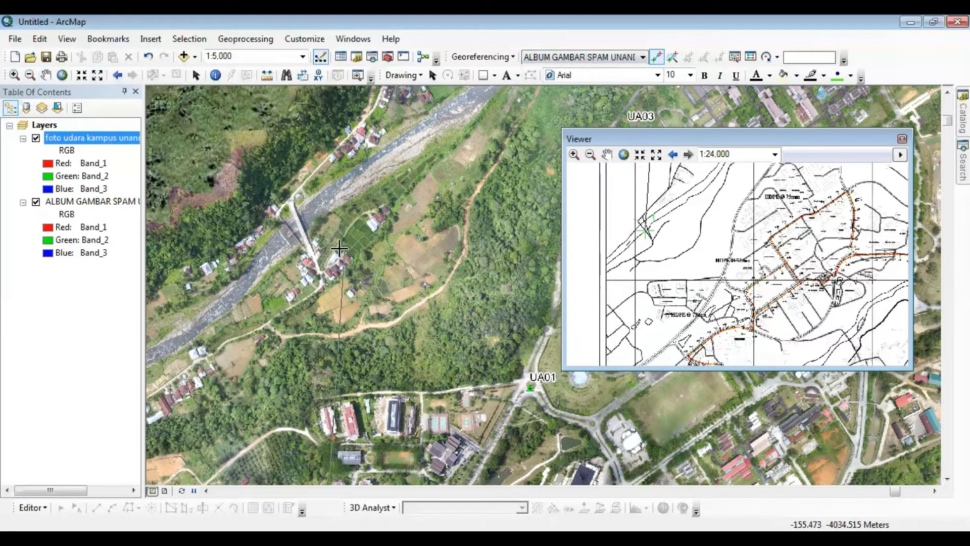
left_click(289, 231)
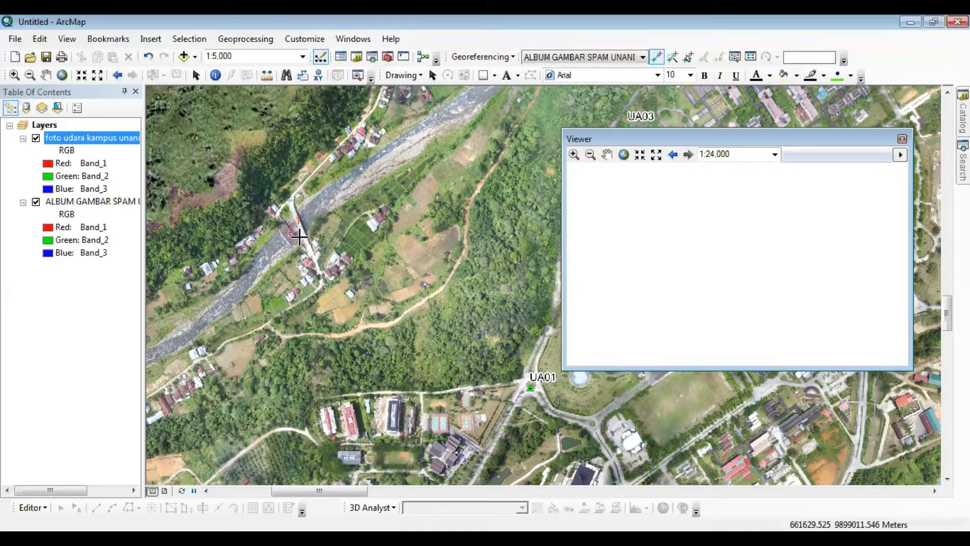
Set the transparency of the aerial campus photo layer to 40%
left_click(119, 142)
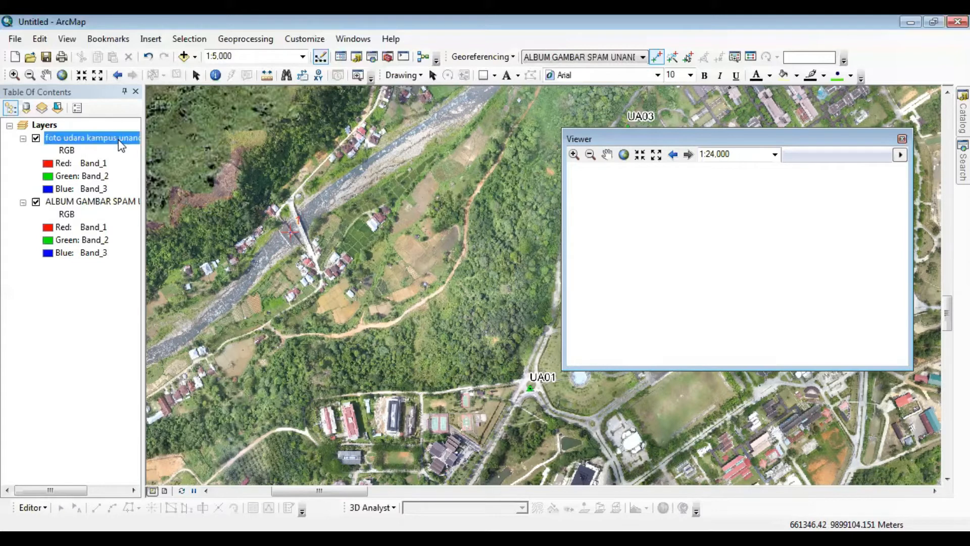
right_click(119, 147)
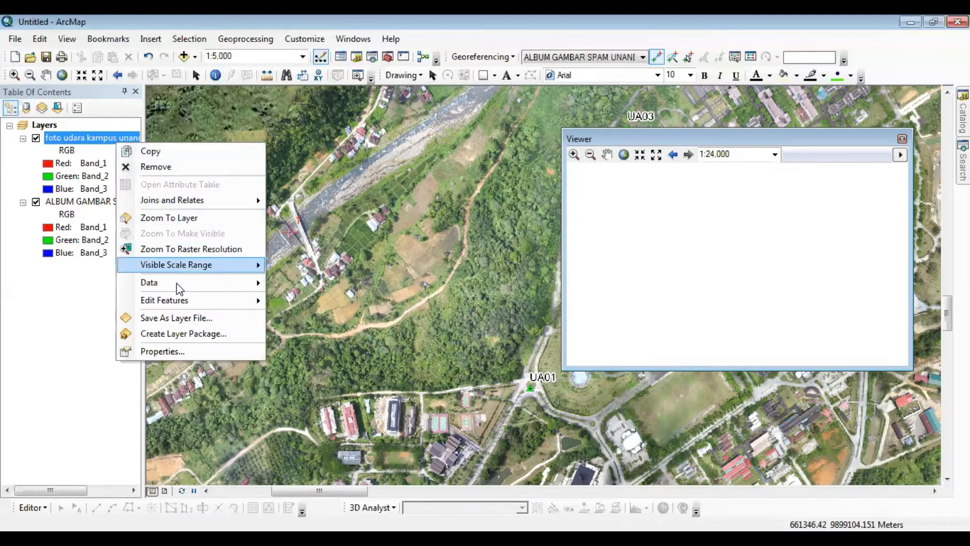
left_click(186, 353)
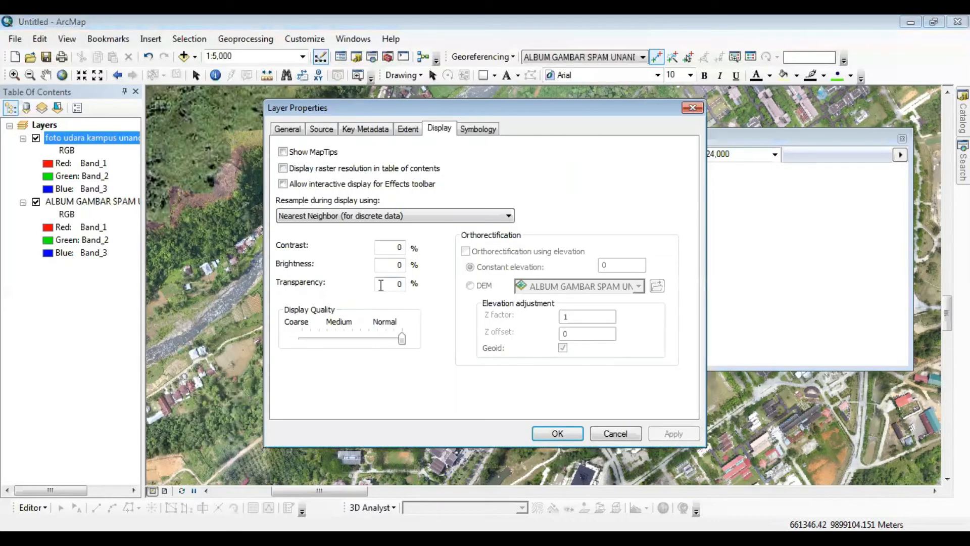
double_click(381, 285)
type("40")
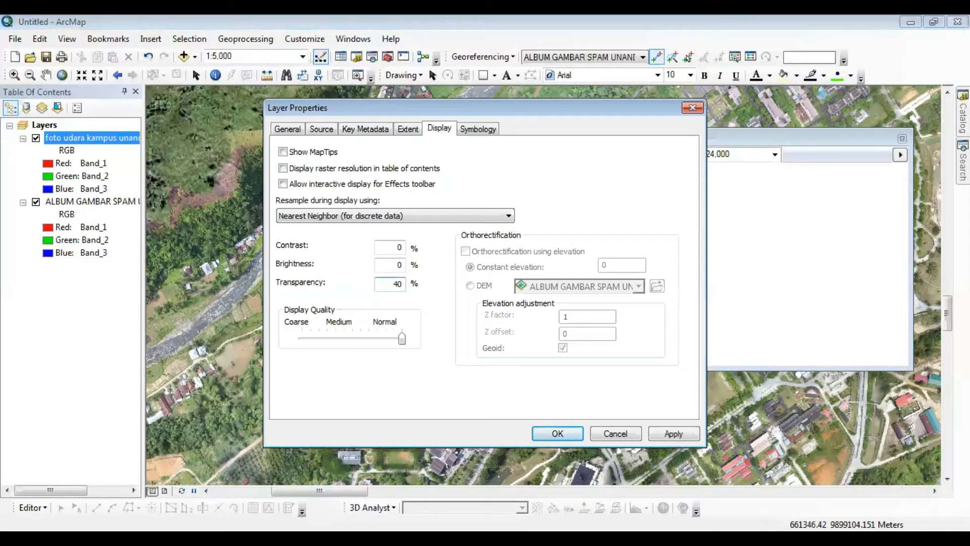
left_click(567, 431)
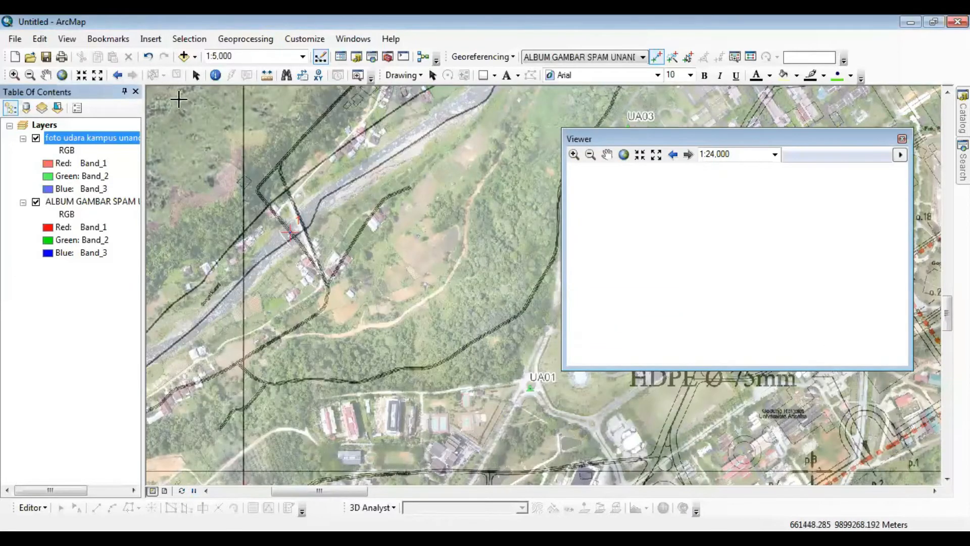
Replace the blank Viewer with a new Viewer window opened at the full extent of the ALBUM GAMBAR SPAM UNAND-5.jpg layer
left_click(46, 75)
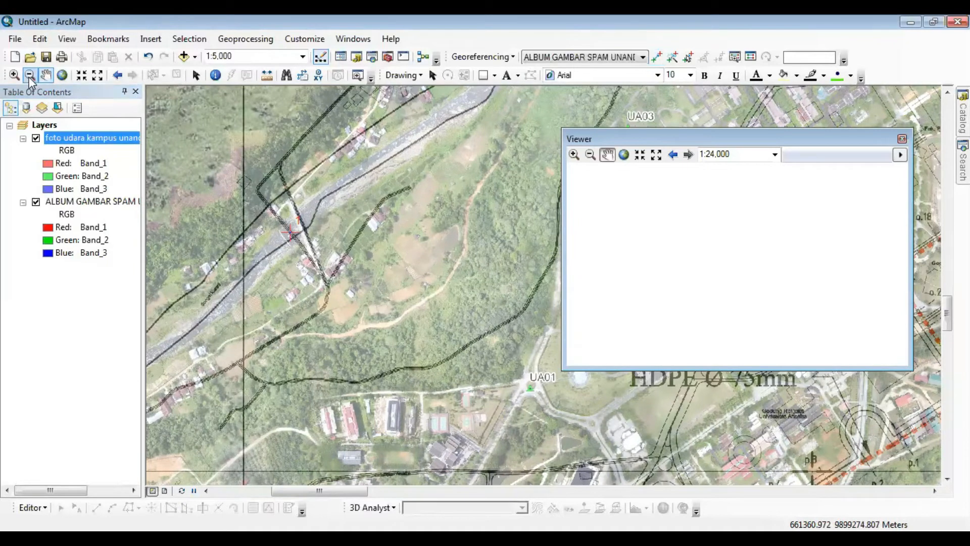
left_click(902, 139)
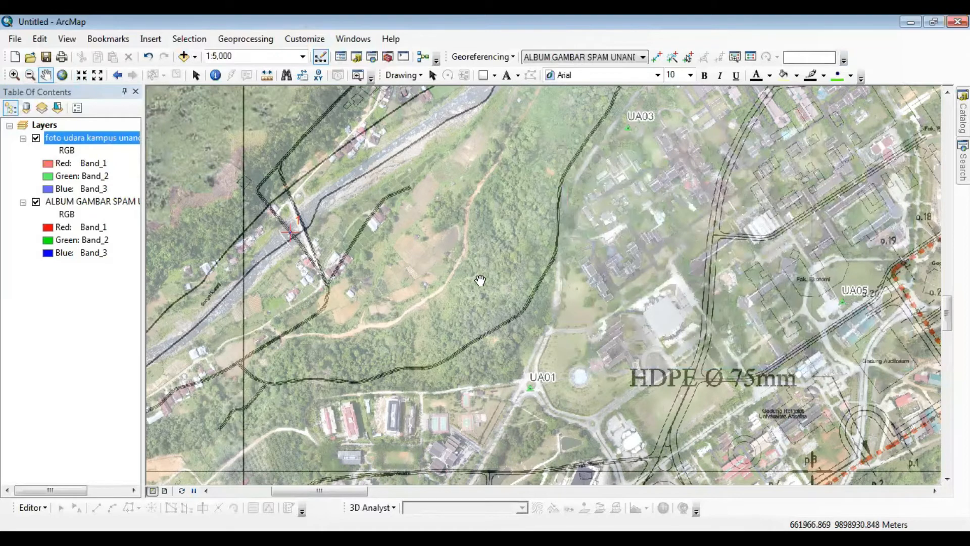
left_click_drag(480, 281, 439, 161)
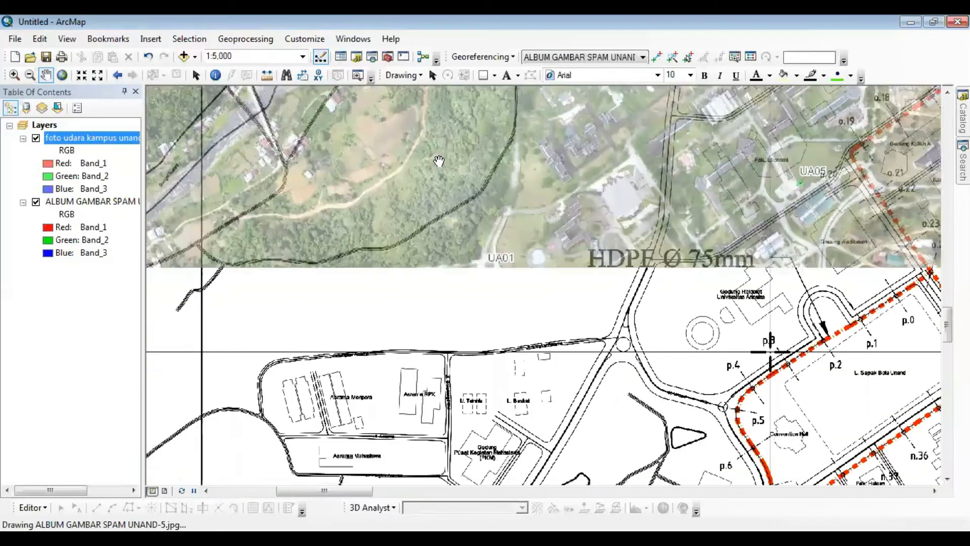
right_click(108, 201)
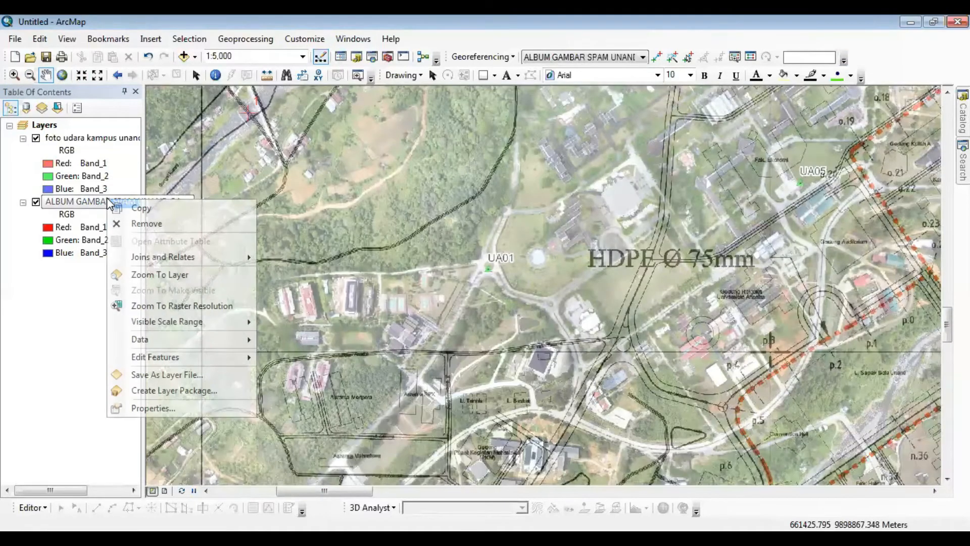
left_click(166, 275)
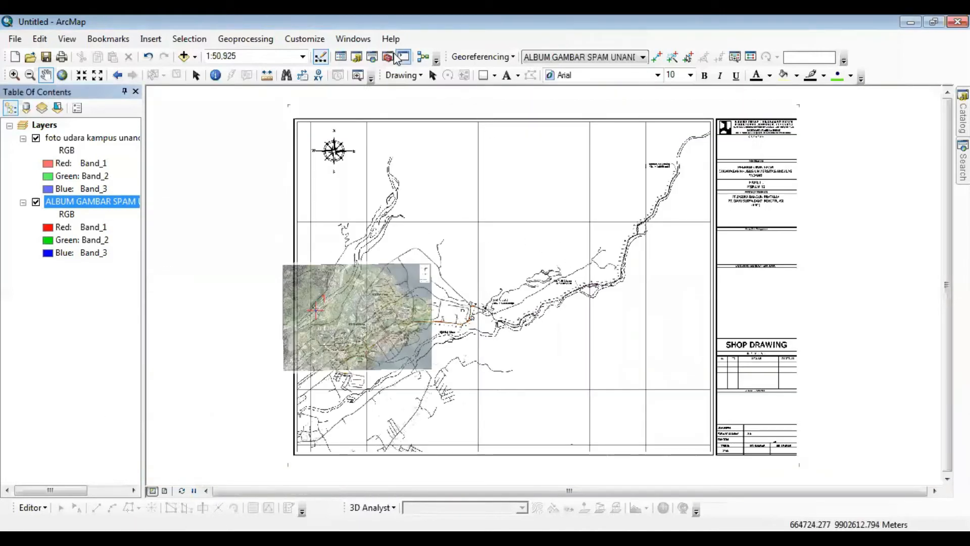
left_click(354, 39)
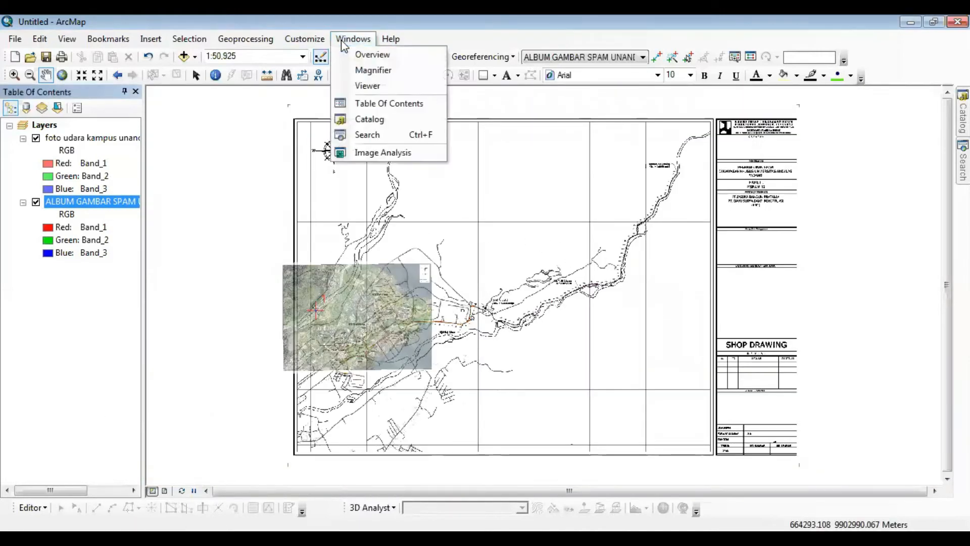
left_click(374, 92)
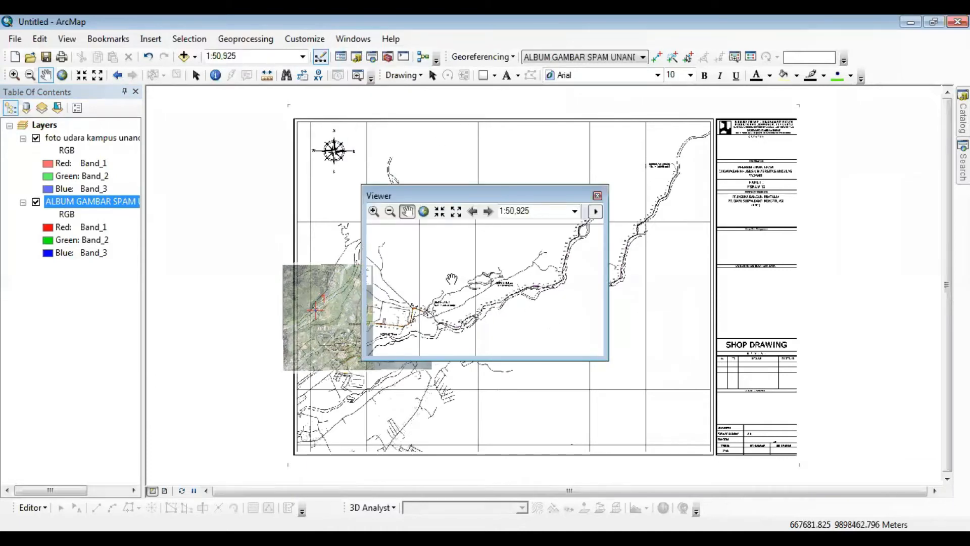
Pan the new Viewer to the campus area where the semi-transparent aerial photo overlaps the drawing
left_click_drag(446, 277, 522, 247)
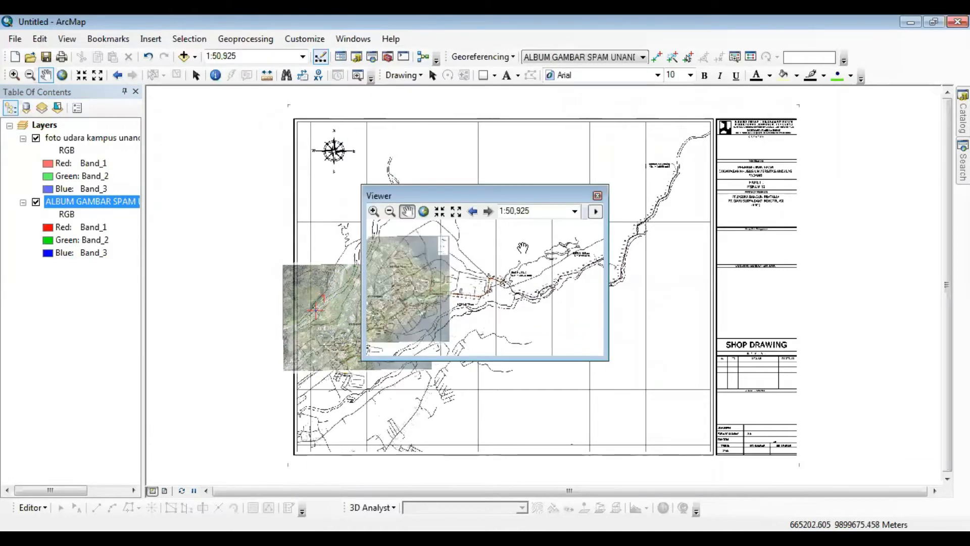
left_click_drag(451, 285, 504, 256)
left_click_drag(443, 249, 445, 239)
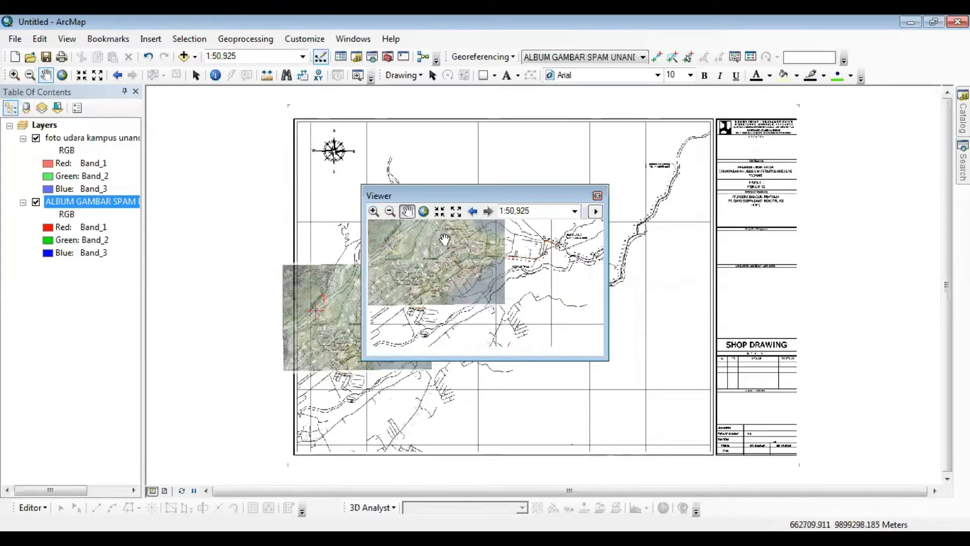
left_click(374, 211)
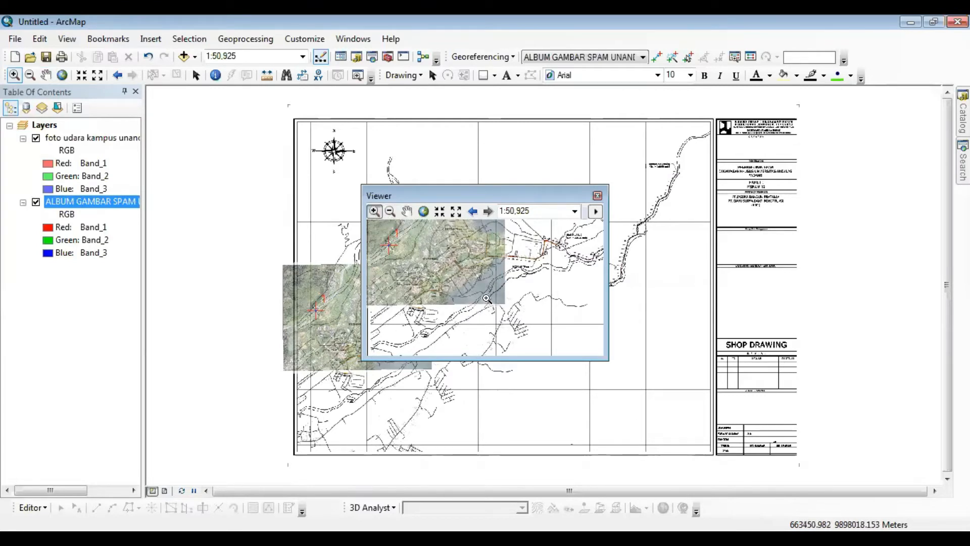
scroll(486, 299, "up", 1)
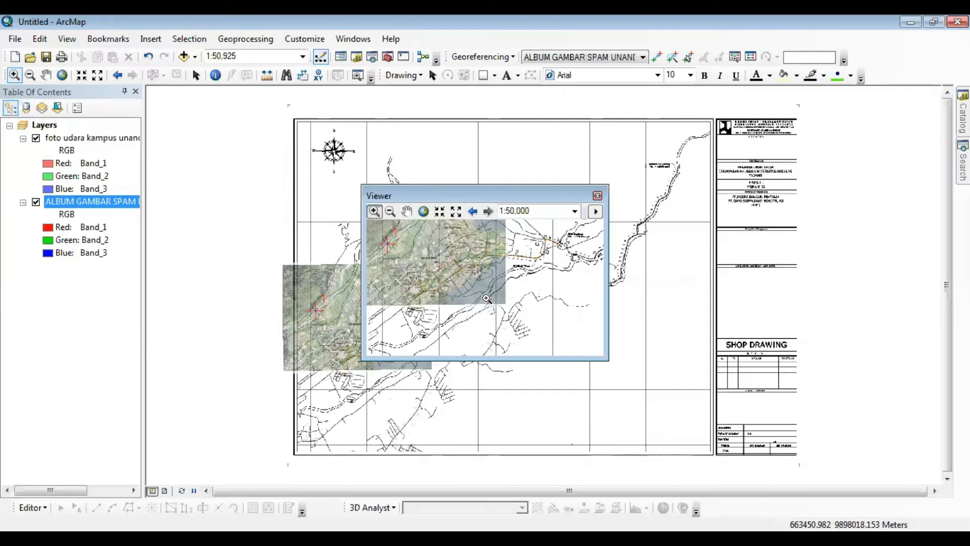
scroll(487, 298, "up", 1)
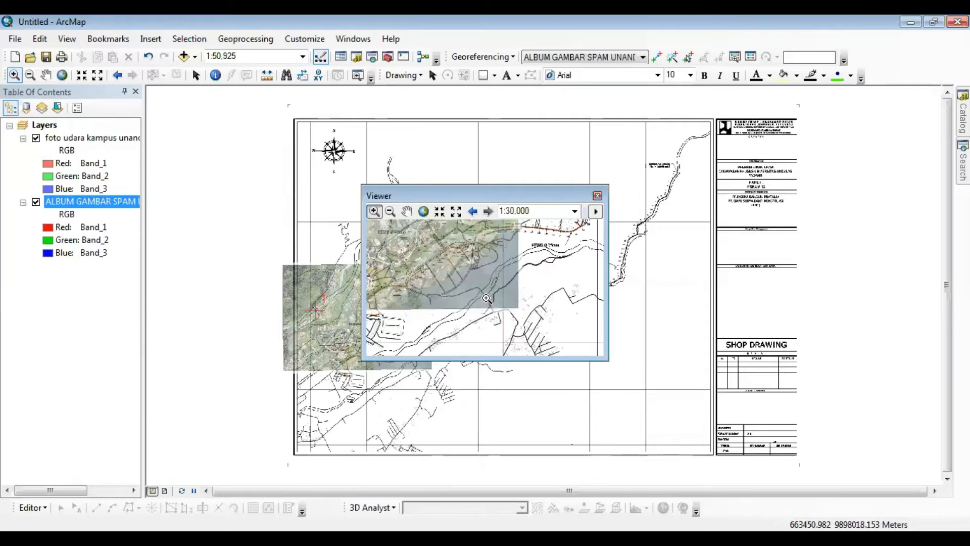
scroll(487, 298, "up", 4)
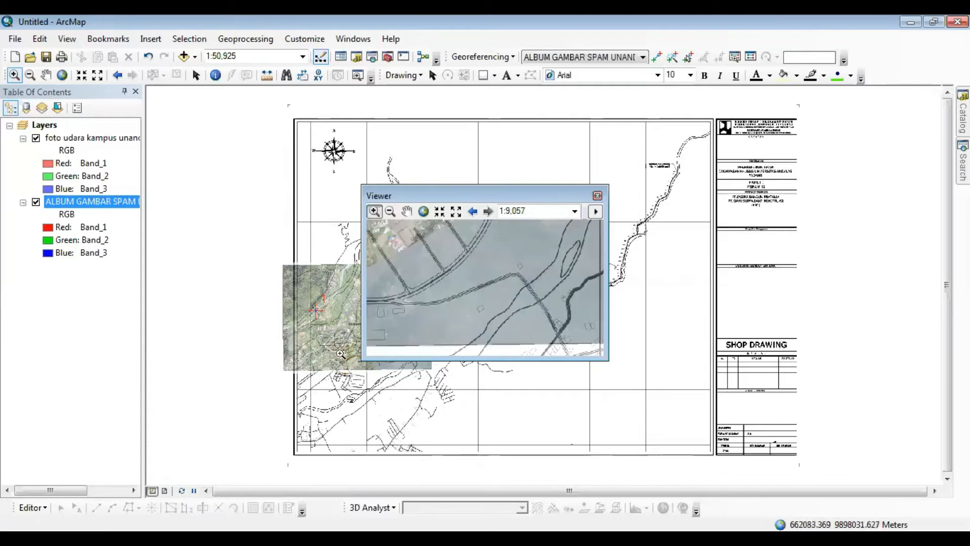
left_click_drag(453, 314, 571, 314)
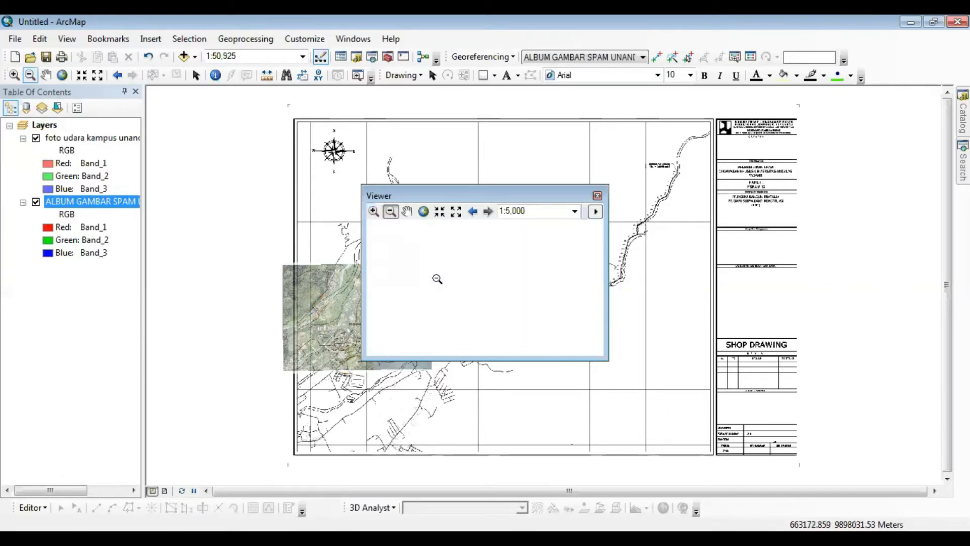
left_click_drag(437, 279, 408, 214)
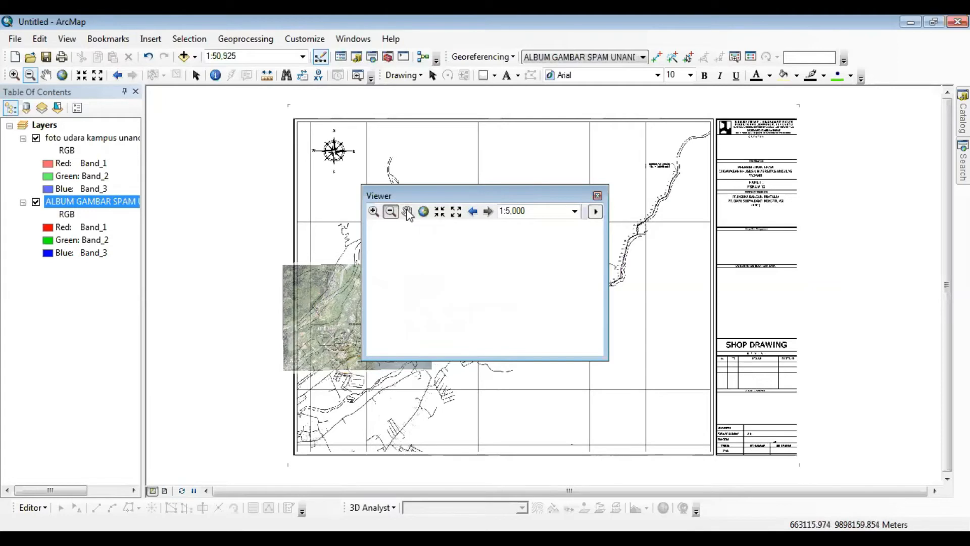
left_click_drag(429, 262, 608, 279)
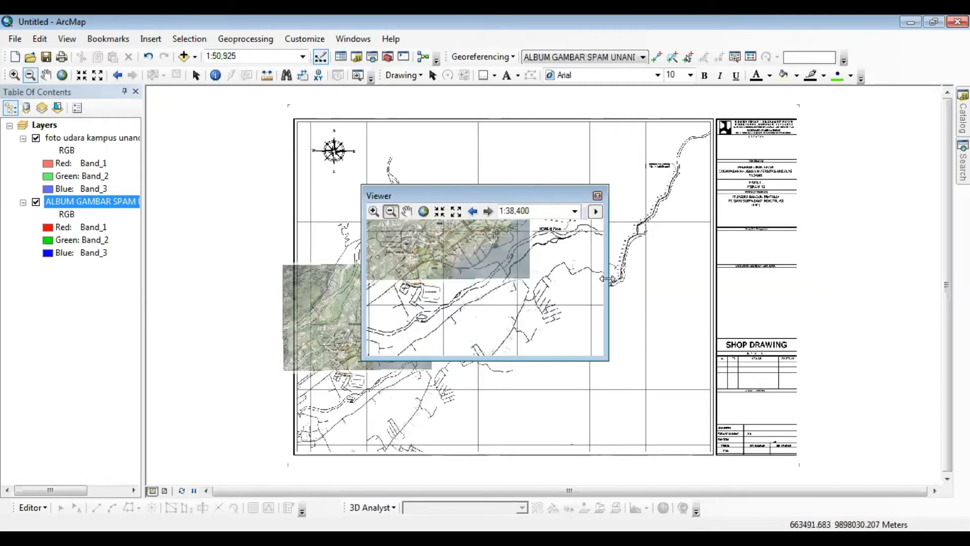
left_click(402, 212)
left_click_drag(465, 272, 478, 281)
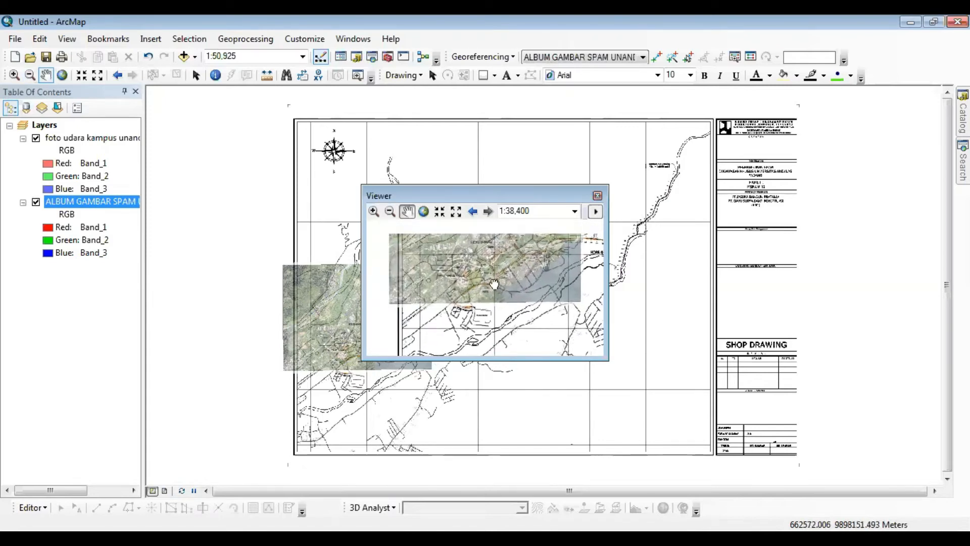
left_click(393, 211)
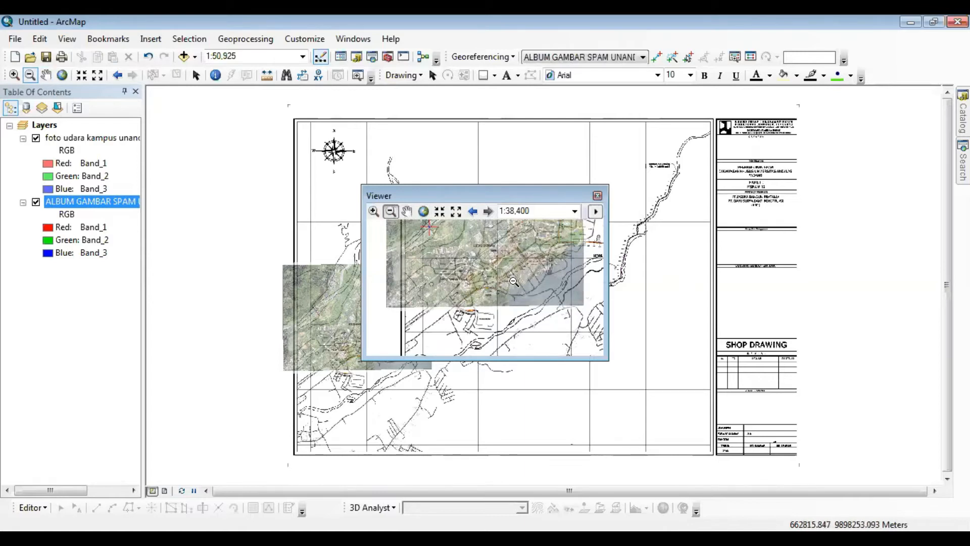
left_click(554, 260)
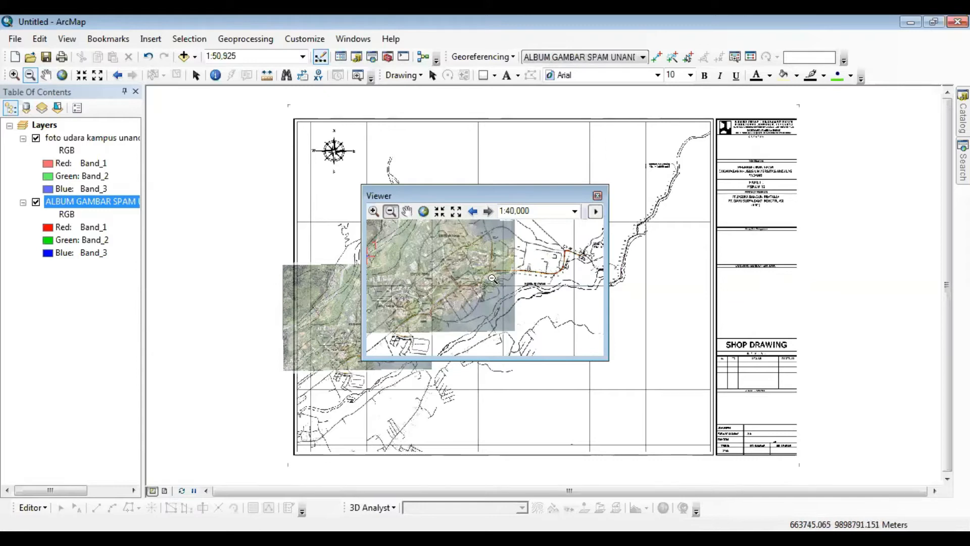
left_click(450, 298)
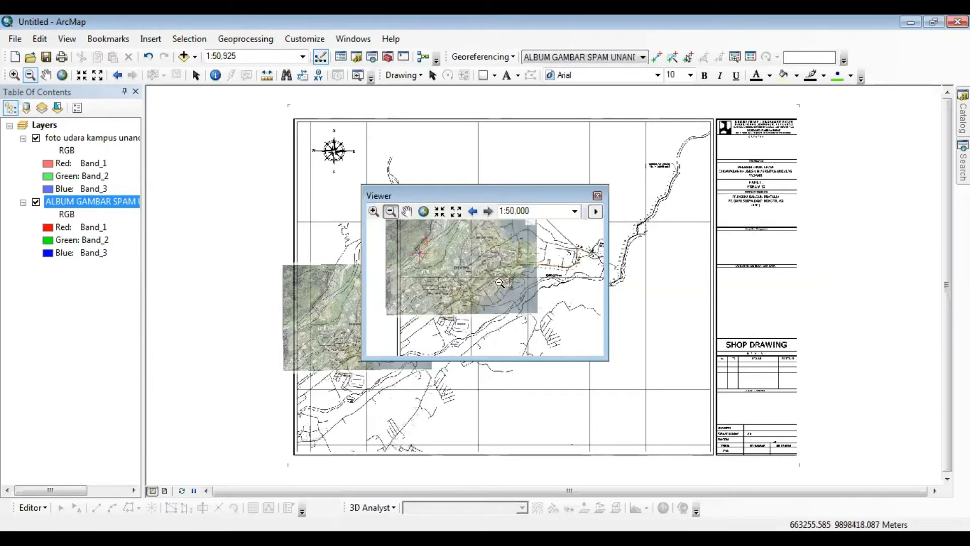
Zoom the Viewer to 1:6,000 around the road junction on the orange pipeline beside label n.39
left_click(375, 212)
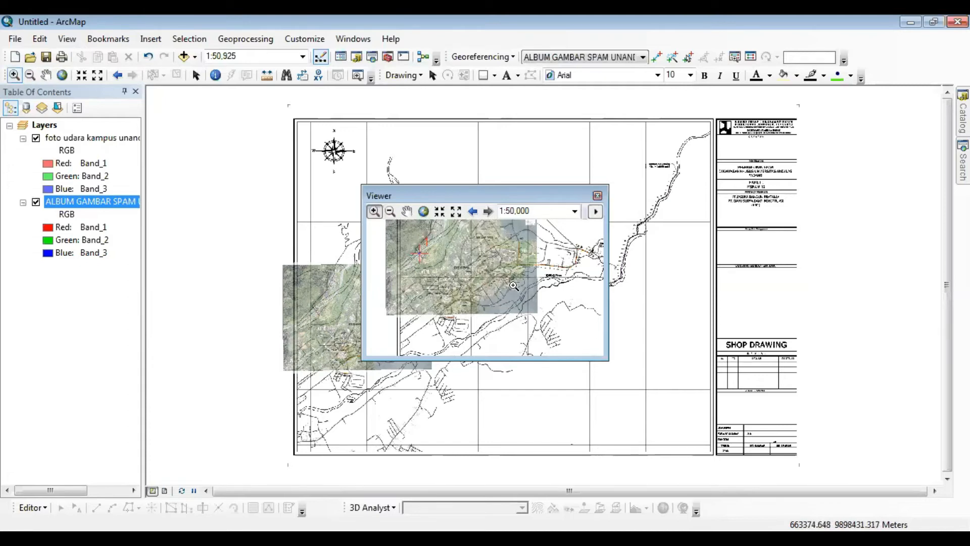
left_click(514, 285)
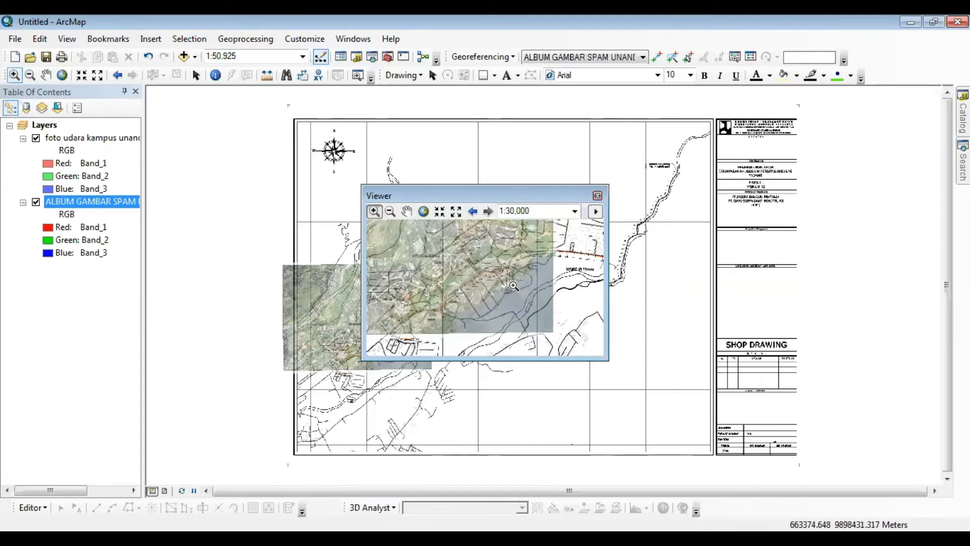
scroll(513, 286, "up", 2)
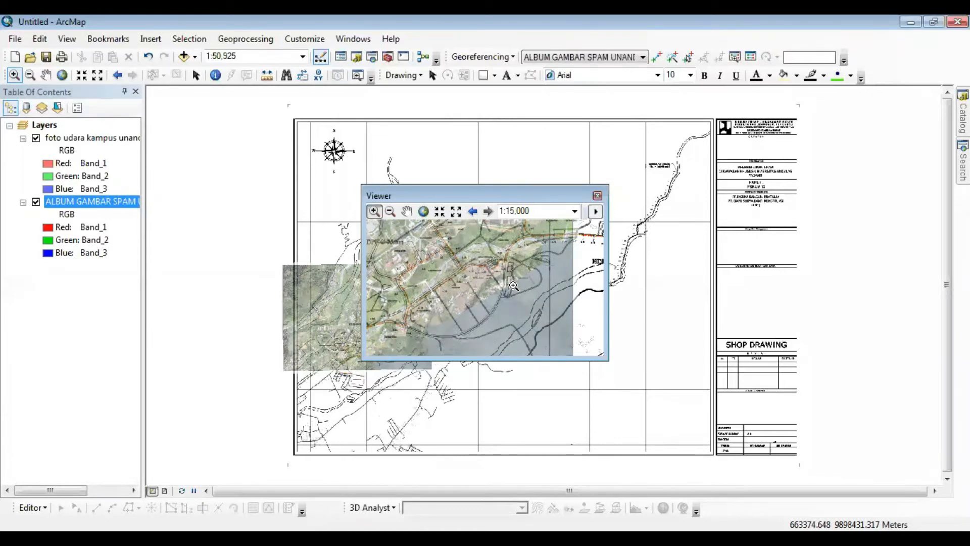
scroll(513, 286, "up", 3)
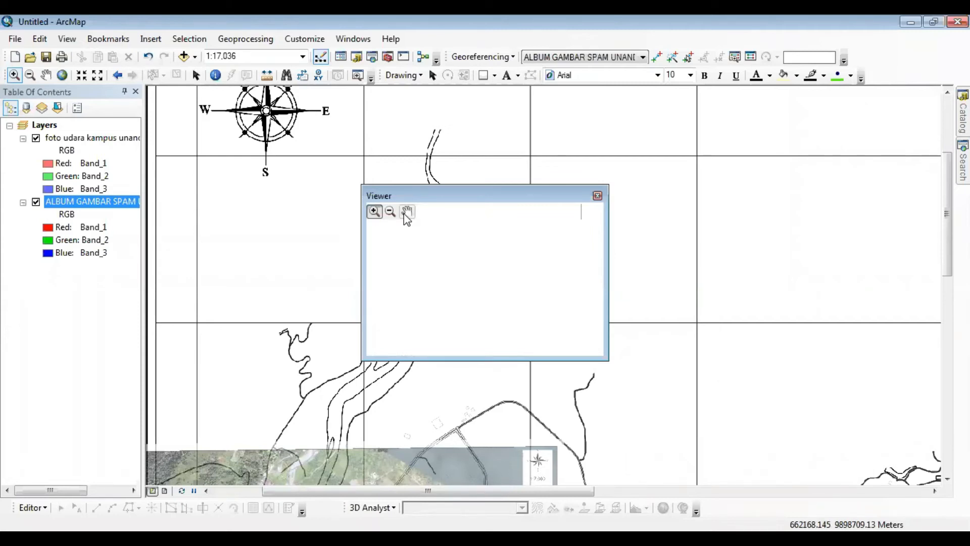
left_click(407, 212)
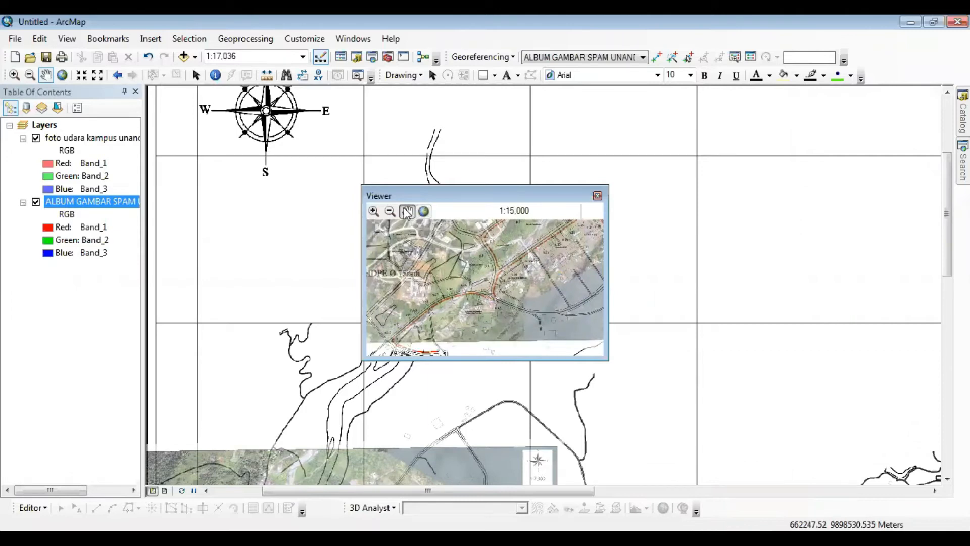
left_click(379, 213)
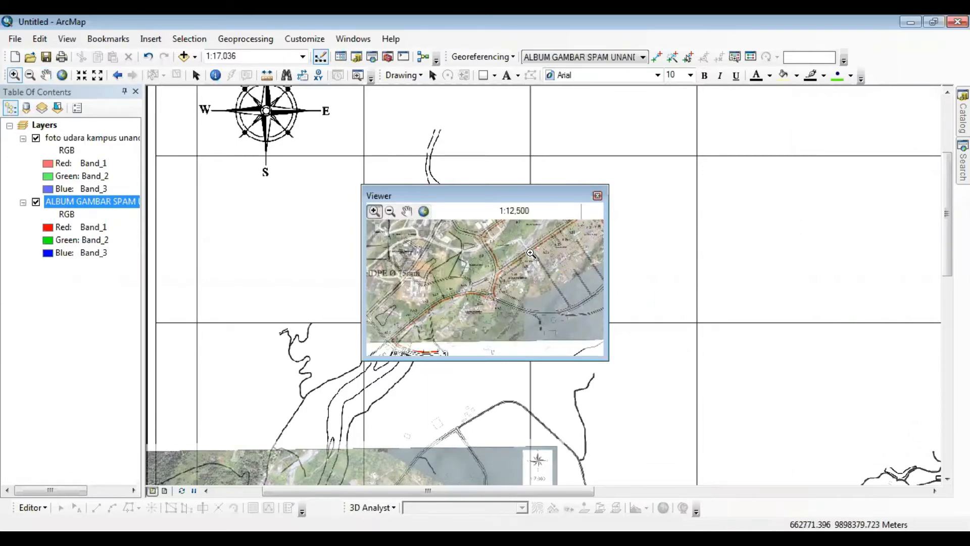
left_click(531, 253)
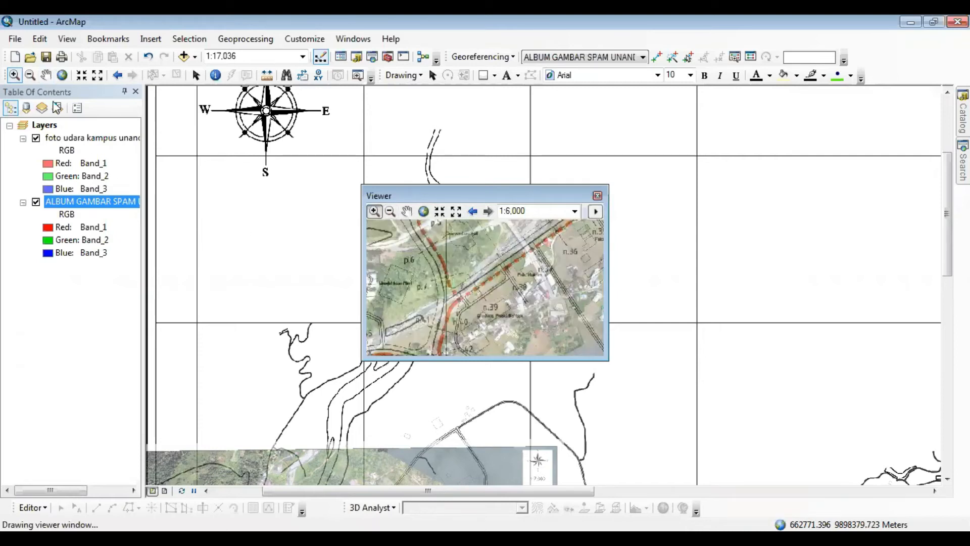
Pan the main map south to bring the whole aerial photo overlay and the drawing's pipe network into view
left_click(46, 75)
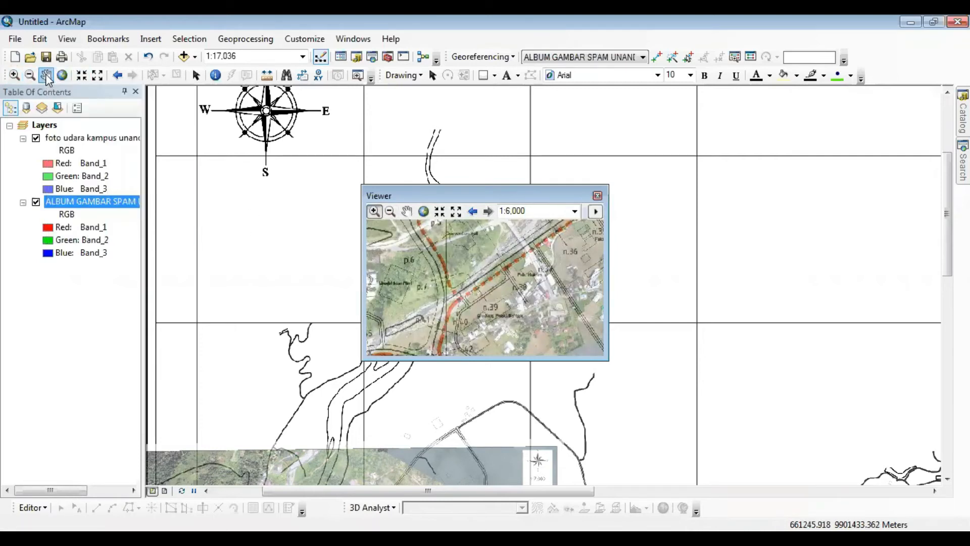
left_click_drag(282, 268, 356, 39)
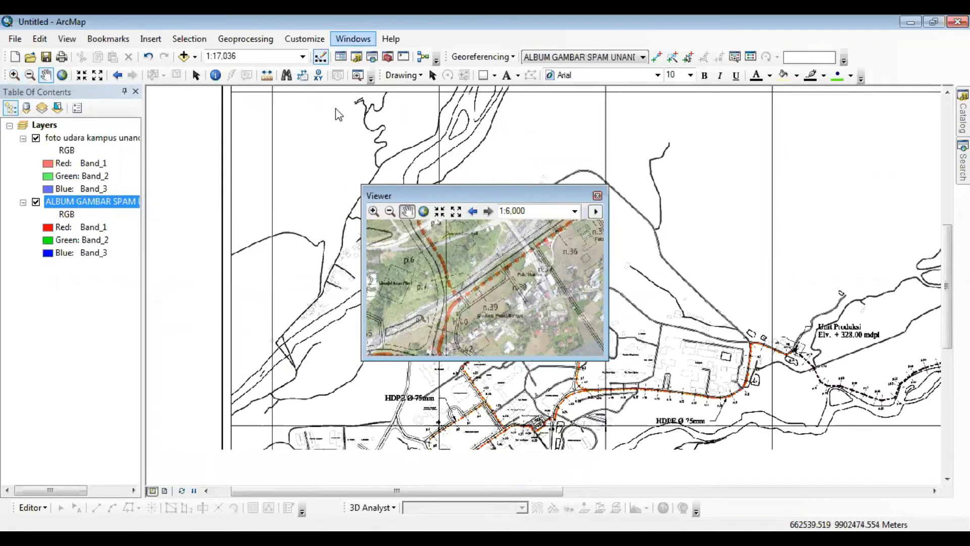
left_click_drag(320, 226, 281, 118)
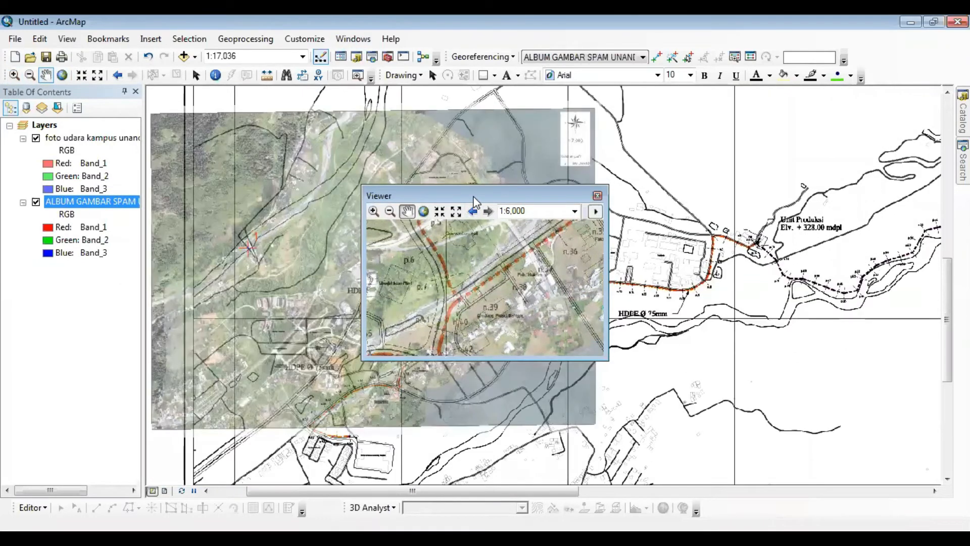
Move the Viewer off the aerial photo and zoom the main map to 1:12,500 on the orange pipeline through the campus
left_click_drag(474, 200, 764, 259)
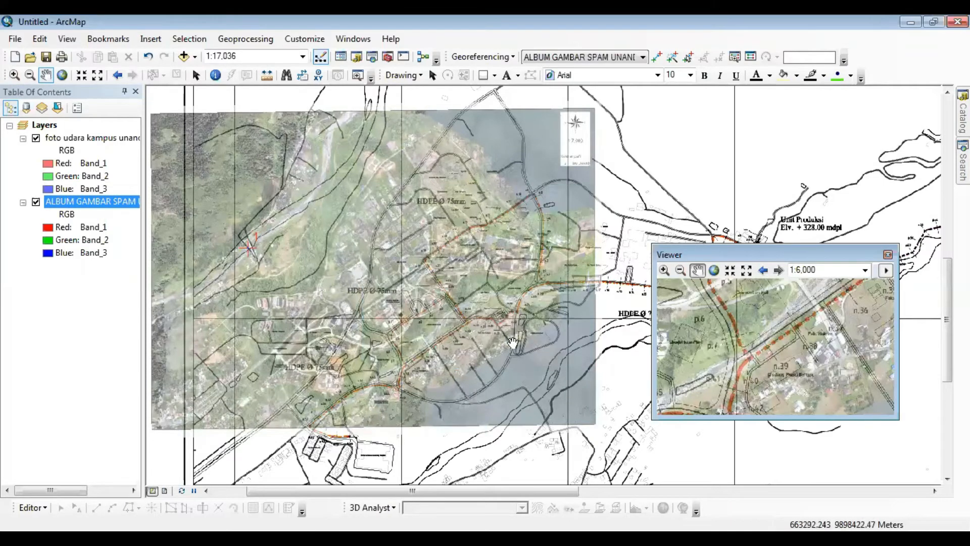
left_click_drag(512, 343, 478, 274)
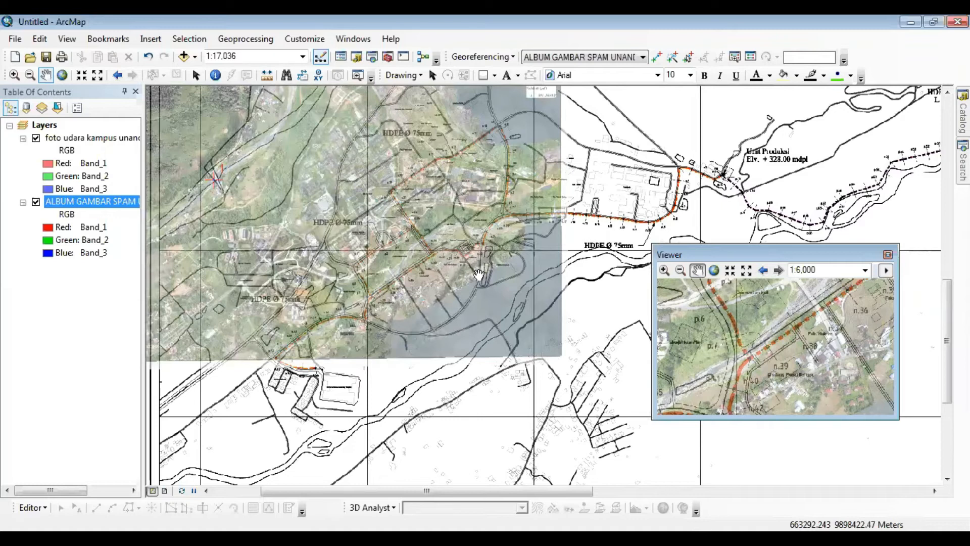
left_click(14, 76)
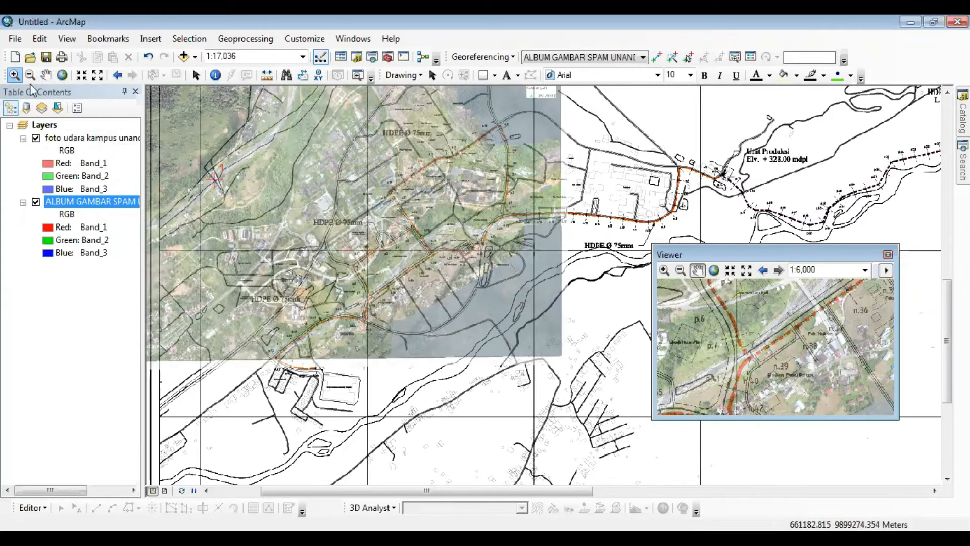
left_click(396, 283)
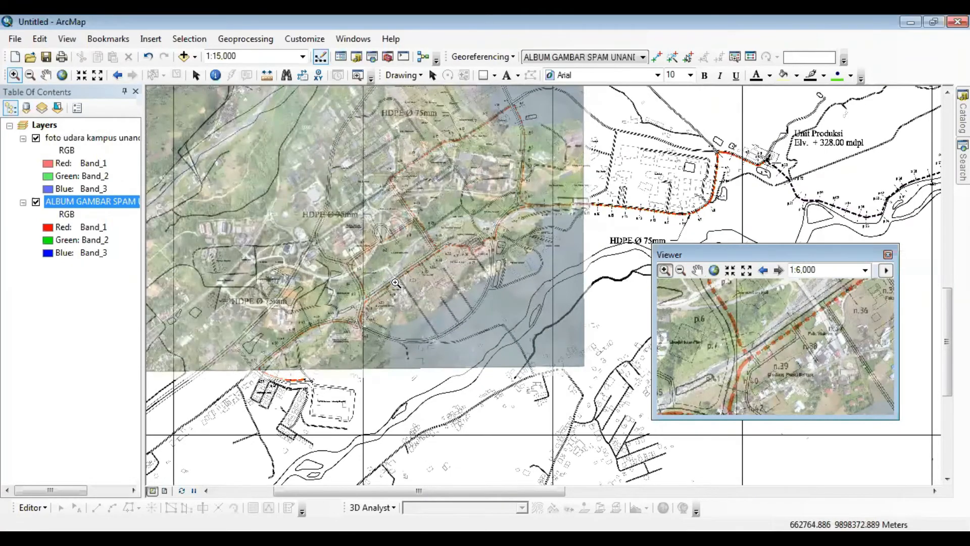
left_click(396, 283)
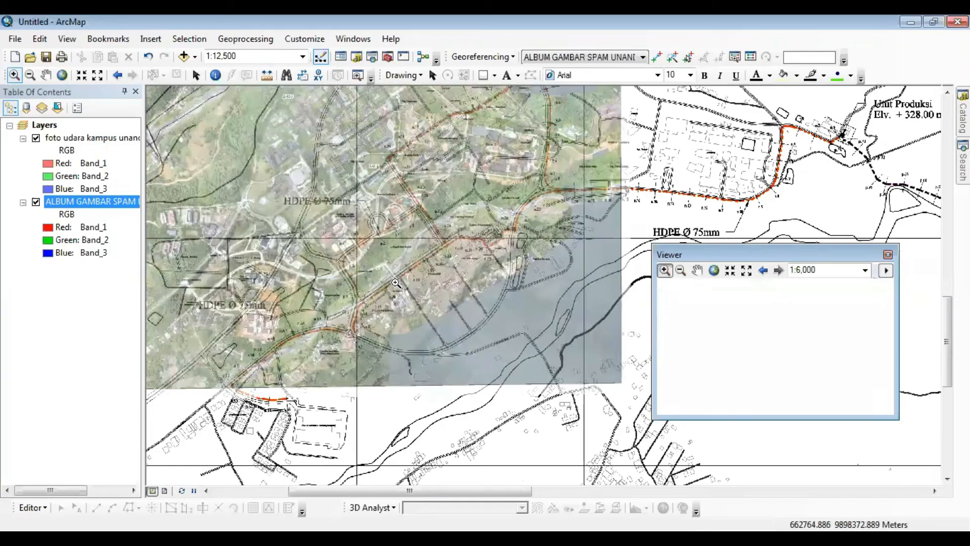
left_click(46, 75)
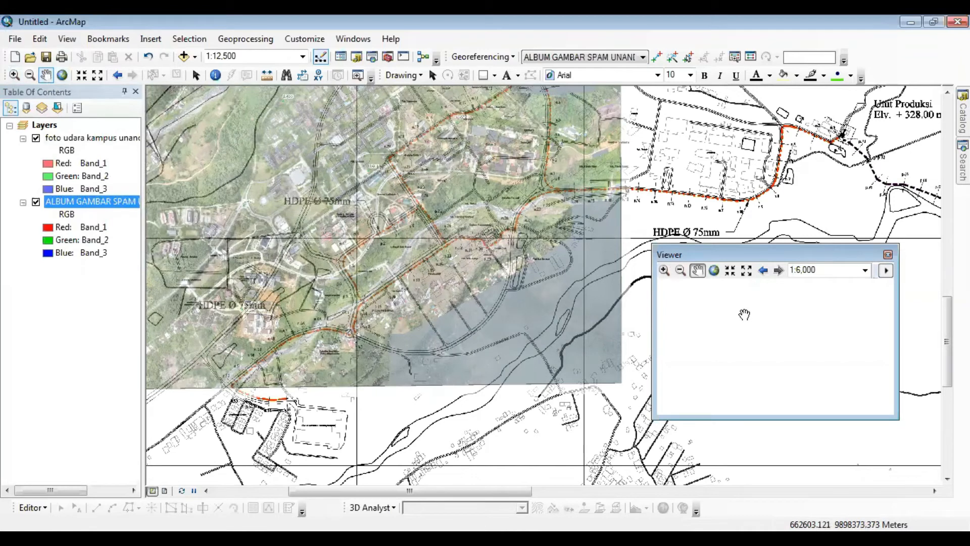
Add a control point linking the road crossing northeast of label n.39 in the Viewer to the matching crossing in the main map
left_click_drag(744, 314, 740, 337)
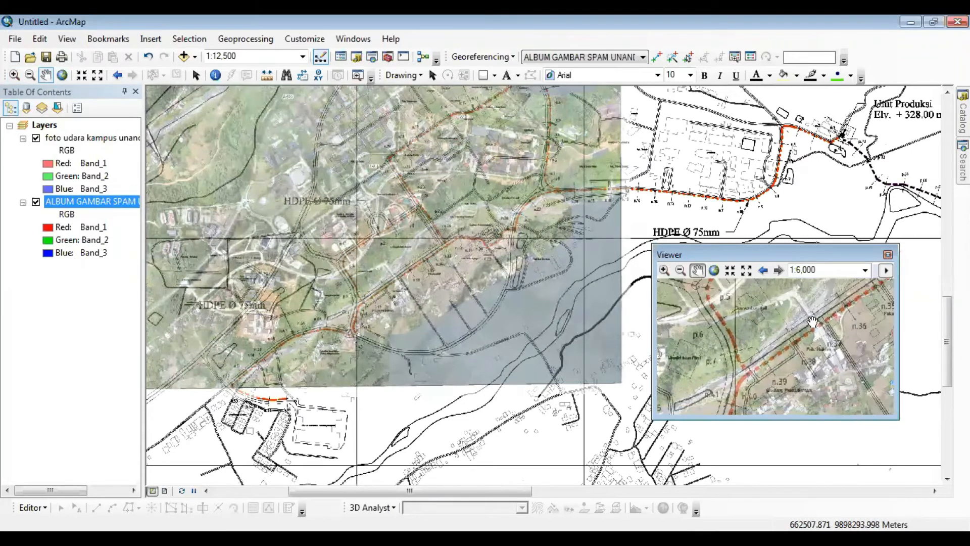
left_click_drag(813, 322, 790, 319)
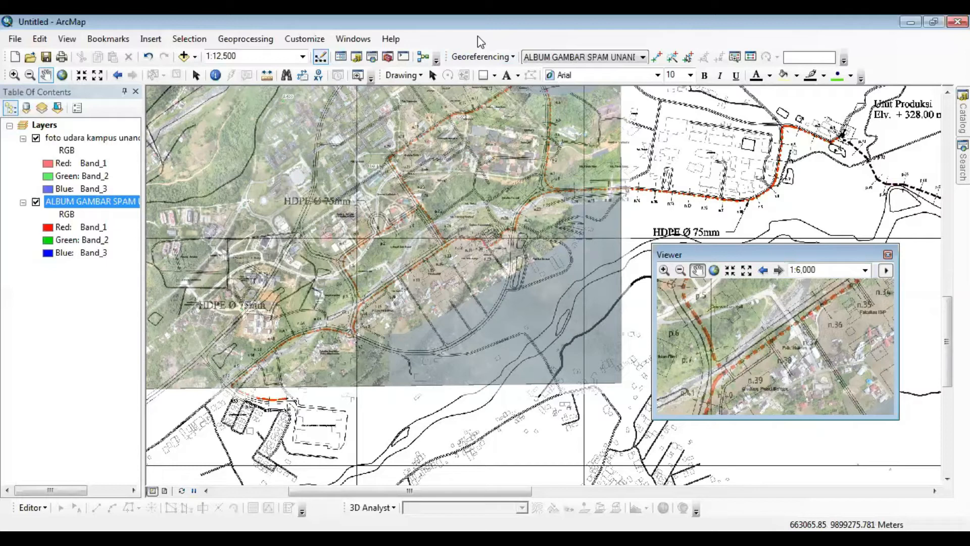
left_click(626, 57)
left_click(629, 76)
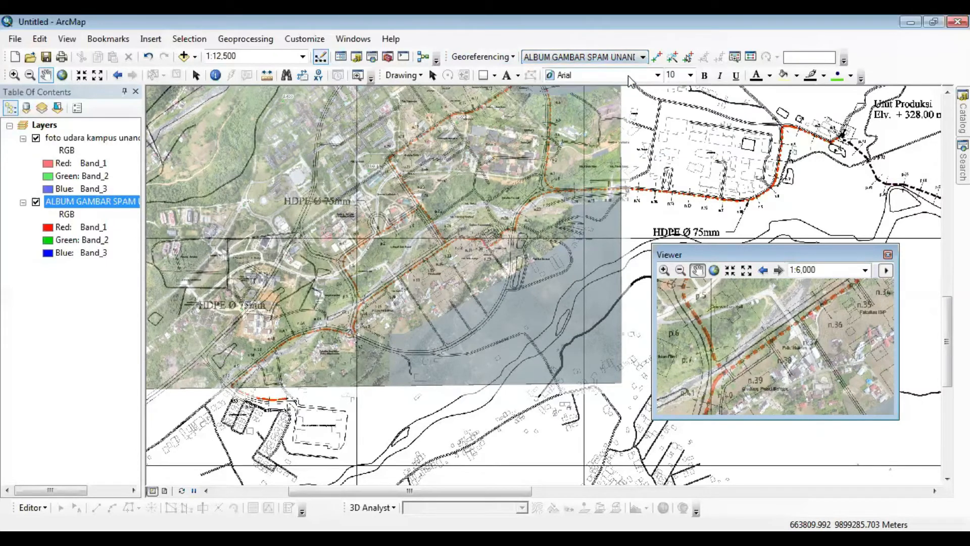
left_click(657, 60)
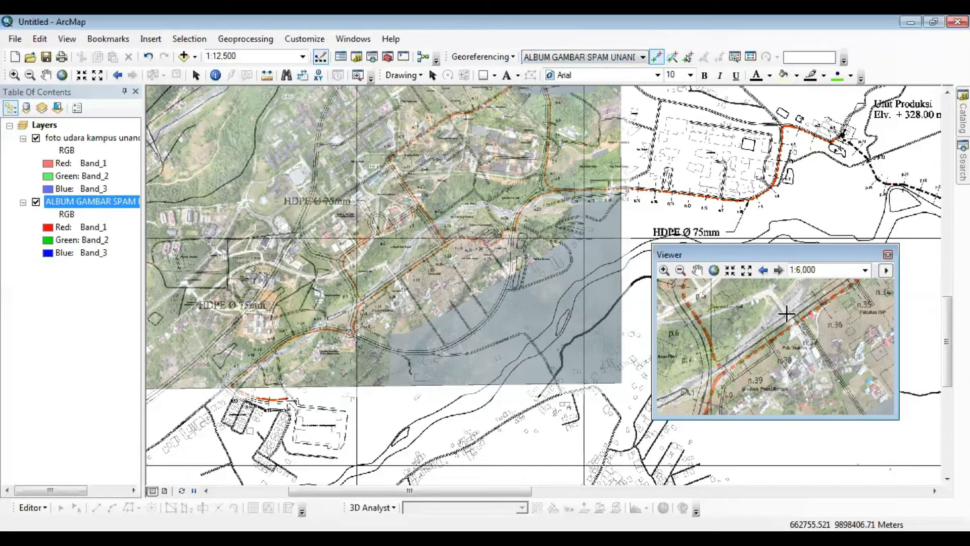
left_click(786, 314)
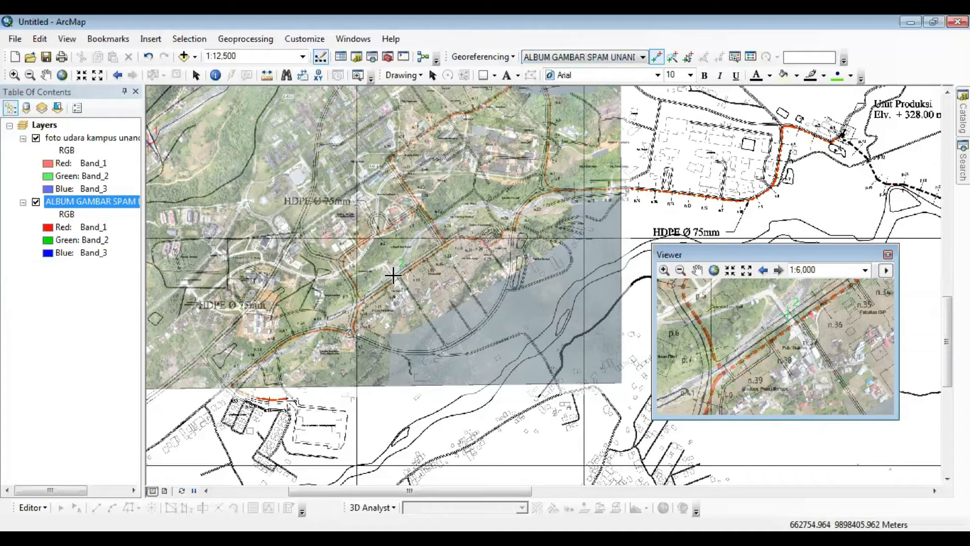
left_click(394, 277)
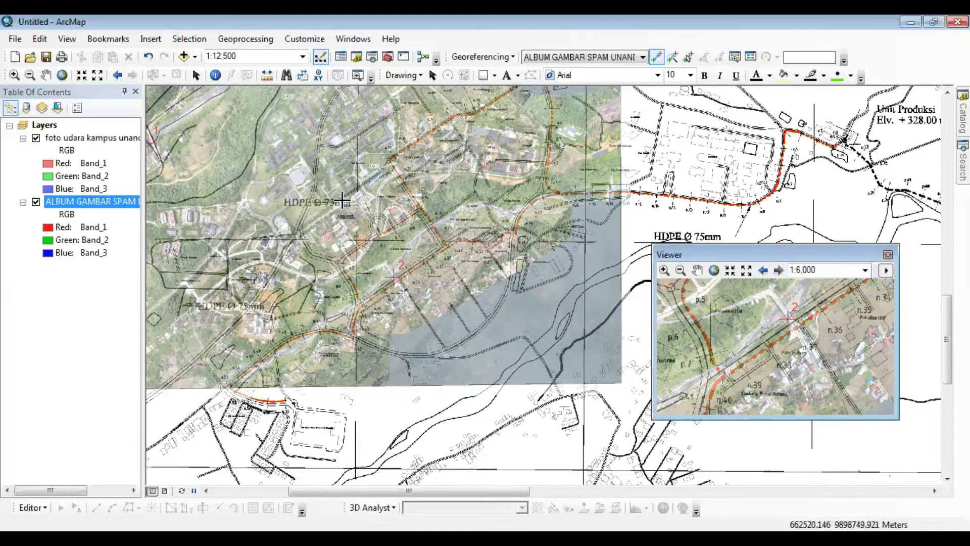
Create a new map document from the Blank Map template without saving changes to the current one
left_click(45, 76)
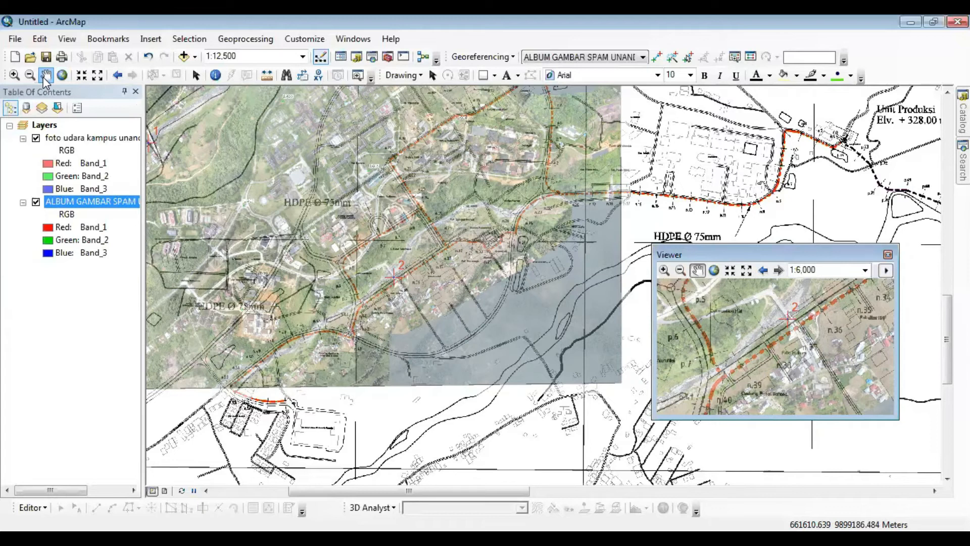
left_click(15, 39)
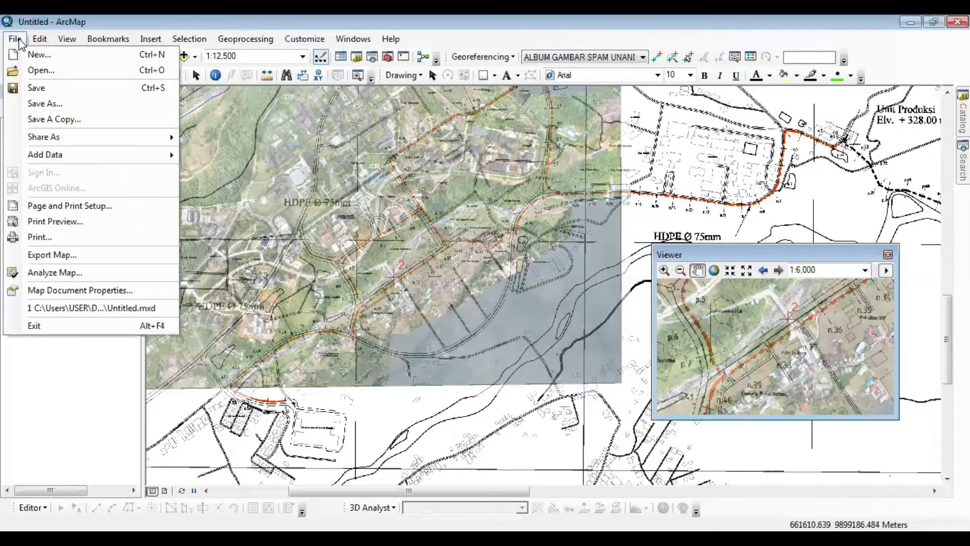
left_click(24, 56)
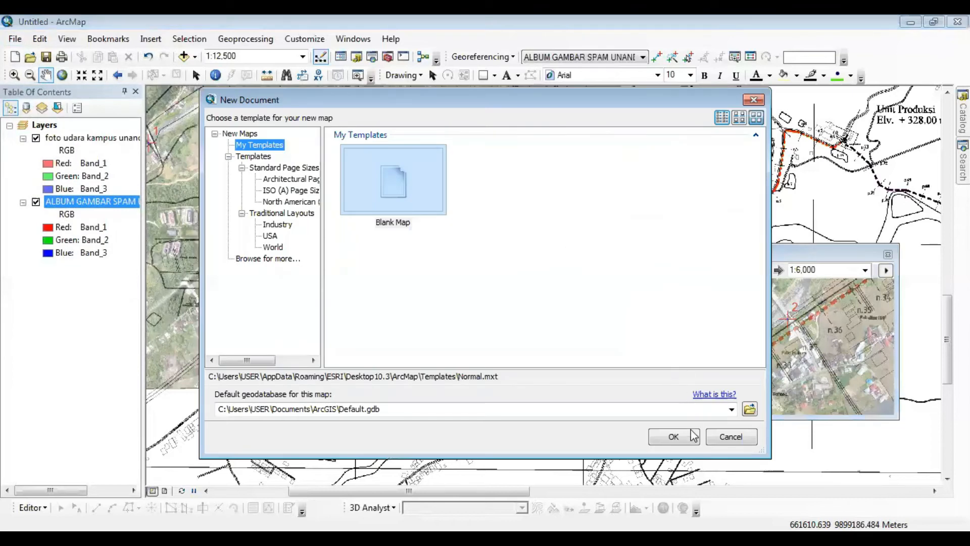
left_click(692, 442)
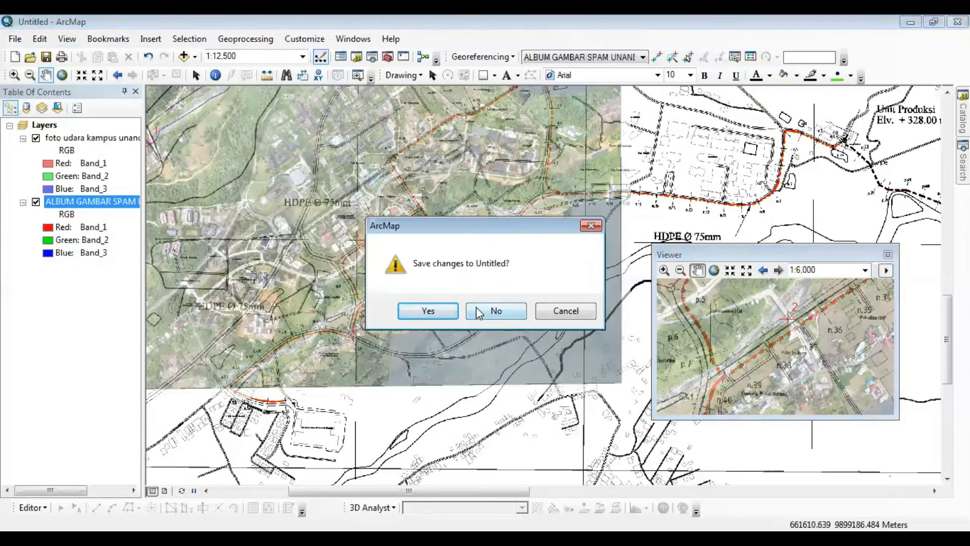
left_click(478, 307)
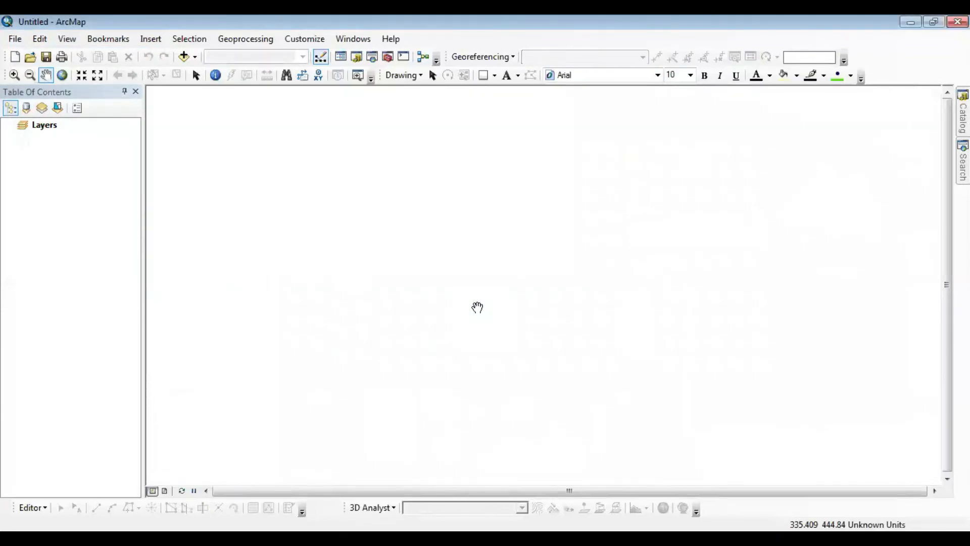
Set the blank data frame's coordinate system to the projected WGS 1984 UTM Zone 47S
left_click(53, 130)
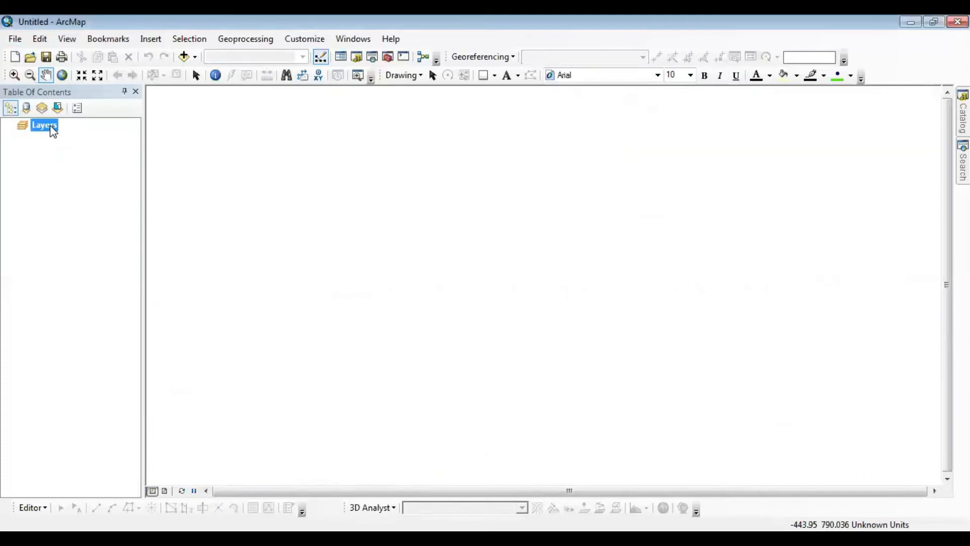
right_click(53, 132)
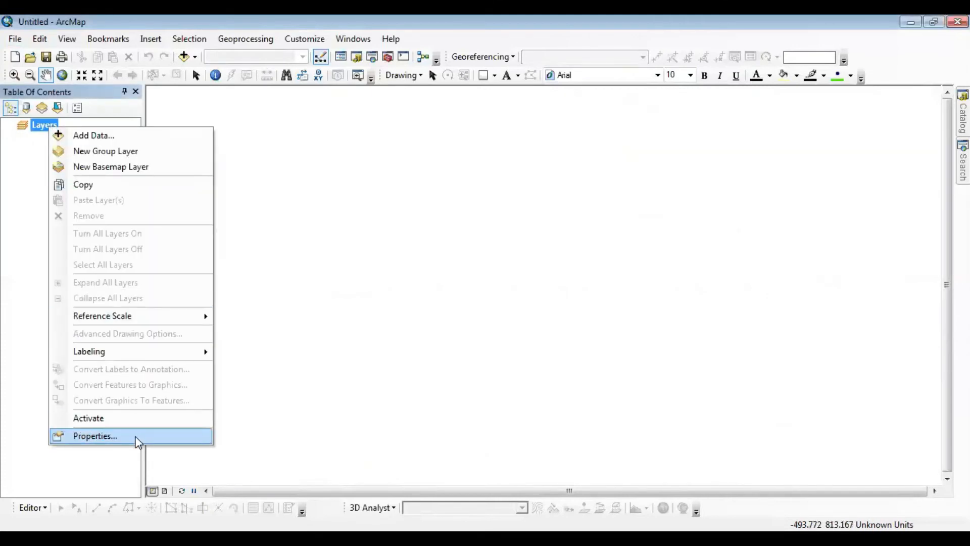
left_click(95, 435)
left_click(520, 103)
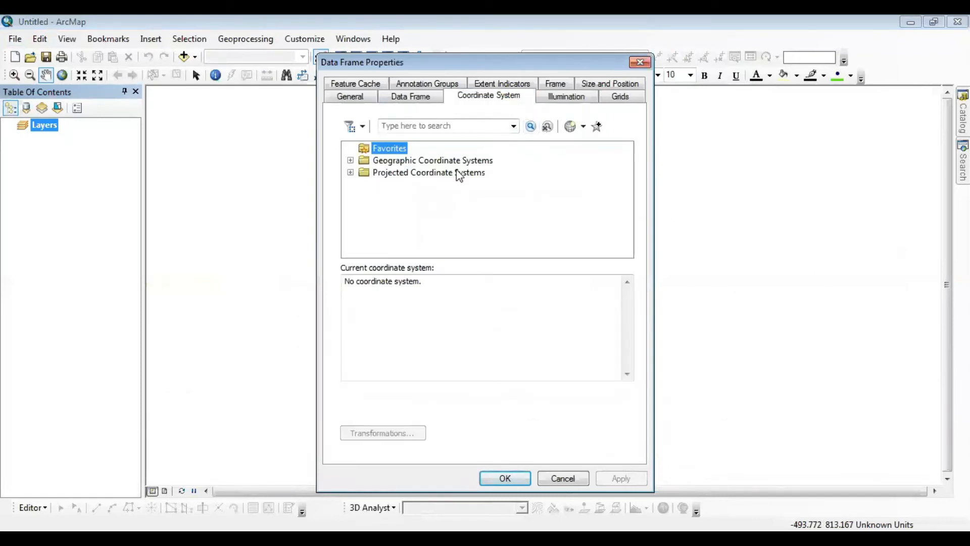
left_click(456, 171)
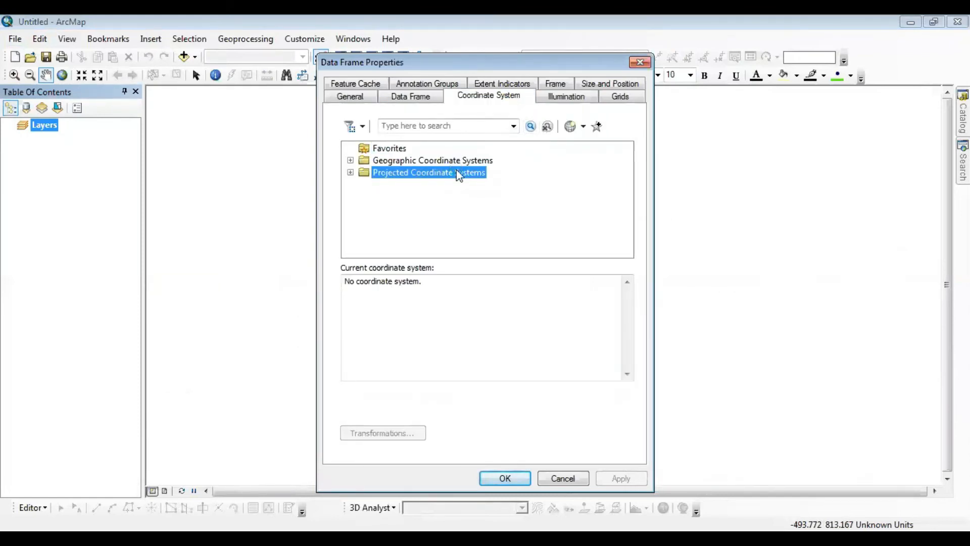
double_click(456, 172)
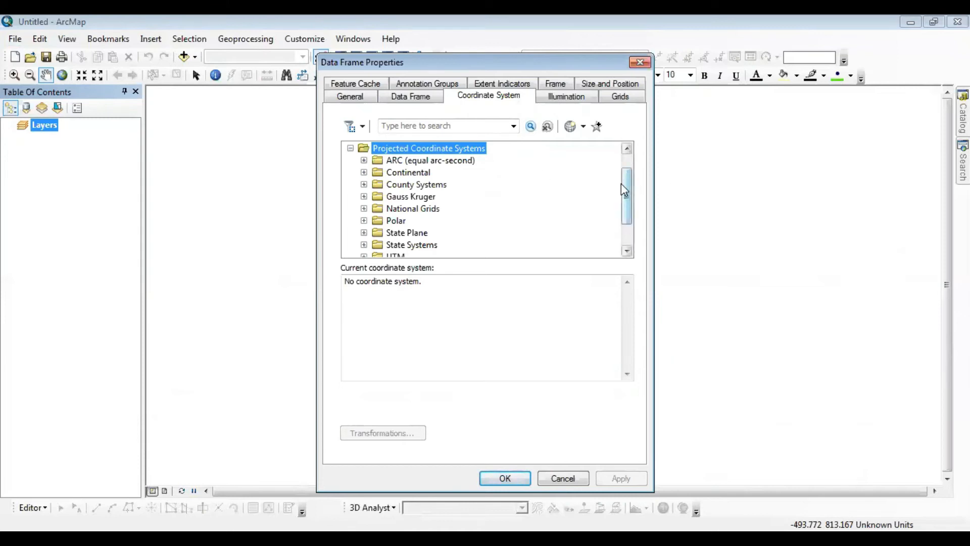
left_click_drag(625, 190, 628, 221)
left_click(395, 221)
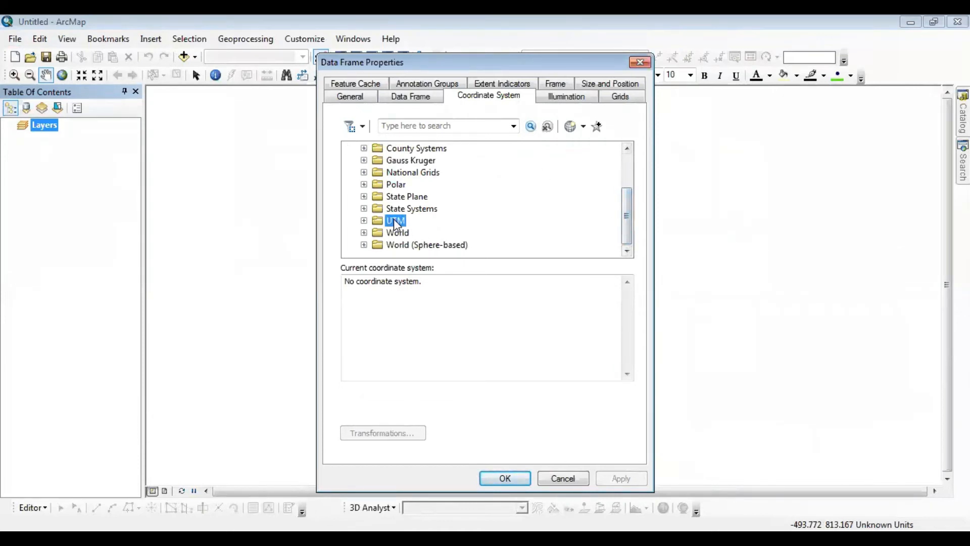
double_click(395, 222)
left_click_drag(627, 204, 628, 236)
double_click(425, 221)
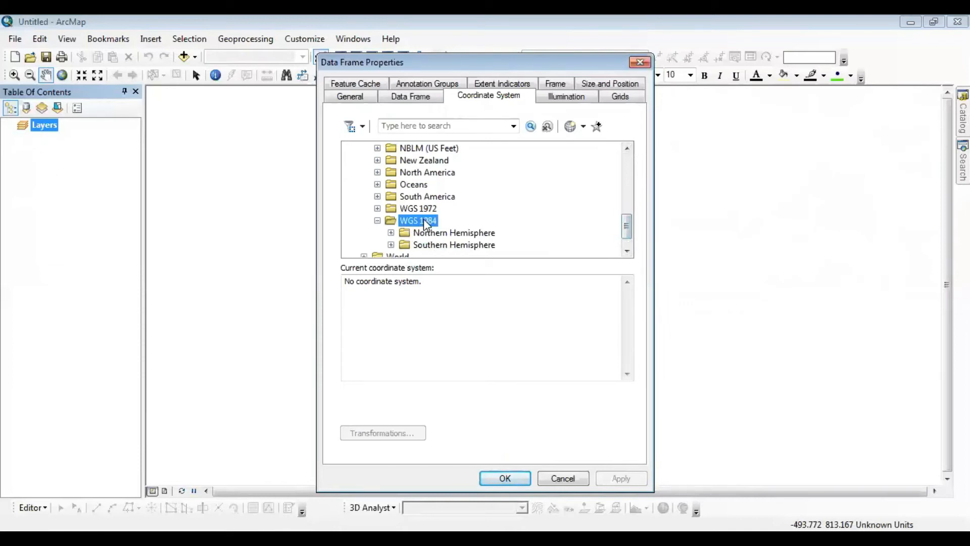
double_click(440, 244)
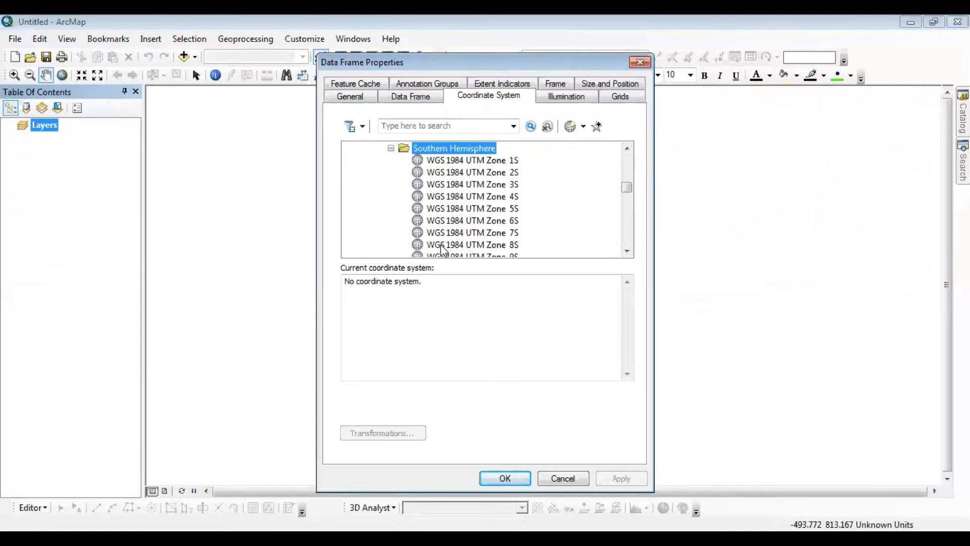
left_click_drag(628, 191, 628, 227)
left_click(506, 221)
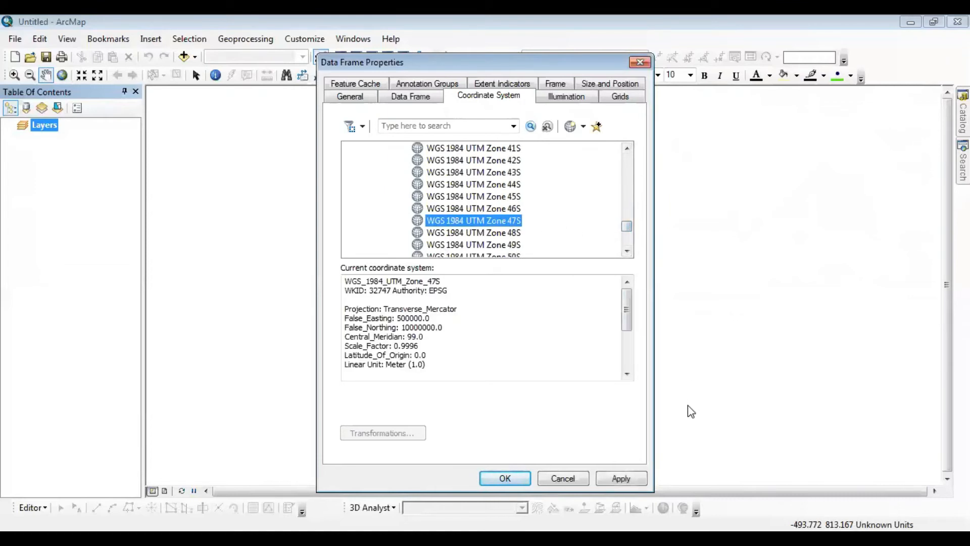
left_click(641, 484)
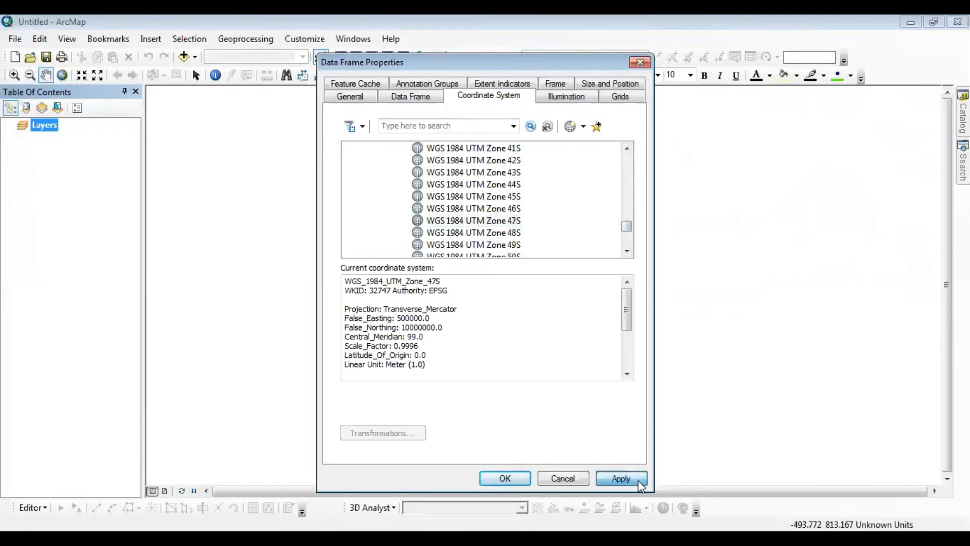
left_click(493, 478)
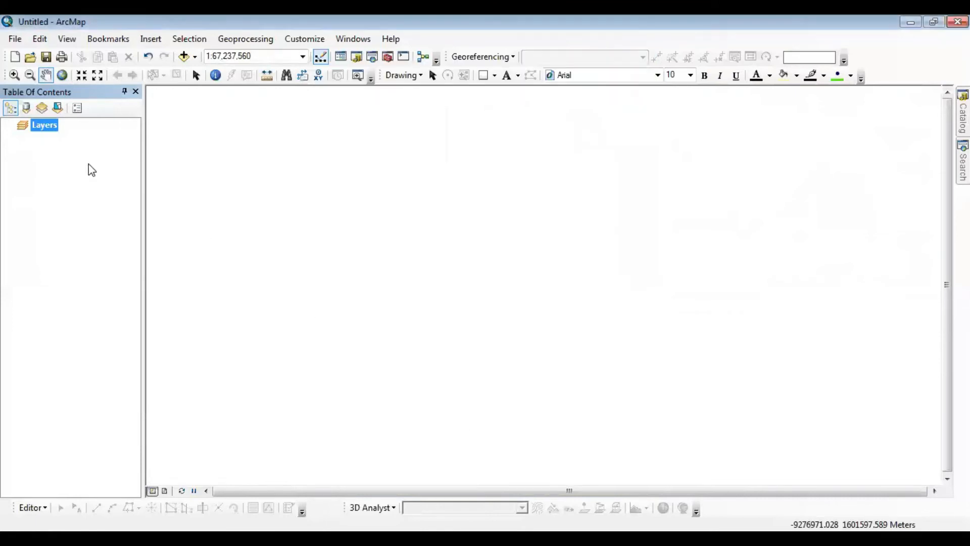
Set the data frame's display units to Degrees Minutes Seconds
right_click(53, 133)
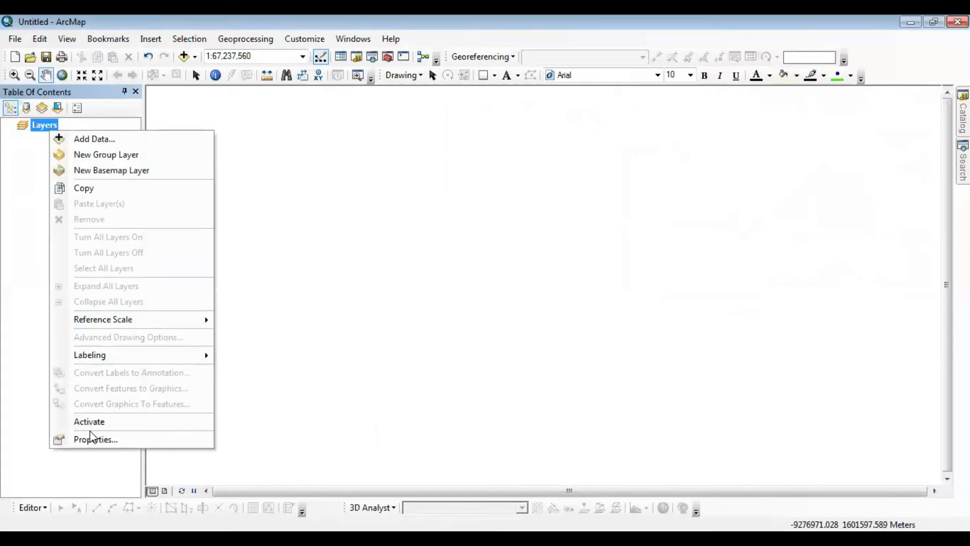
left_click(89, 437)
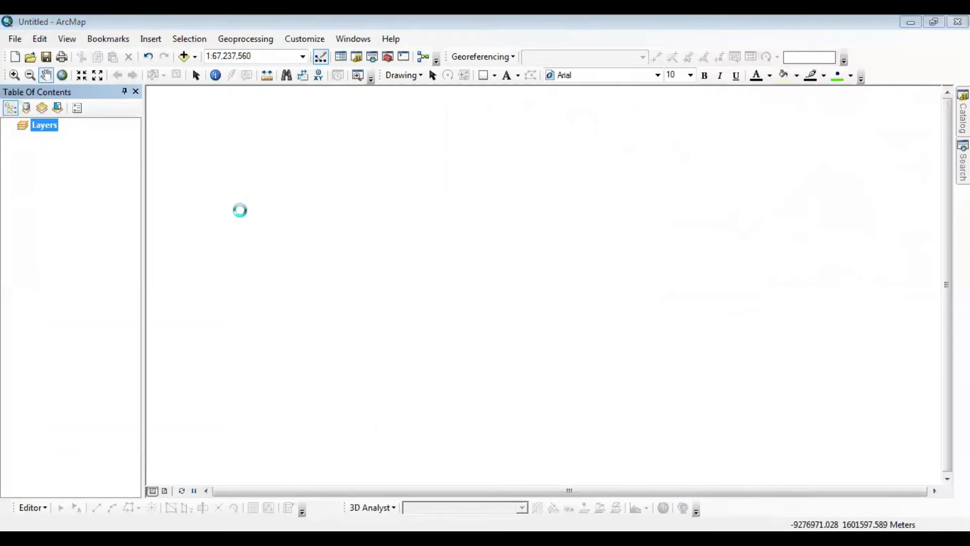
left_click(353, 99)
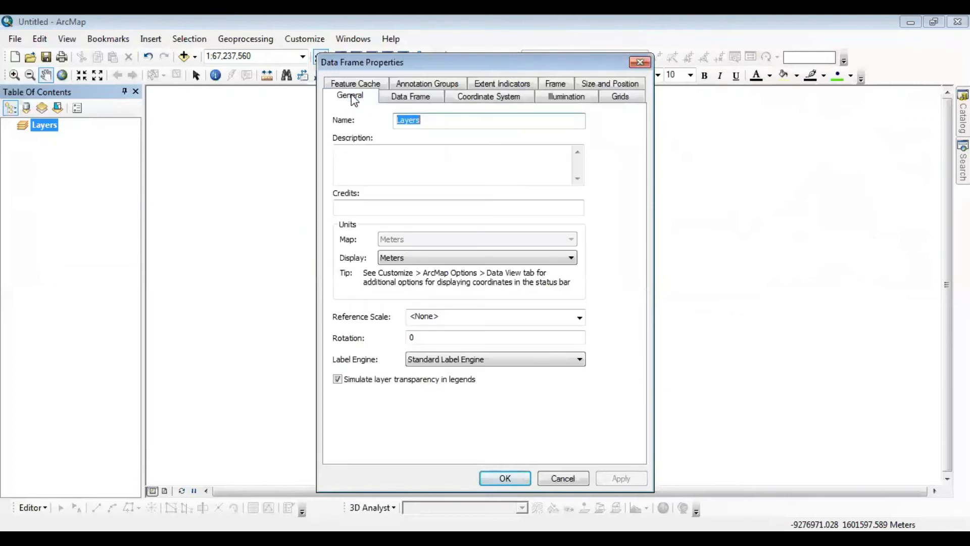
left_click(390, 258)
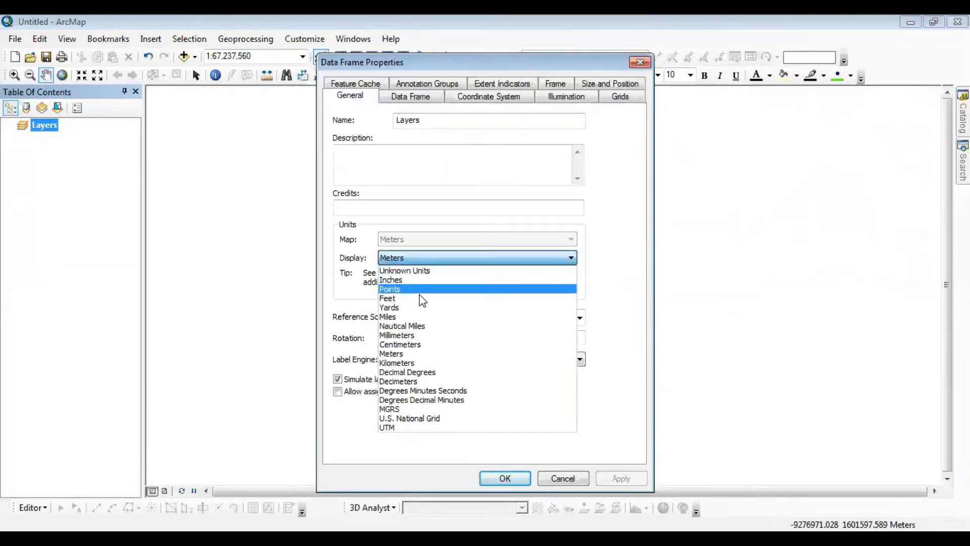
left_click(455, 390)
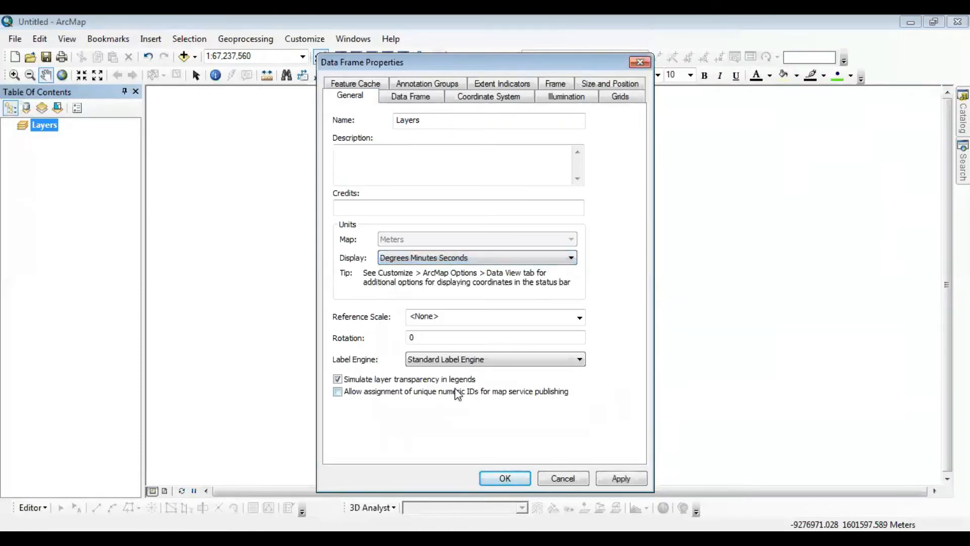
left_click(637, 478)
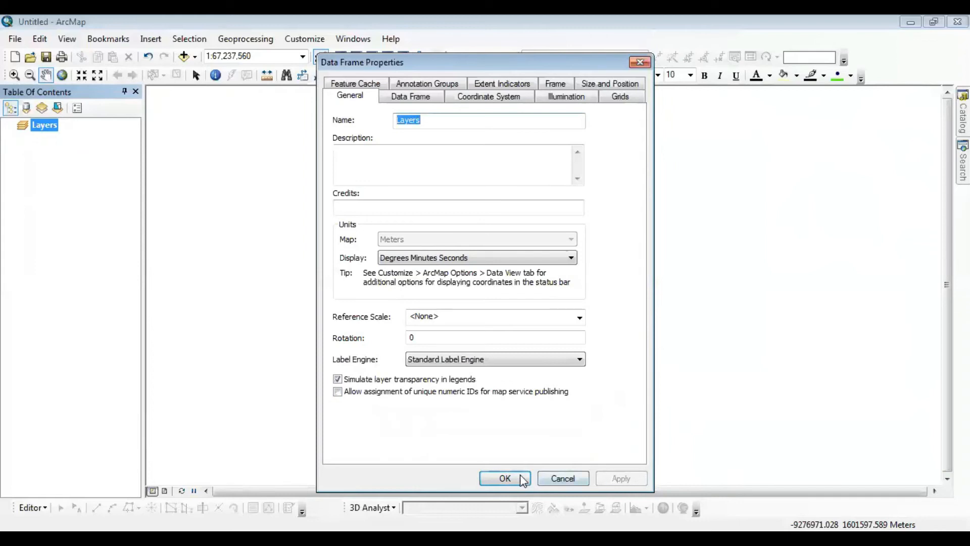
left_click(506, 479)
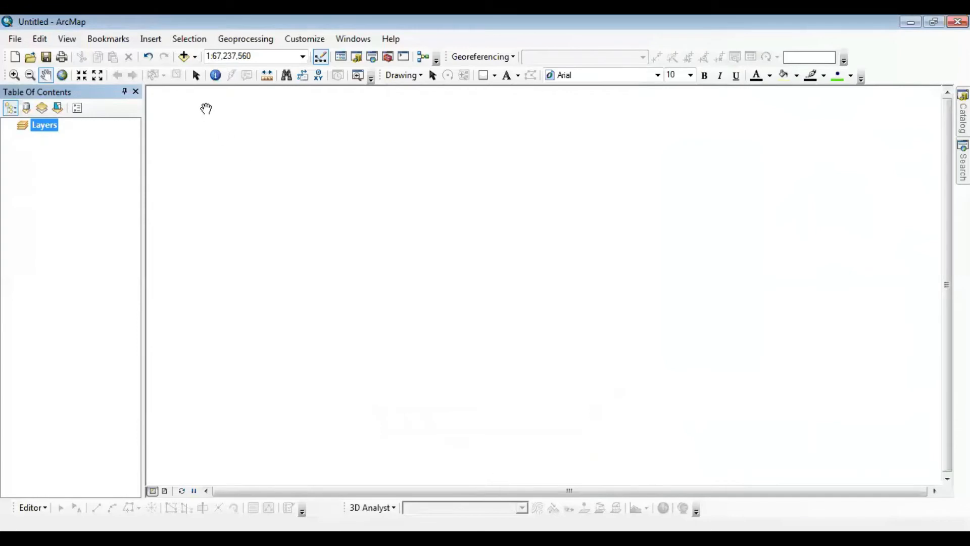
Add the raster 1209-1434.jpg from the IUW folder to the map and acknowledge its missing spatial reference
left_click(184, 57)
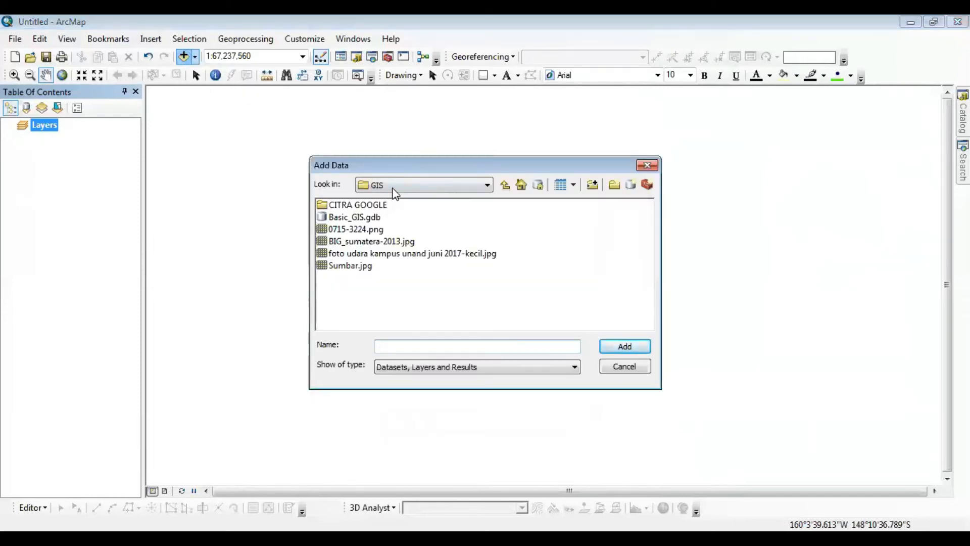
left_click(393, 187)
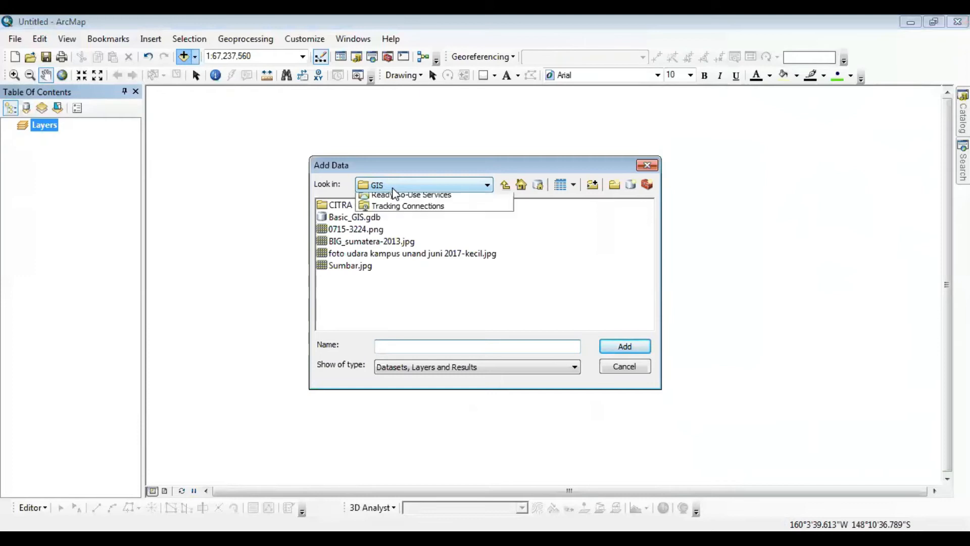
left_click(412, 280)
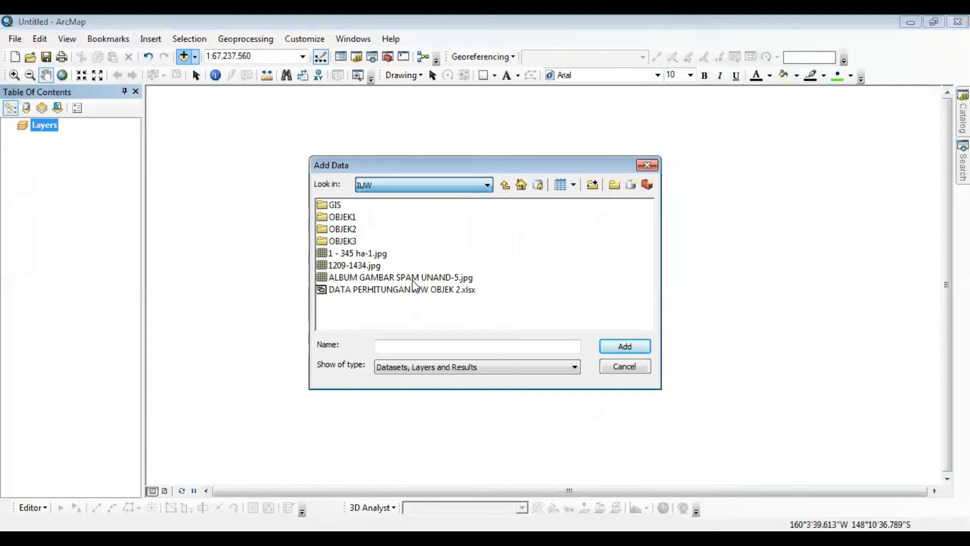
left_click(367, 266)
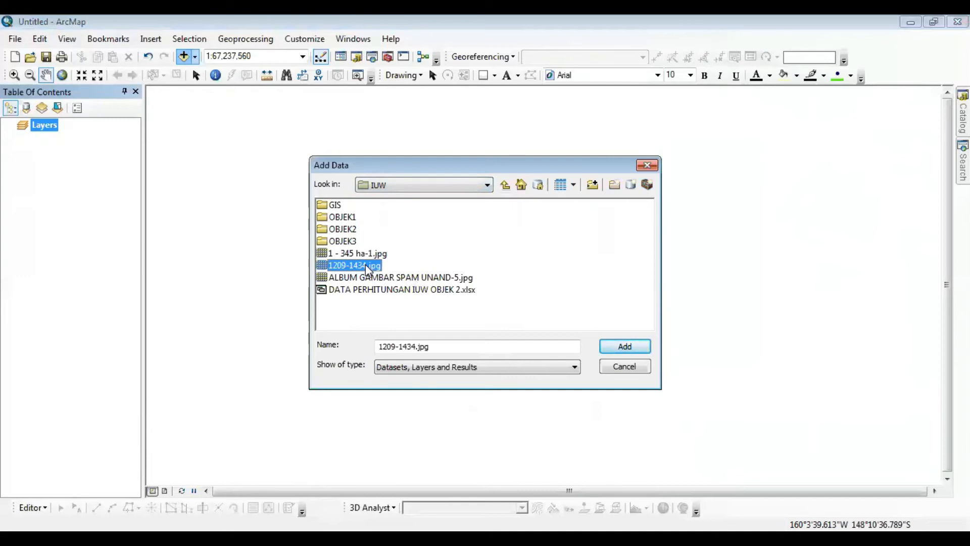
left_click(628, 345)
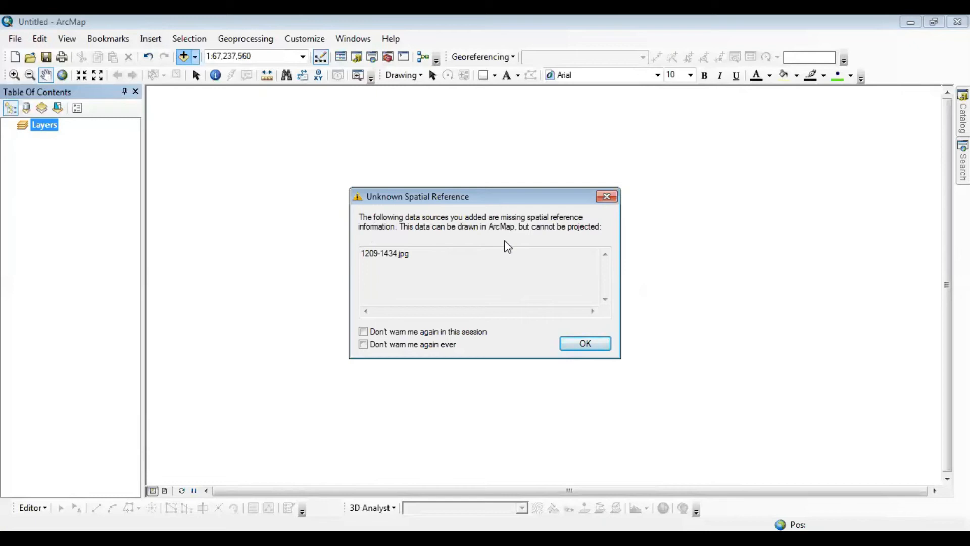
left_click(586, 343)
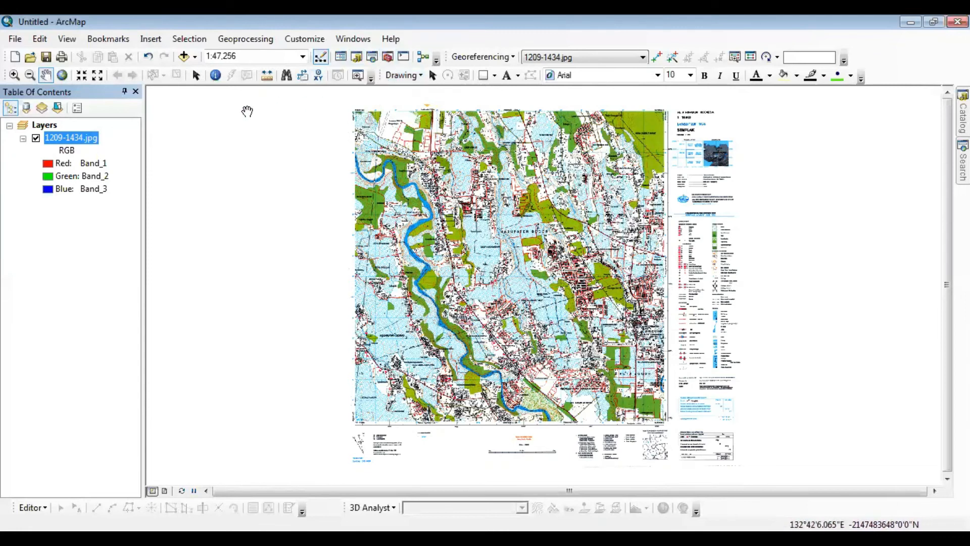
Switch to the Excel workbook and enter the map sheet's northwest corner longitude for x1 as 106, 45 and 0 in D3:F3
left_click(13, 76)
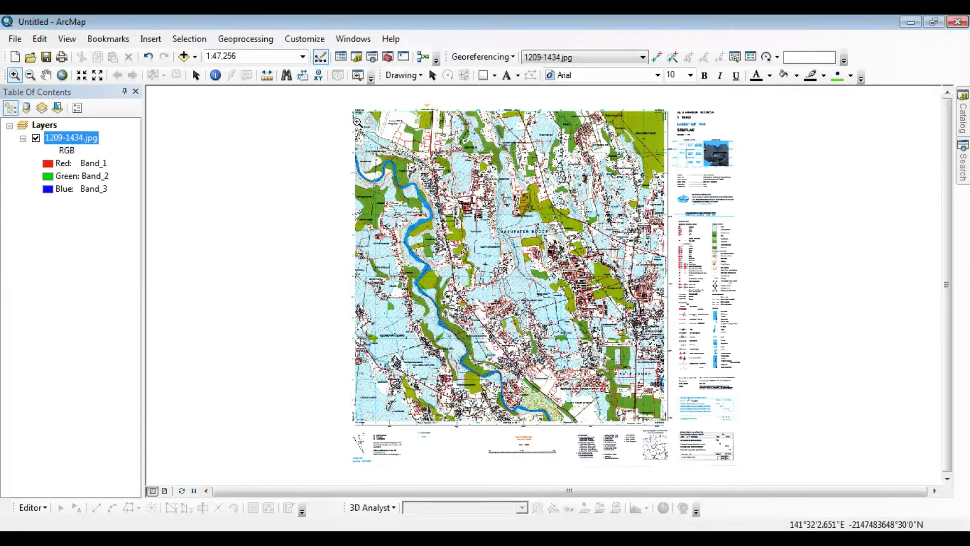
scroll(357, 122, "down", 1)
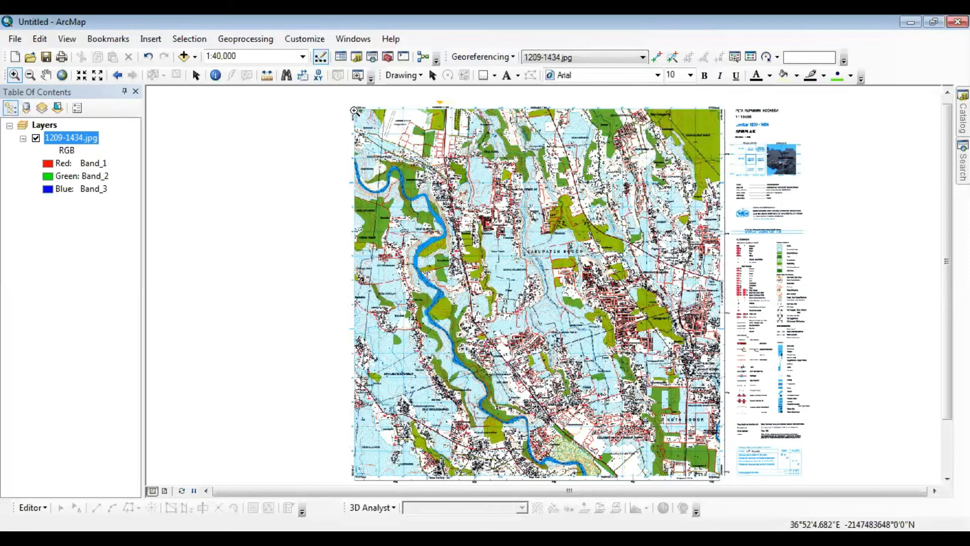
left_click_drag(351, 107, 375, 131)
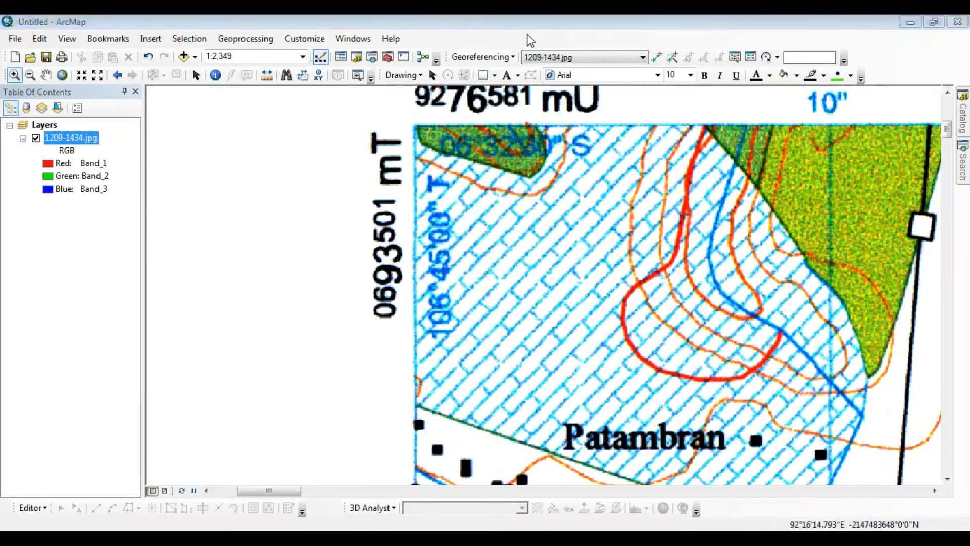
key("alt+Tab")
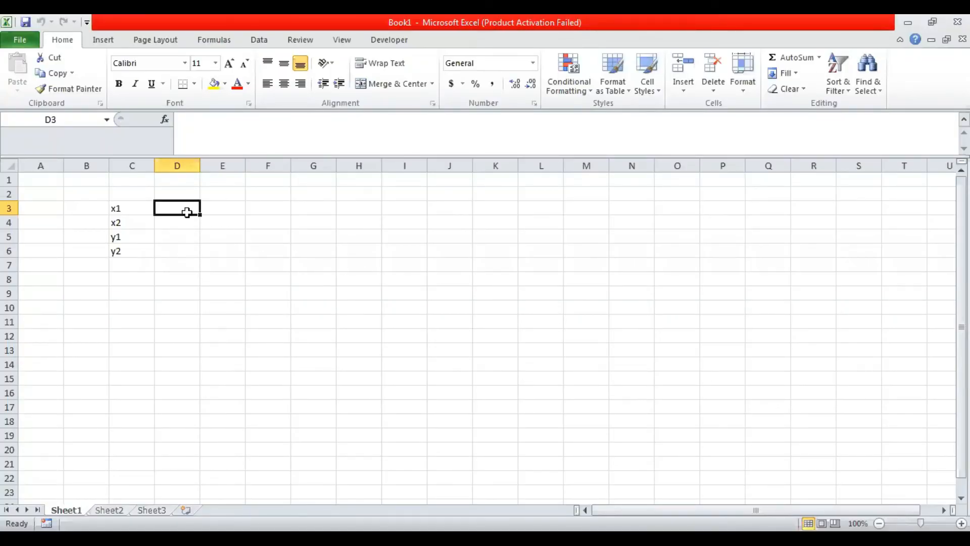
type("106")
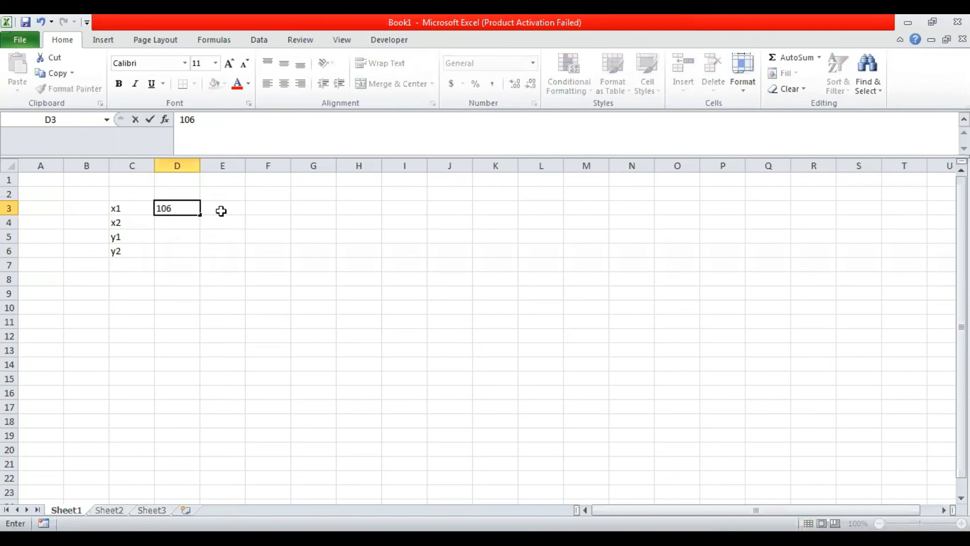
left_click(221, 211)
type("45")
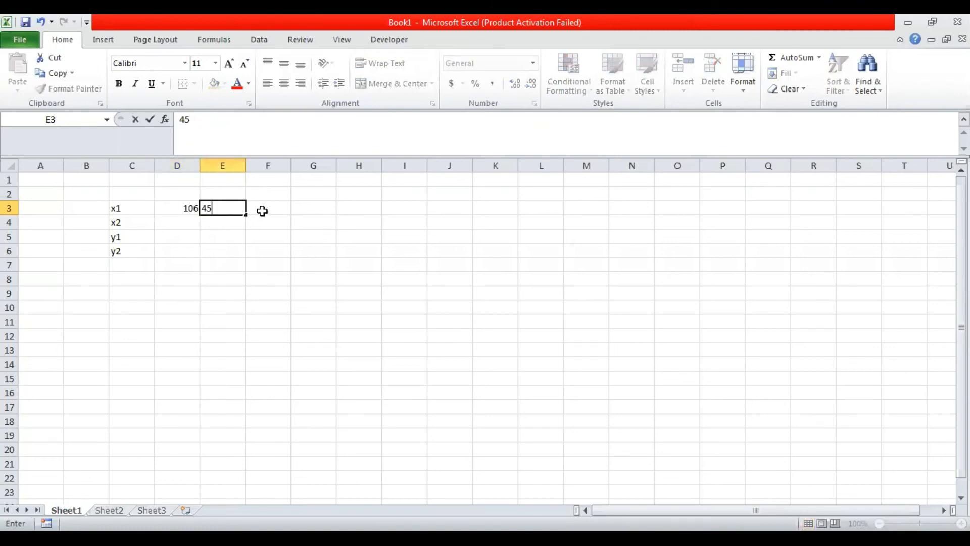
left_click(261, 210)
type("0")
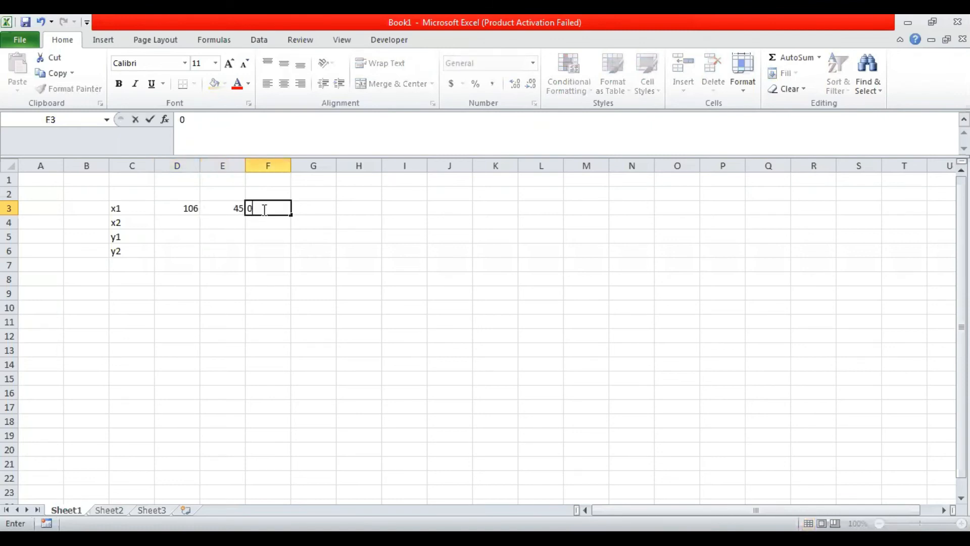
type("0")
Enter the northwest corner latitude for y1 as 06, 32 and 30 in cells D5:F5
left_click(177, 238)
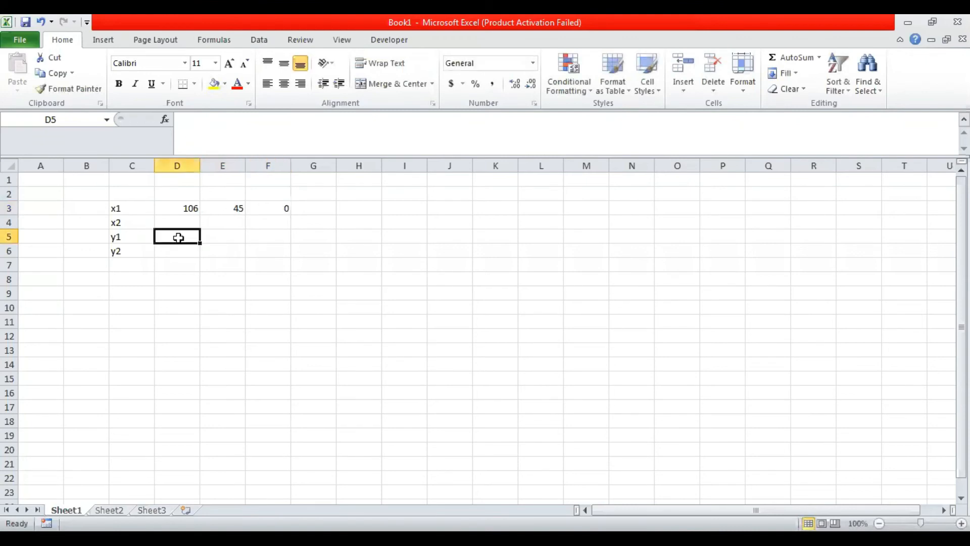
type("06")
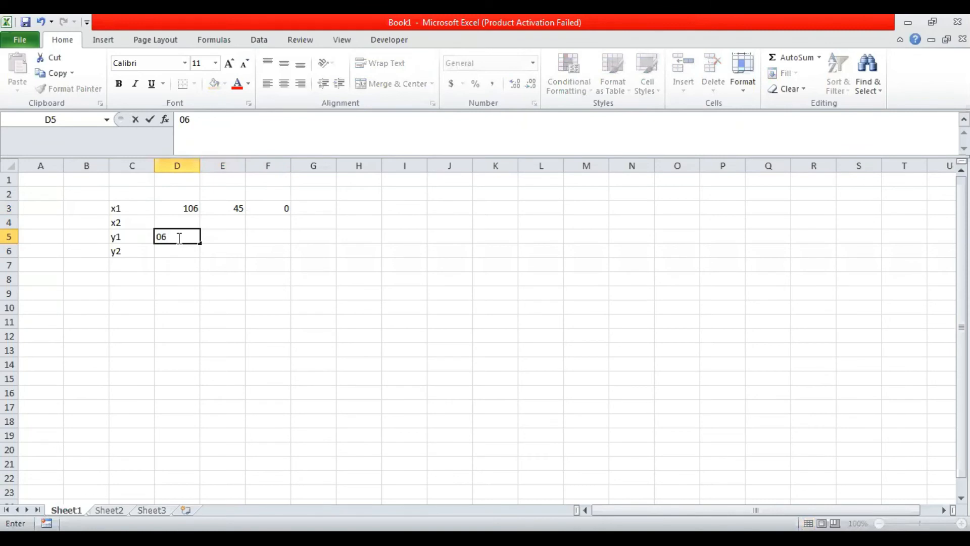
left_click(232, 237)
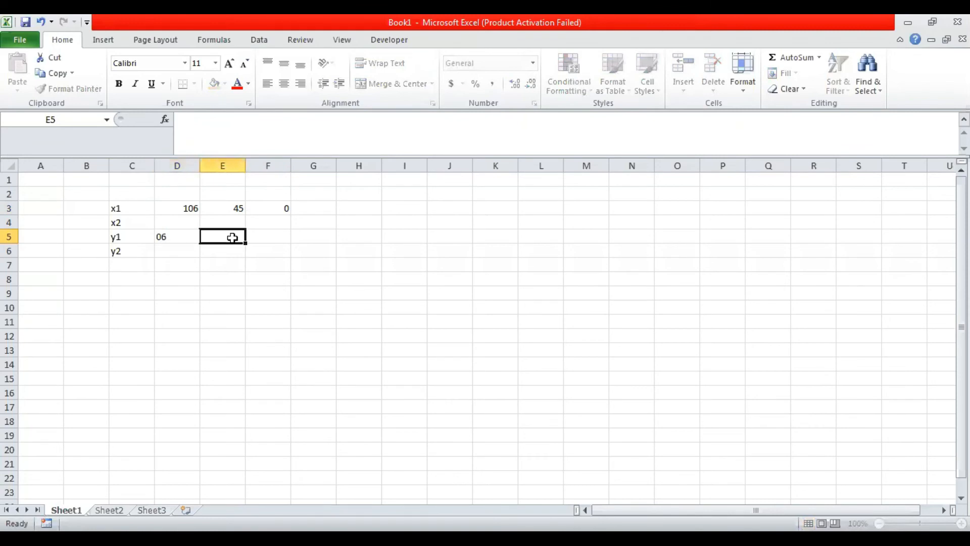
type("32")
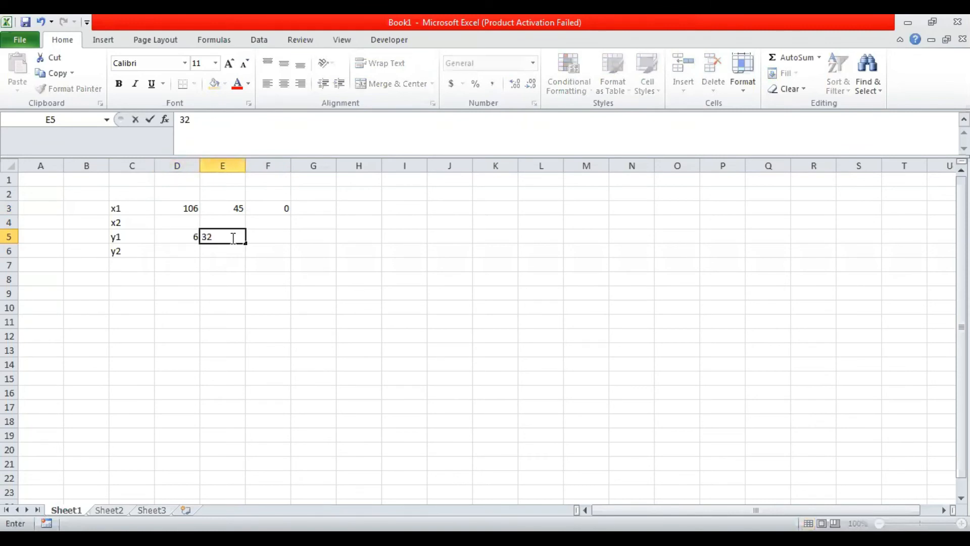
left_click(276, 244)
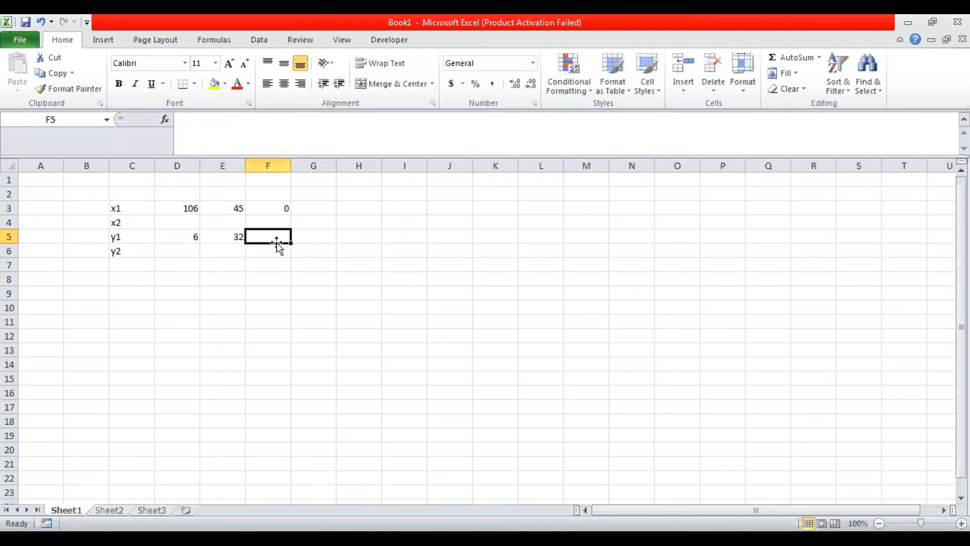
type("30")
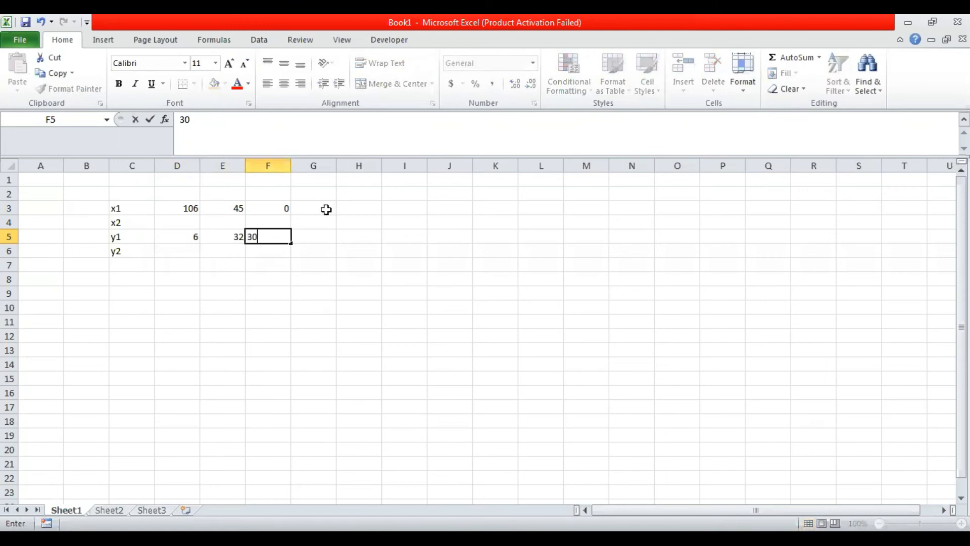
Convert x1 to decimal degrees in G3 with the formula =D3+(E3/60)+(F3/3600)
left_click(325, 209)
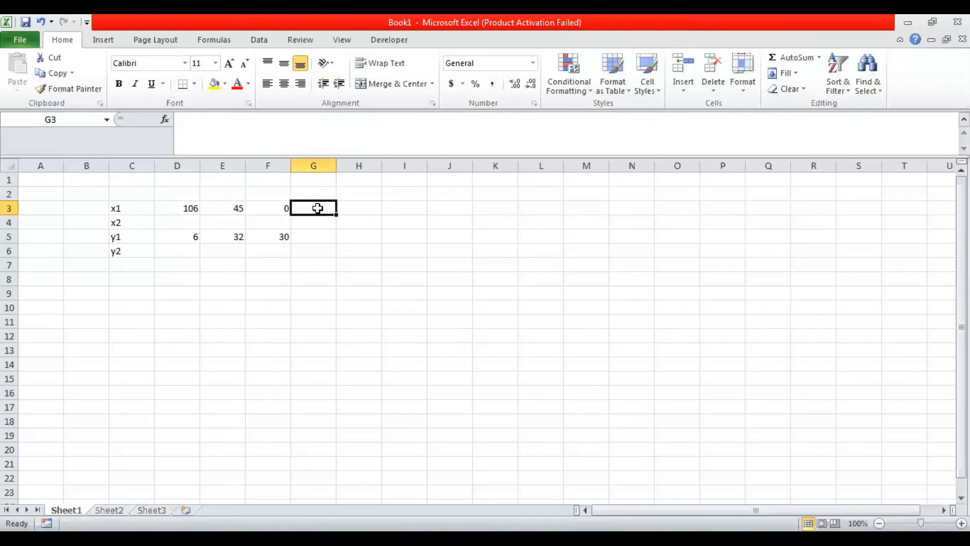
type("=")
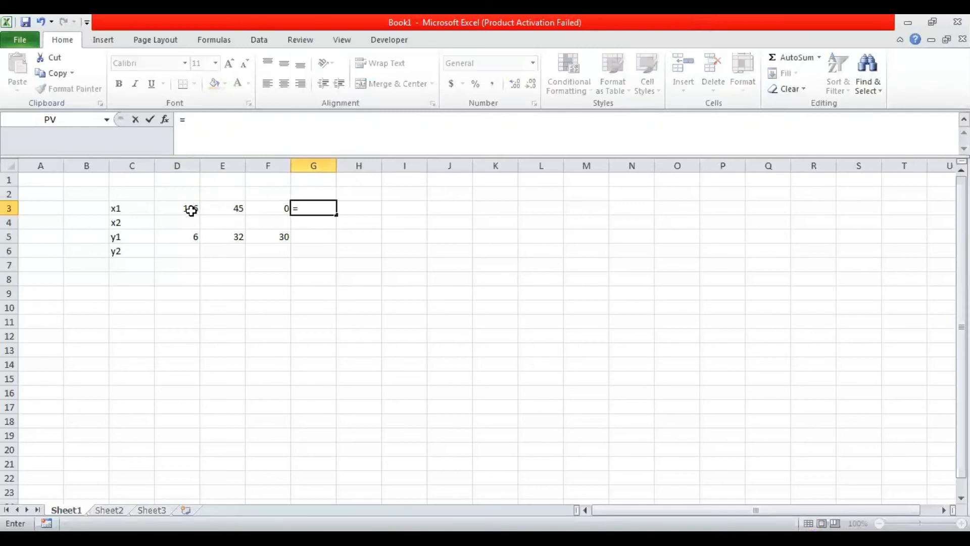
left_click(191, 211)
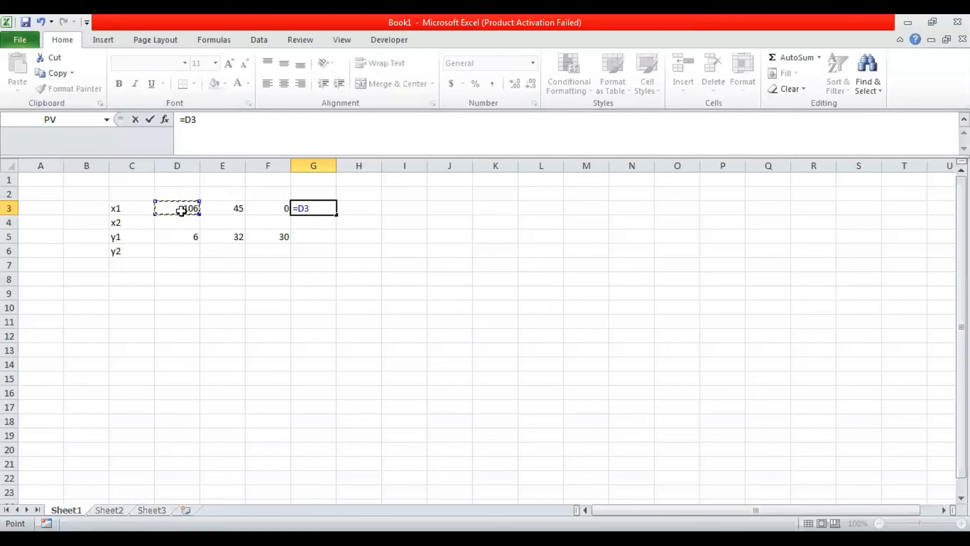
type("+(")
left_click(221, 210)
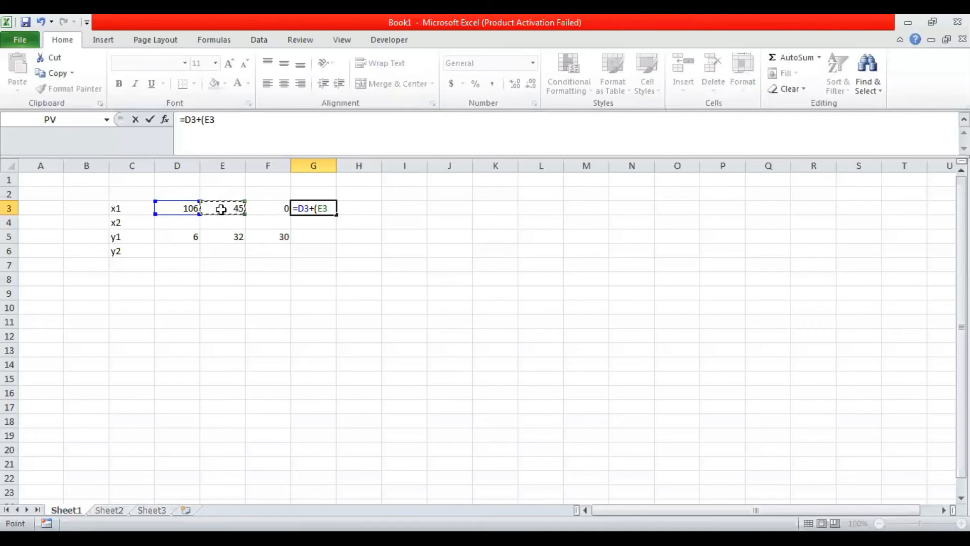
type("/60")
type(")+")
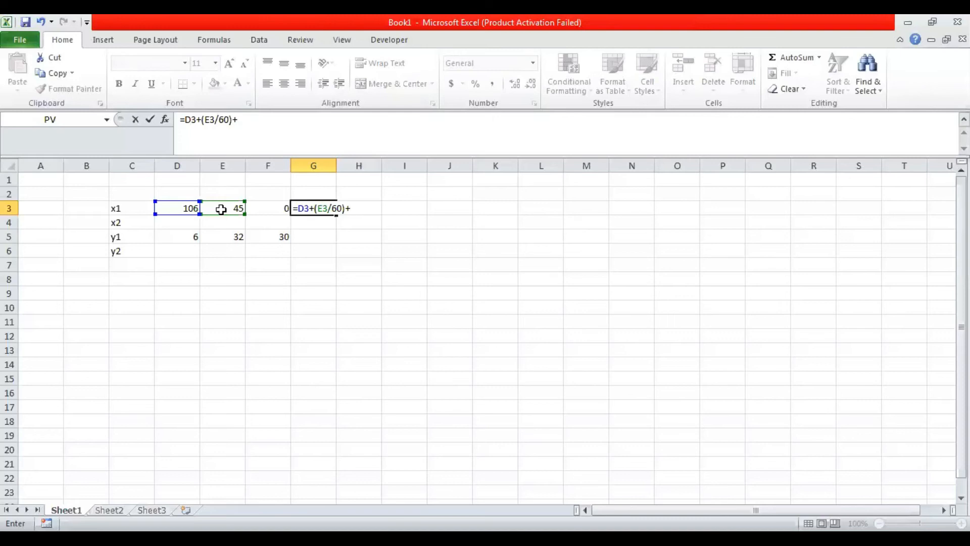
left_click(283, 210)
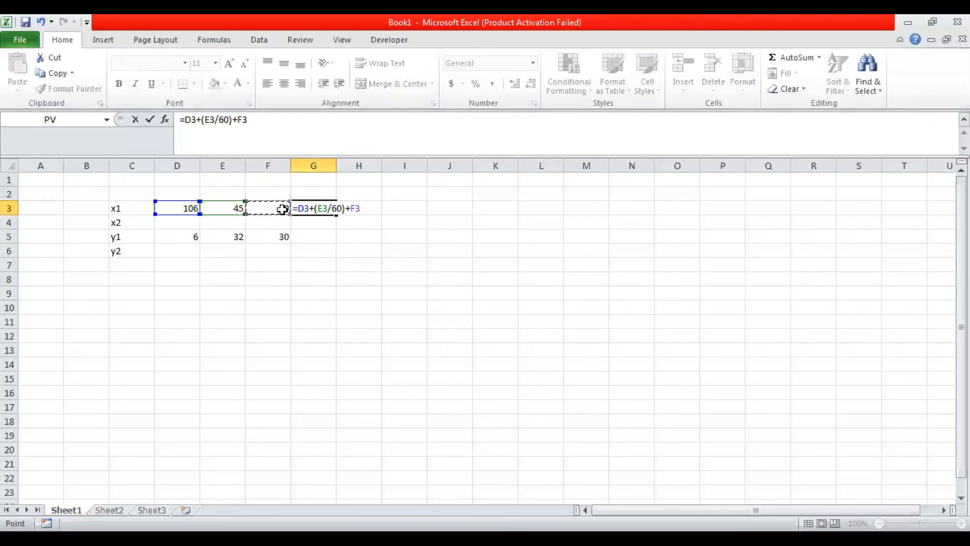
key("BackSpace")
key("BackSpace")
type("(")
left_click(282, 209)
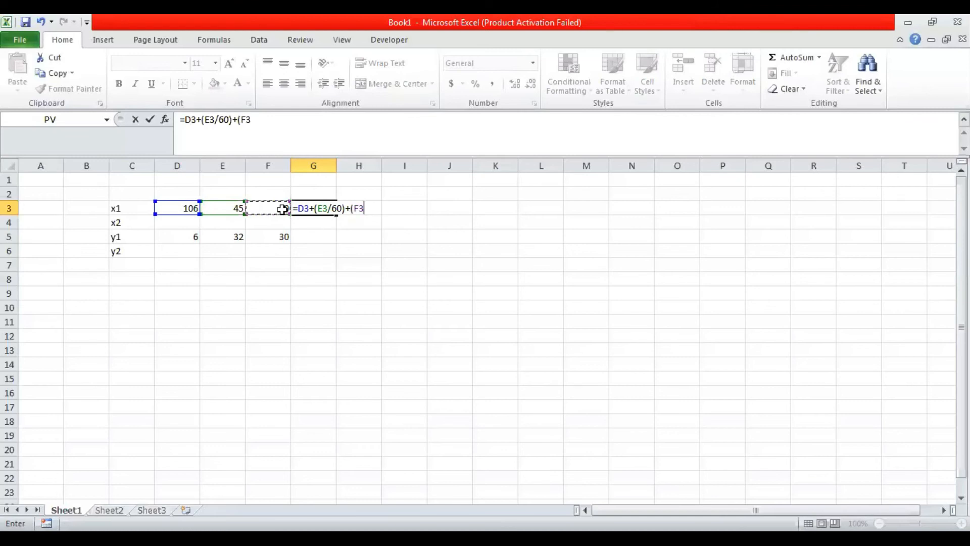
type("/")
type("3/3600)")
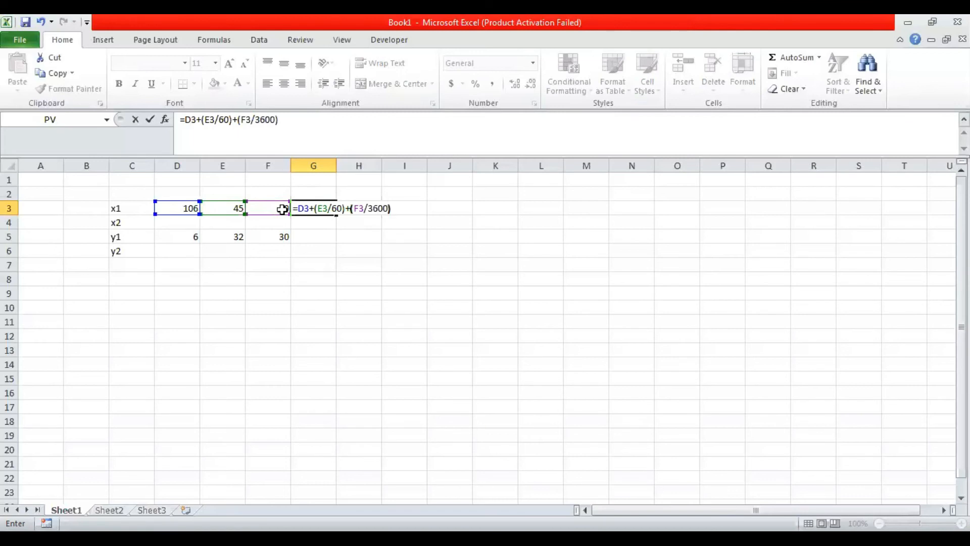
key("Return")
left_click(318, 235)
left_click(319, 209)
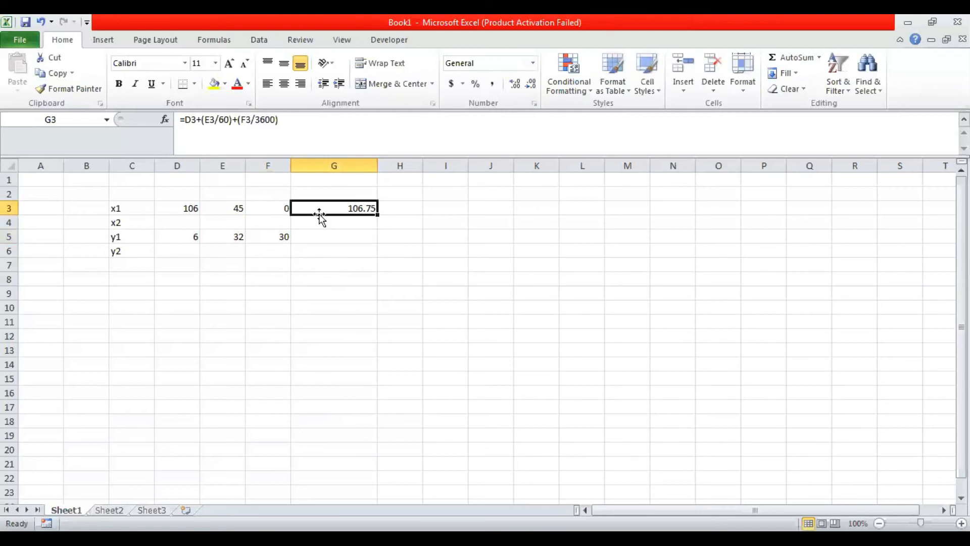
Convert y1 to decimal degrees in G5 with the formula =D5+(E5/60)+(F5/3600)
left_click(319, 237)
type("=")
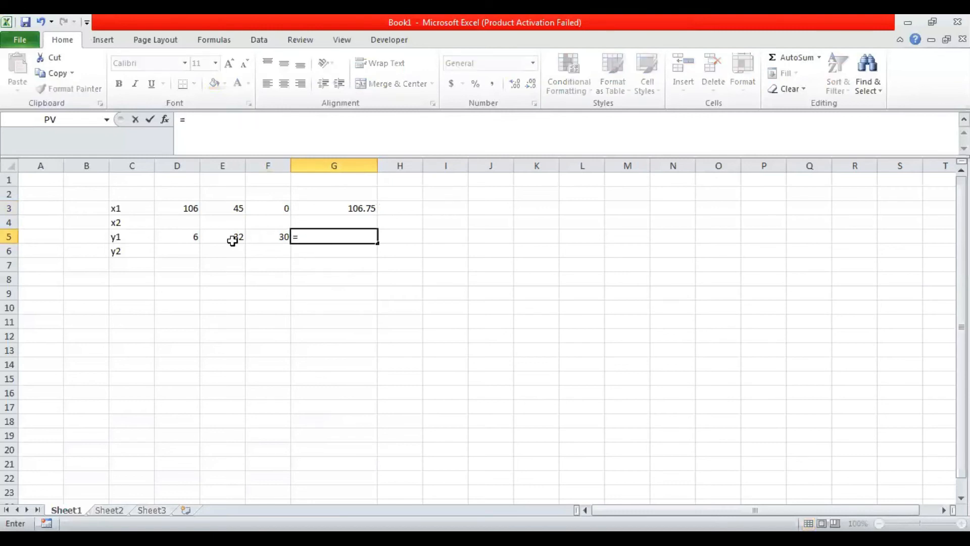
left_click(194, 236)
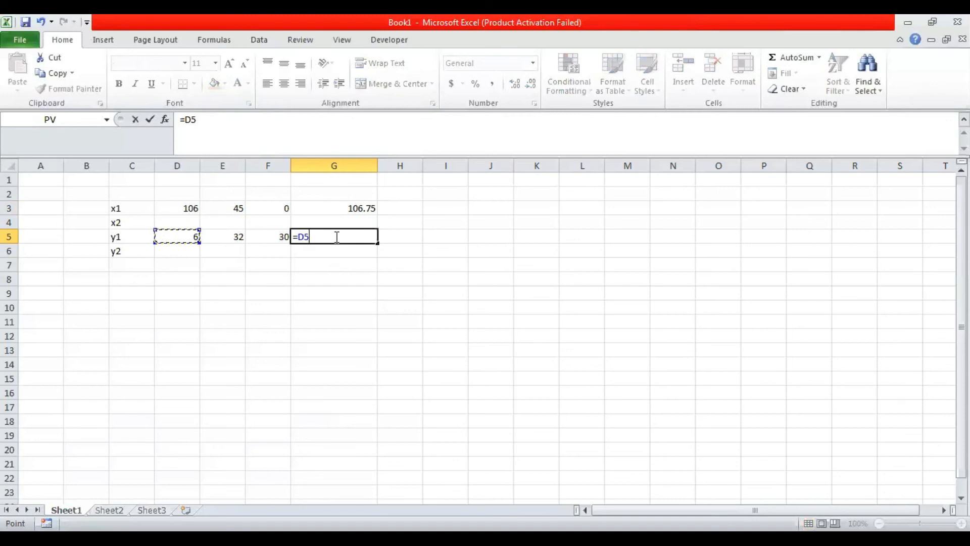
type("+(")
left_click(231, 238)
type("/")
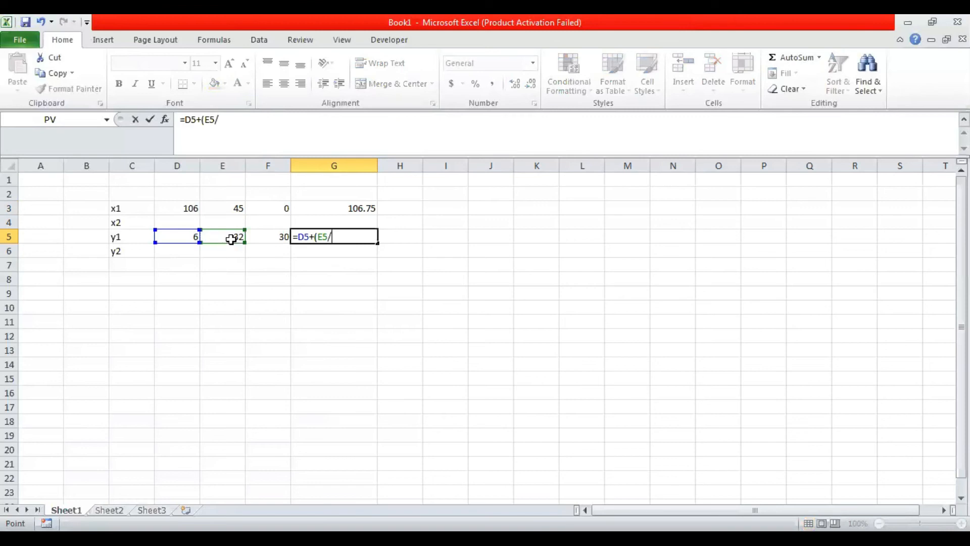
type("60)+(")
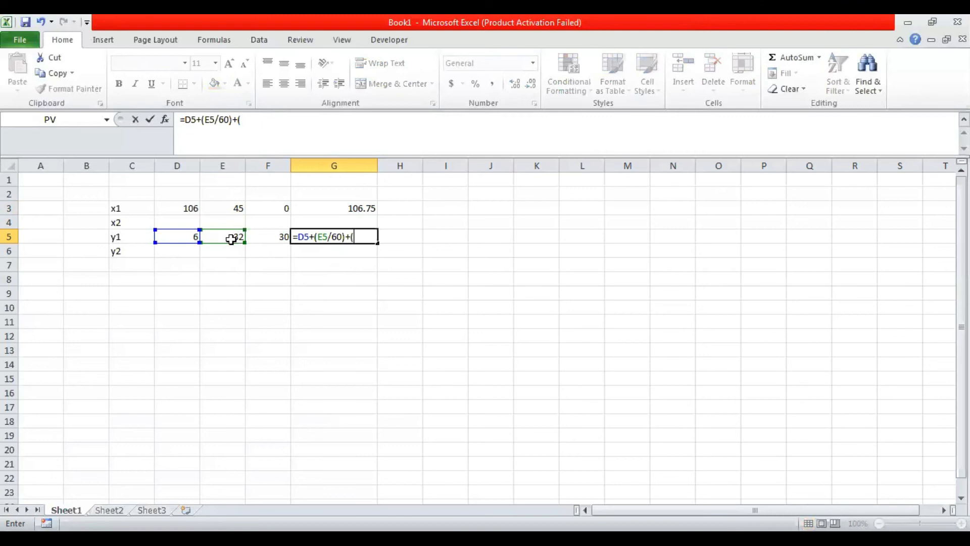
left_click(268, 239)
type("/3600")
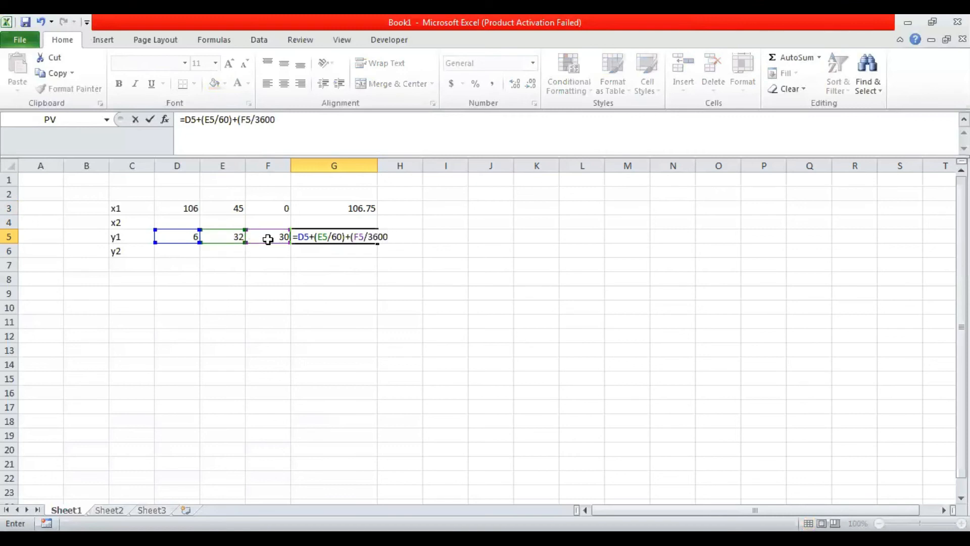
type("_")
type(")")
key("Return")
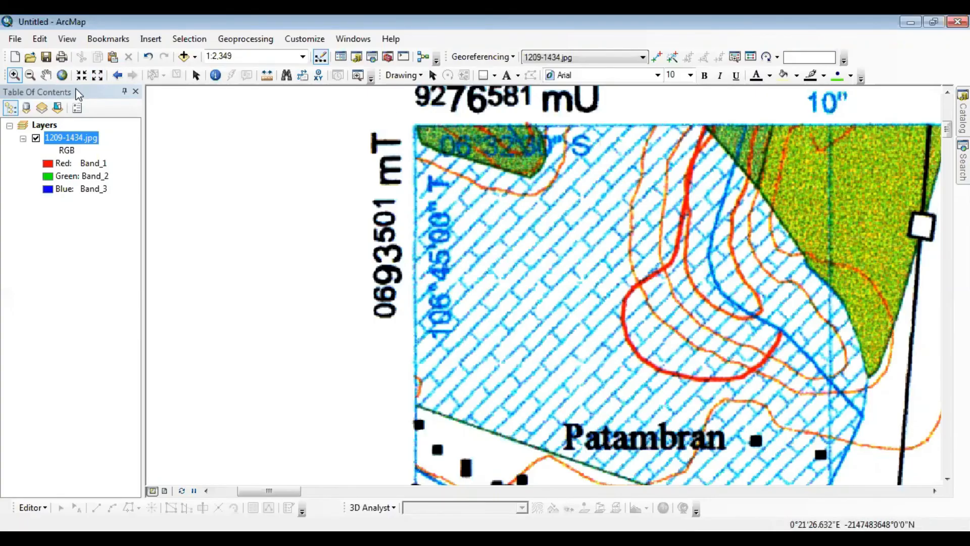
Read the printed longitude and latitude at the southeast corner of the map sheet
left_click(46, 75)
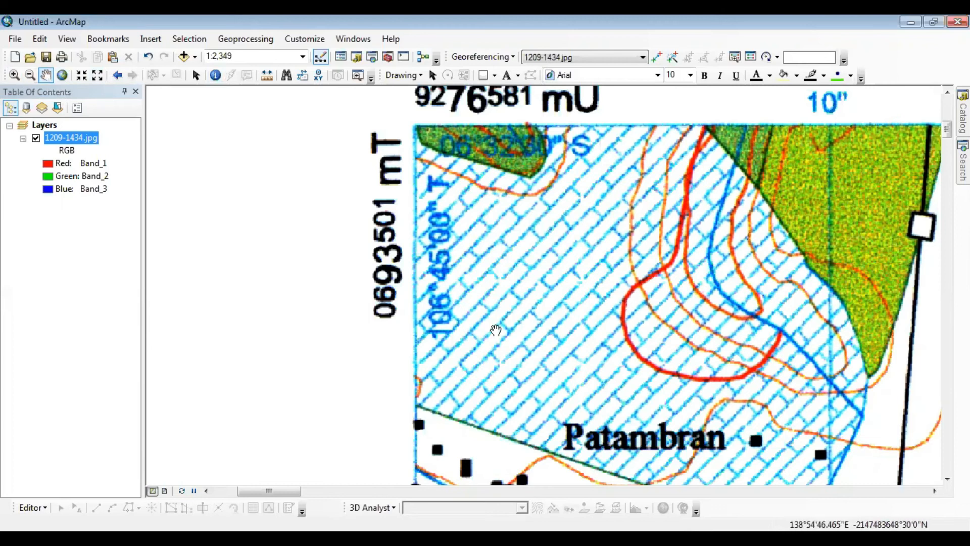
left_click_drag(554, 310, 259, 2)
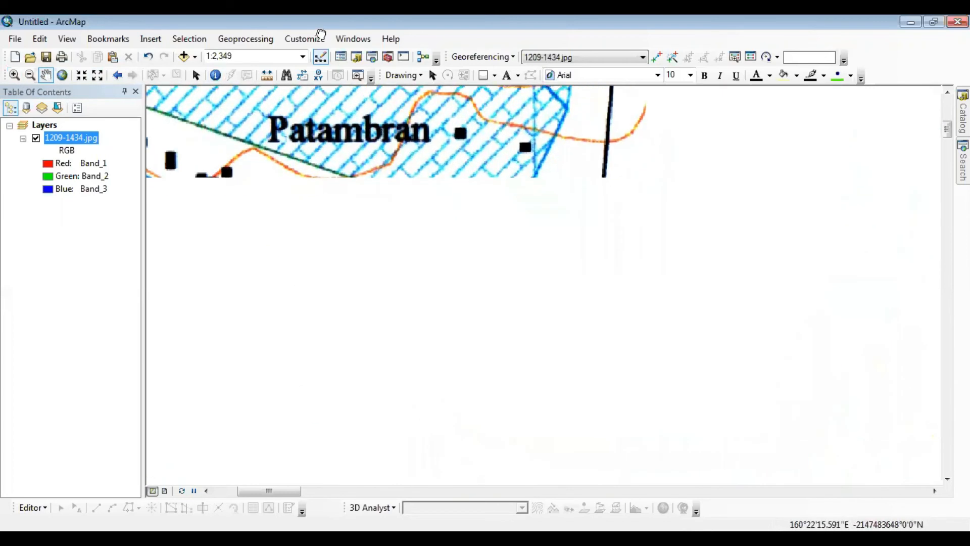
left_click_drag(701, 349, 487, 47)
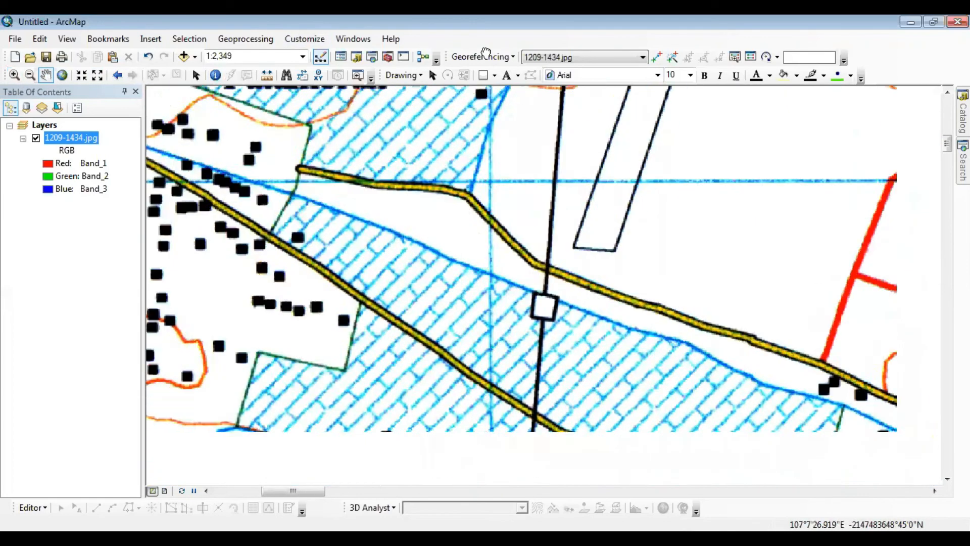
left_click_drag(711, 392, 212, 20)
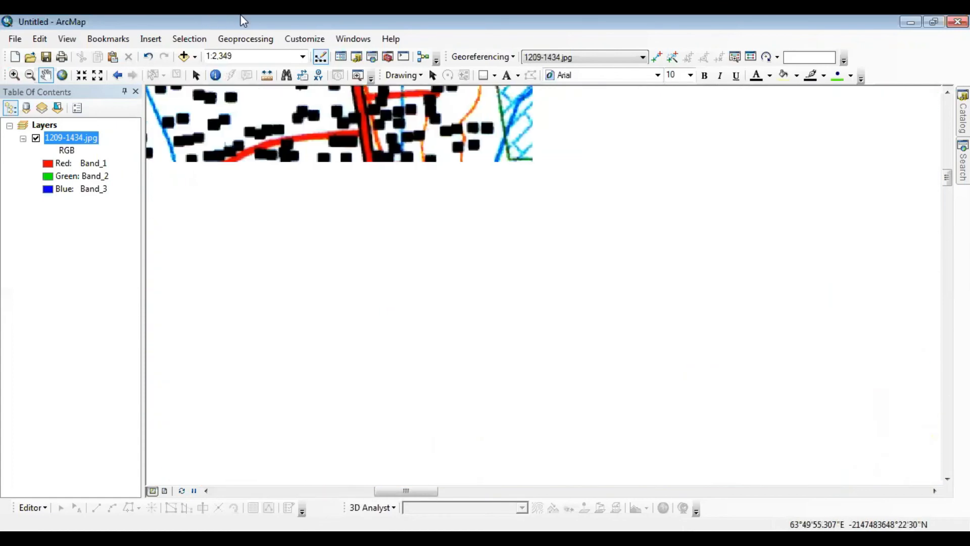
left_click_drag(746, 381, 368, 54)
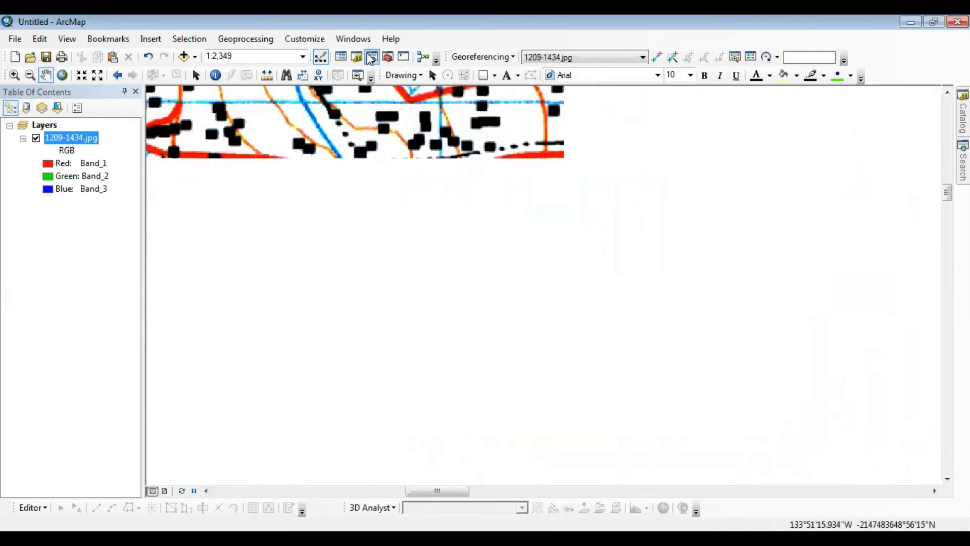
left_click_drag(749, 346, 412, 16)
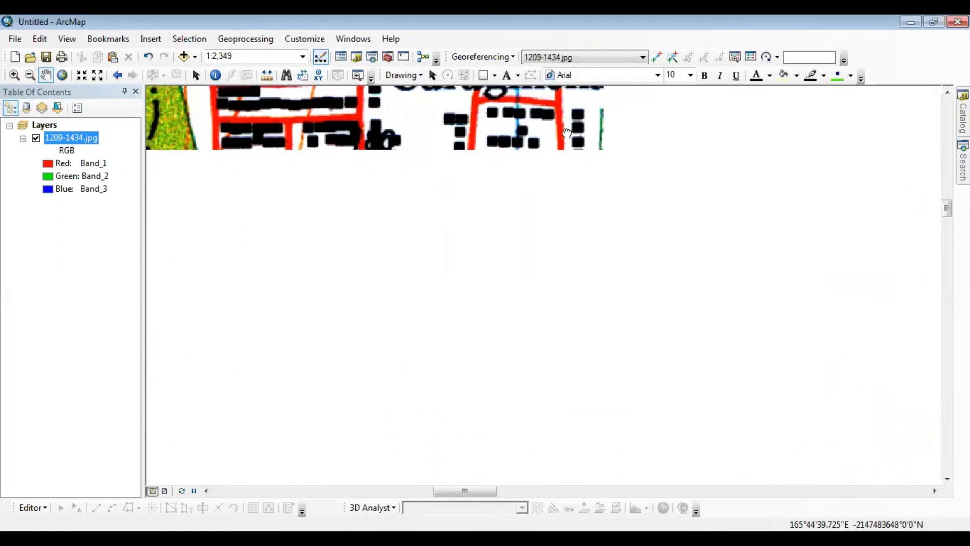
left_click_drag(727, 337, 774, 15)
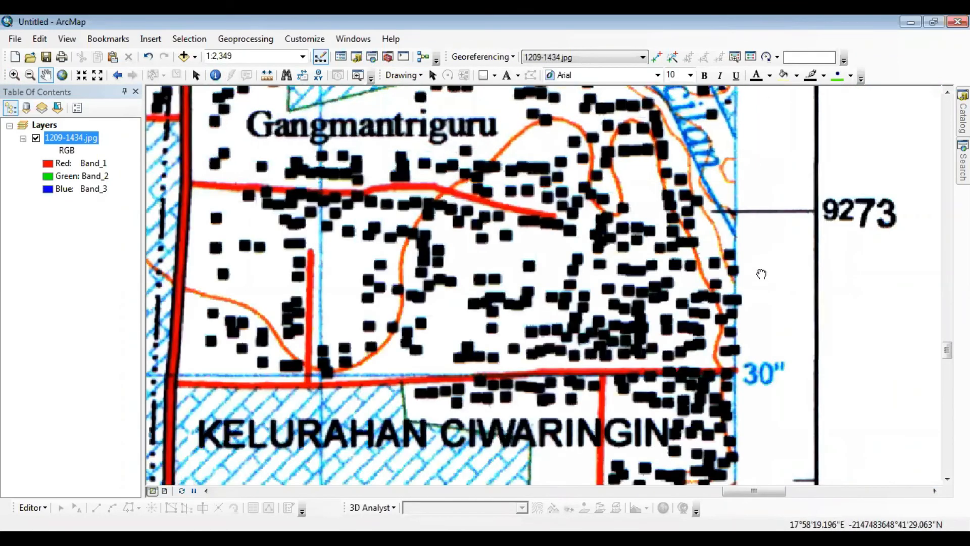
left_click_drag(760, 273, 628, 12)
left_click_drag(663, 409, 699, 13)
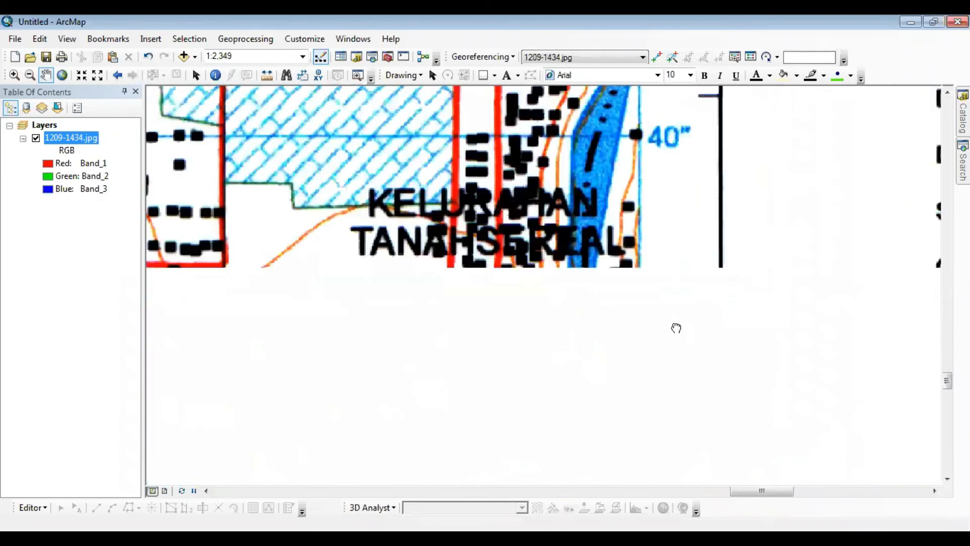
left_click_drag(702, 332, 702, 320)
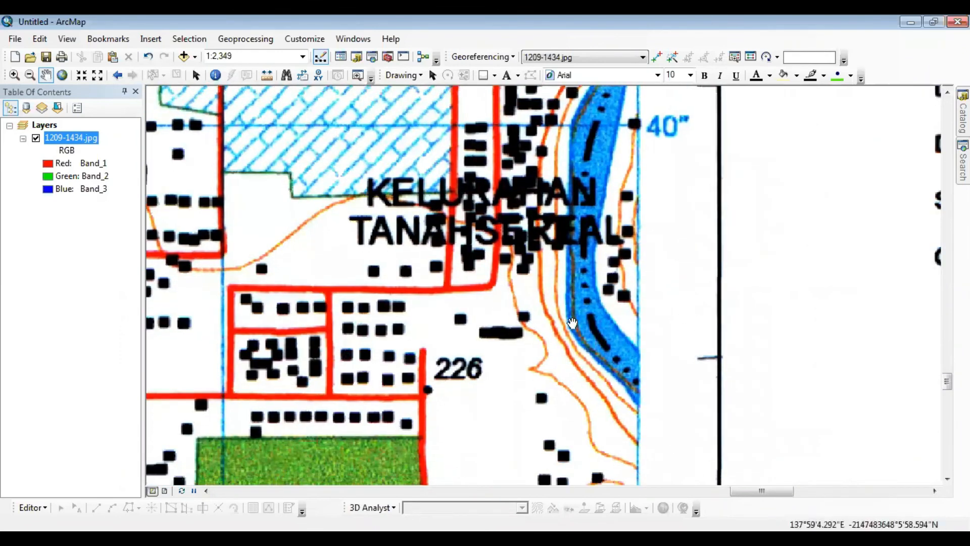
left_click_drag(551, 333, 551, 12)
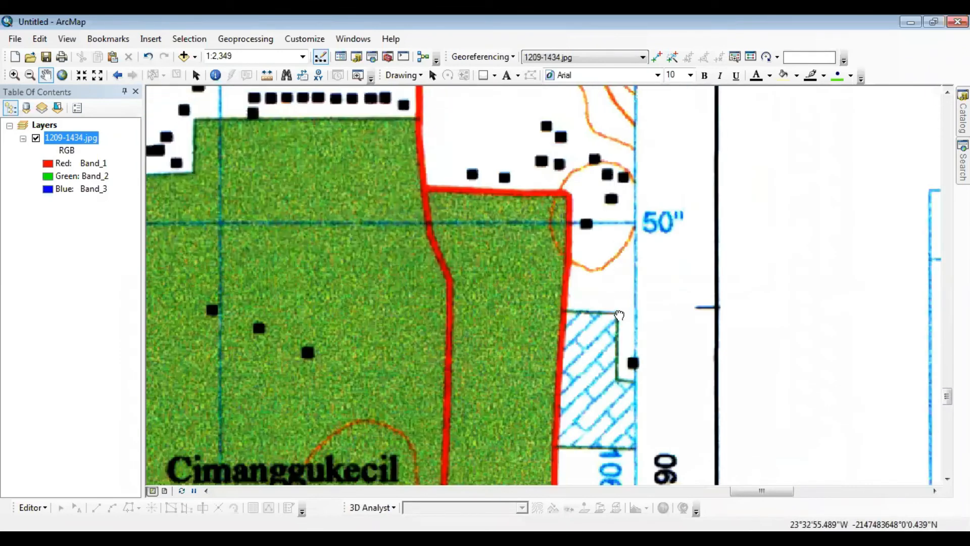
left_click_drag(619, 317, 618, 17)
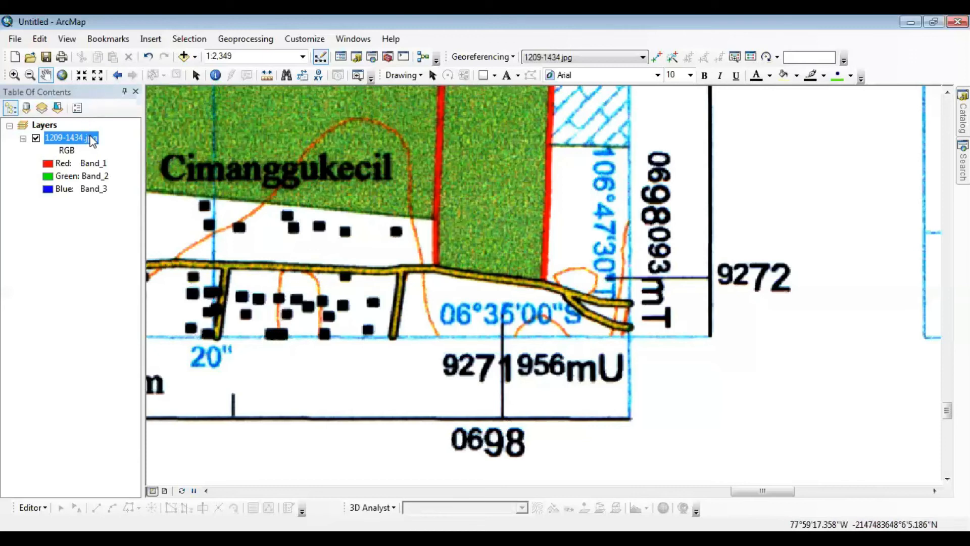
Place a control point on the map frame's northwest corner and open its X and Y coordinate entry
left_click(30, 75)
left_click(610, 414)
left_click(601, 381)
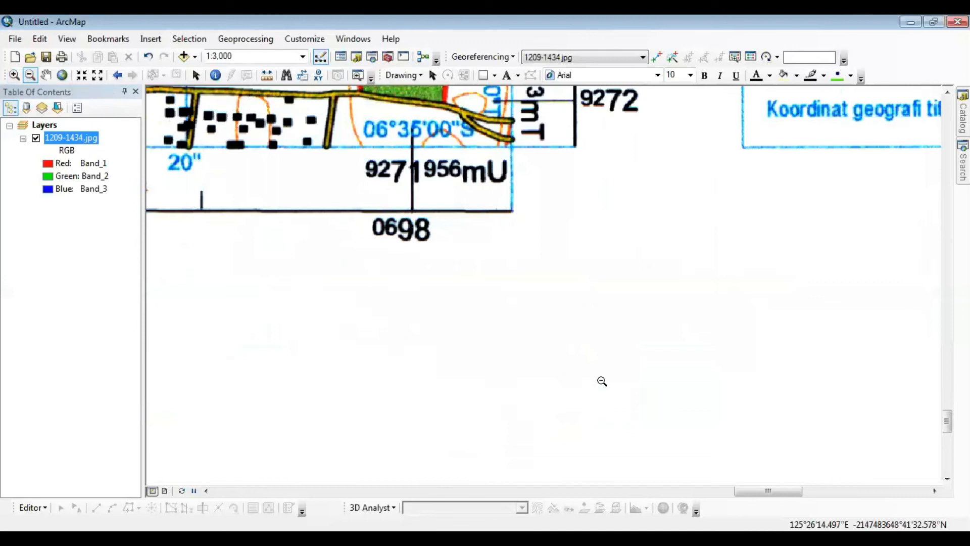
left_click(602, 385)
left_click(45, 75)
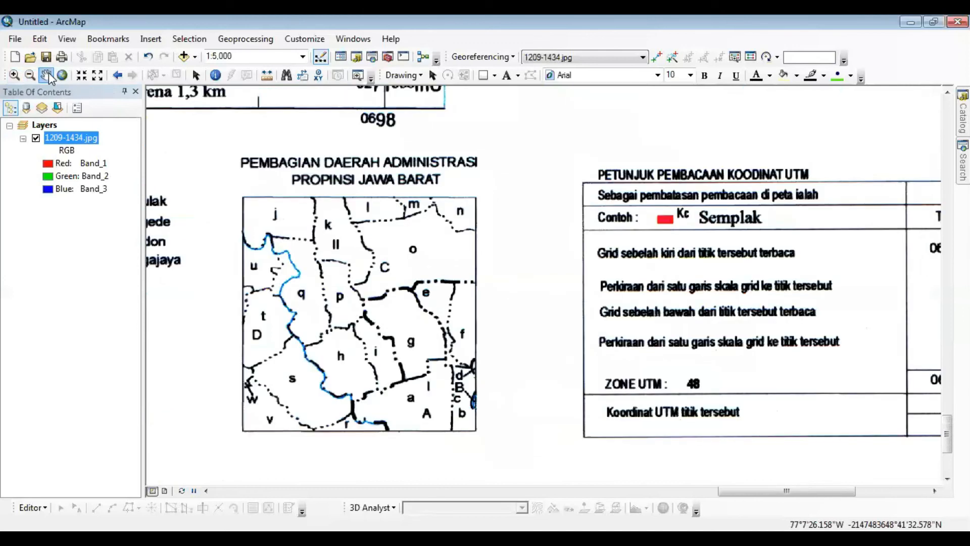
left_click_drag(154, 127, 543, 285)
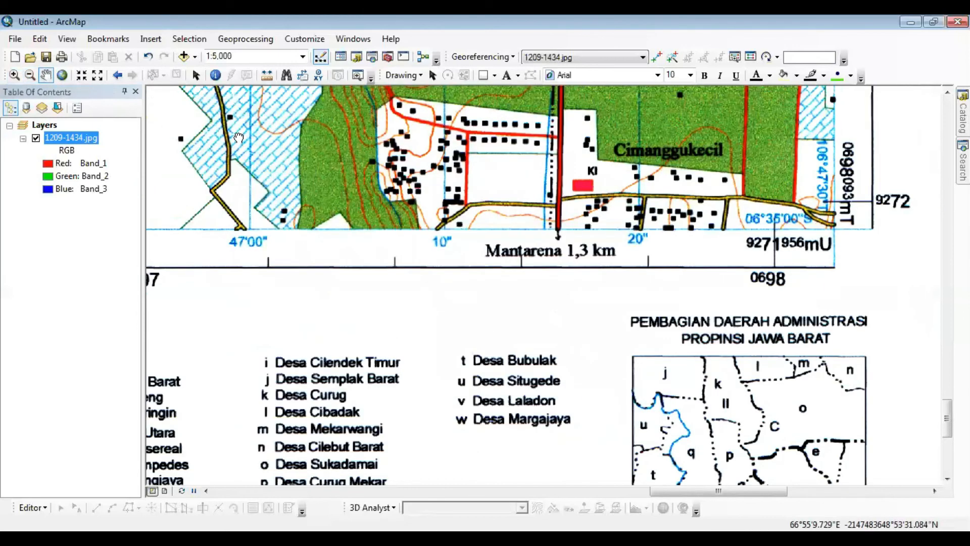
left_click_drag(238, 139, 534, 530)
left_click_drag(245, 133, 551, 528)
left_click_drag(507, 363, 818, 545)
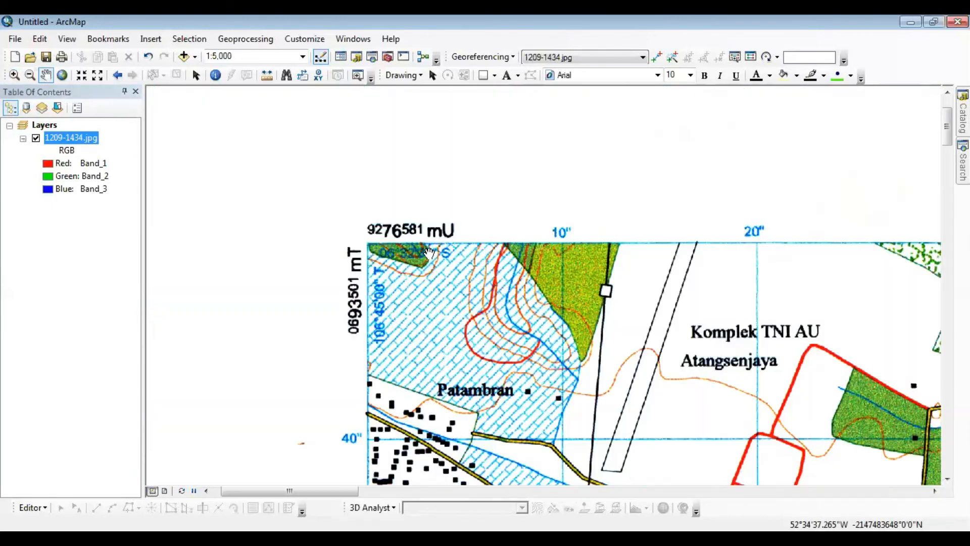
left_click_drag(252, 224, 426, 263)
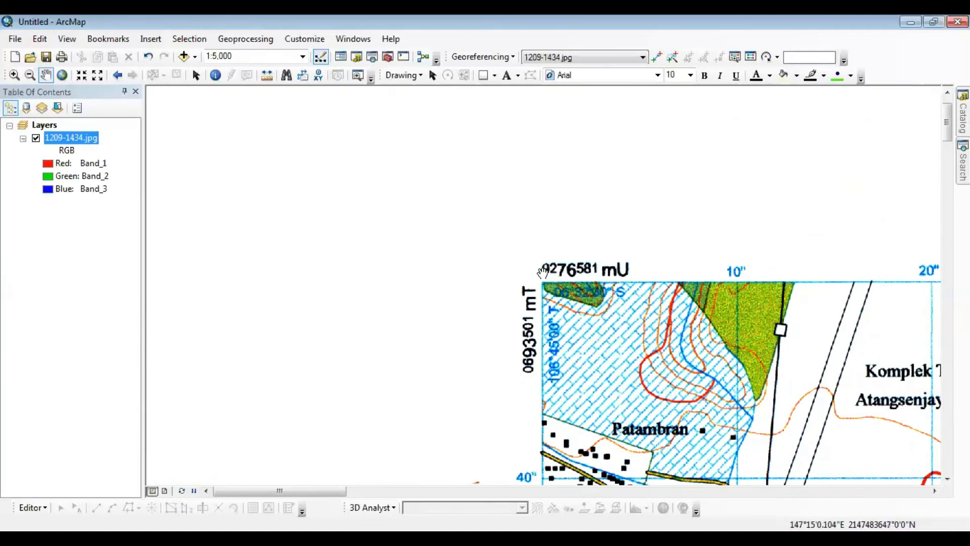
left_click(658, 58)
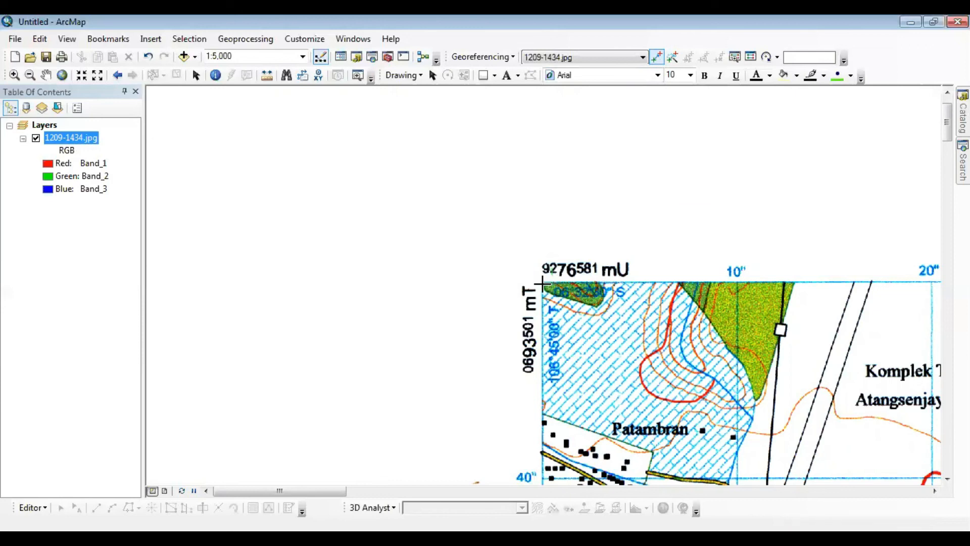
right_click(543, 284)
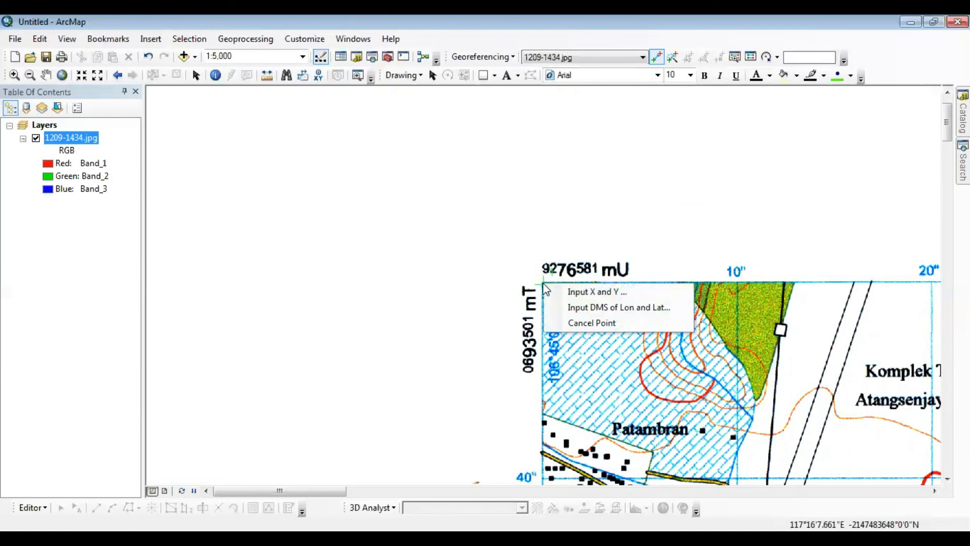
left_click(559, 292)
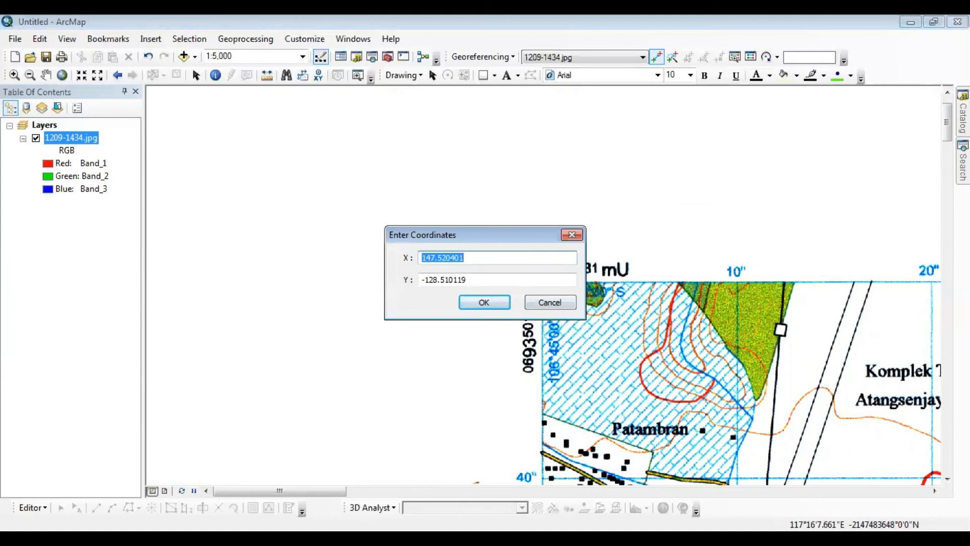
Set the northwest control point to X 106.75 and Y 6.541666667, taking the decimal degrees from the Excel workbook
key("alt+Tab")
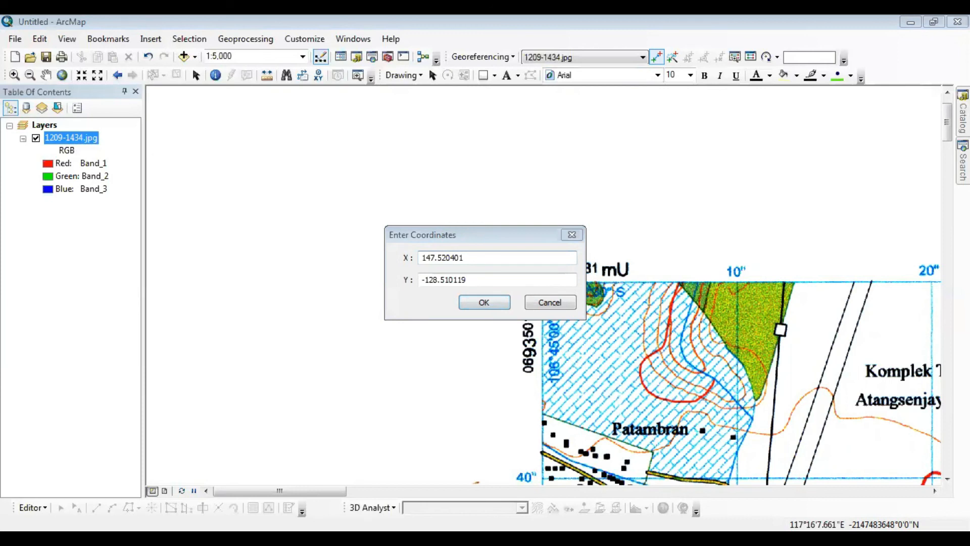
left_click(484, 266)
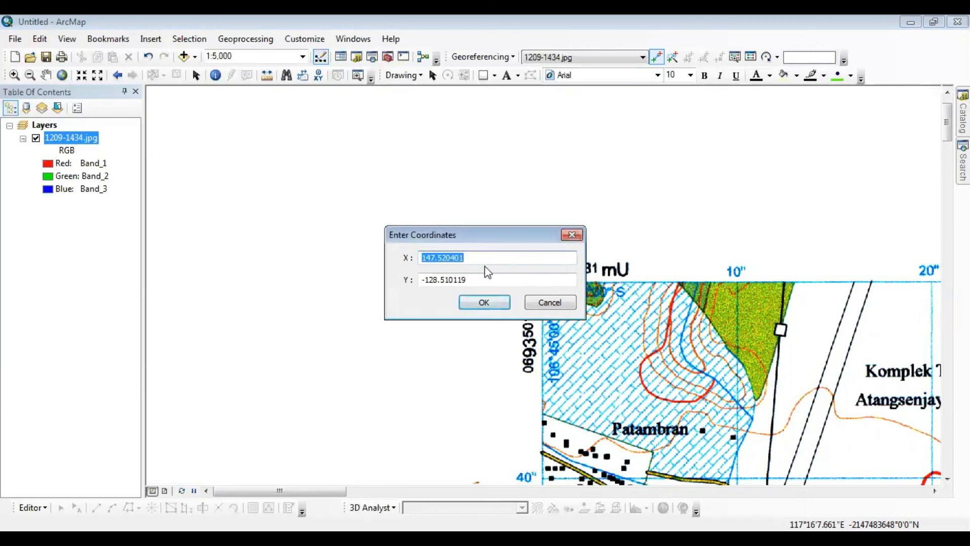
type("106.75")
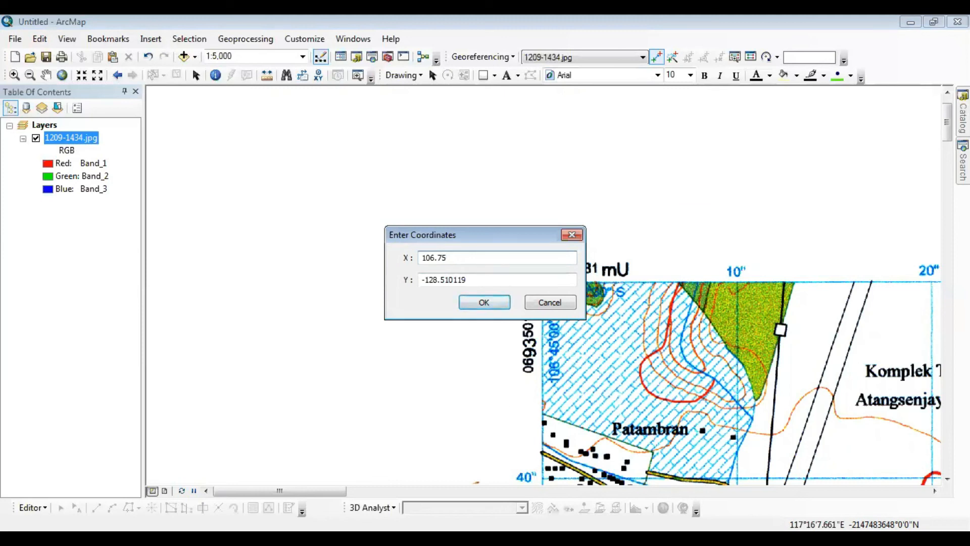
left_click(480, 279)
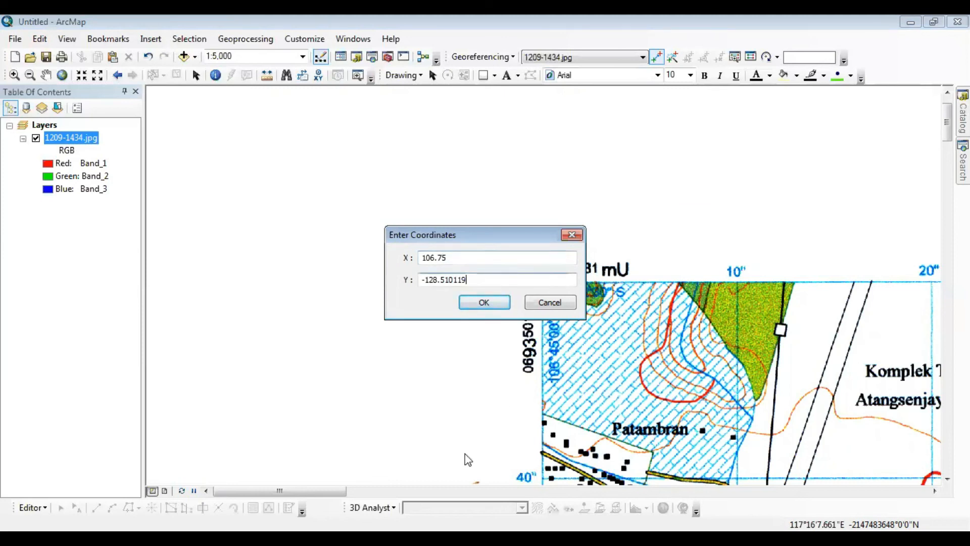
left_click(466, 539)
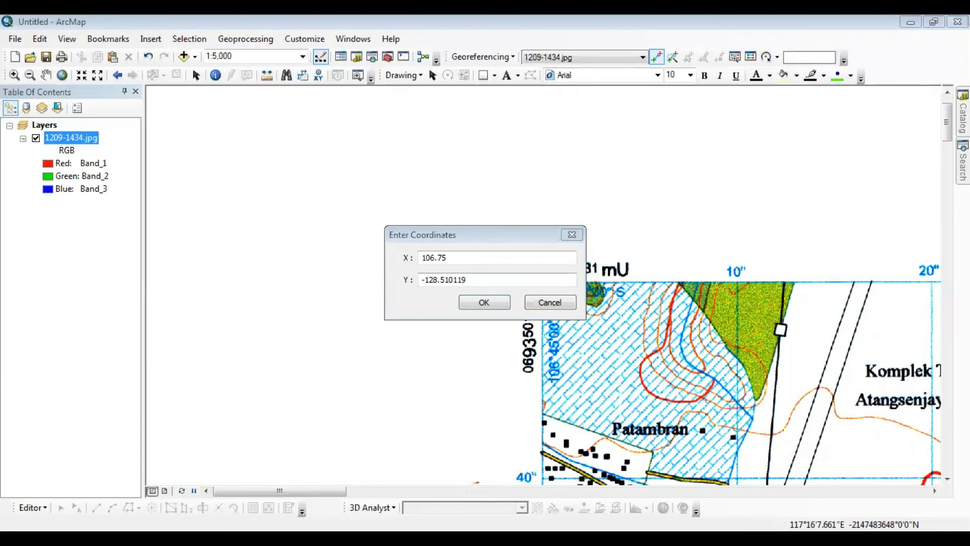
left_click(478, 280)
left_click_drag(478, 280, 415, 287)
type("6.541666667")
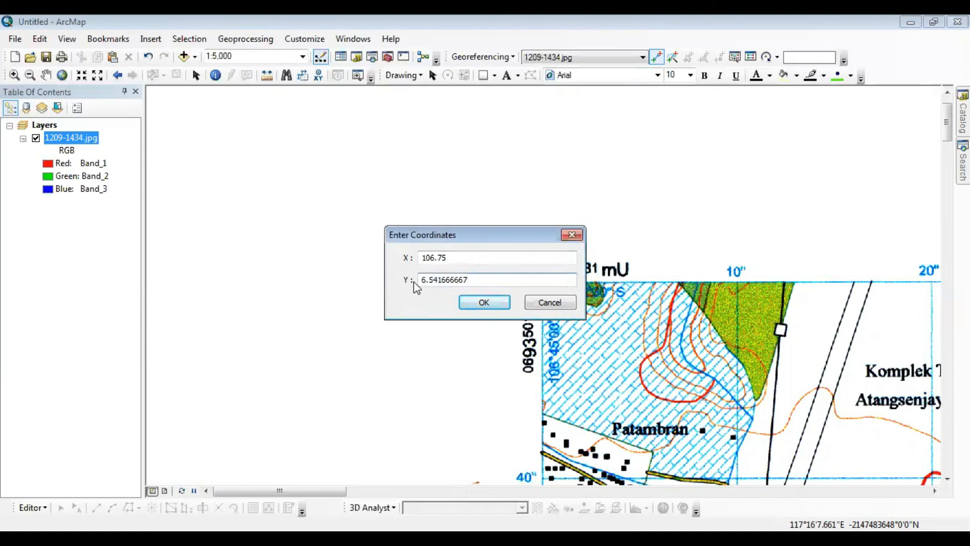
left_click(470, 303)
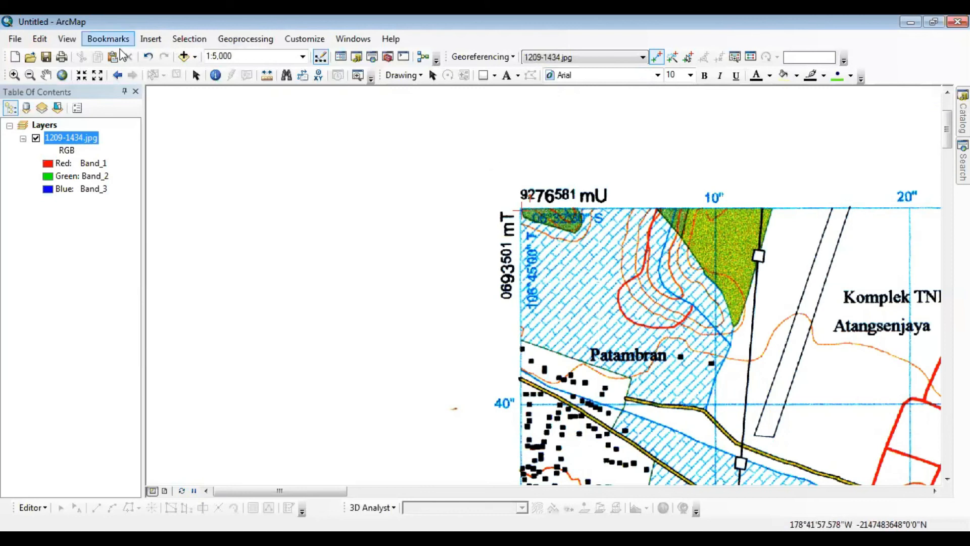
Go to the map frame's southeast corner and start adding a second control point
left_click(47, 76)
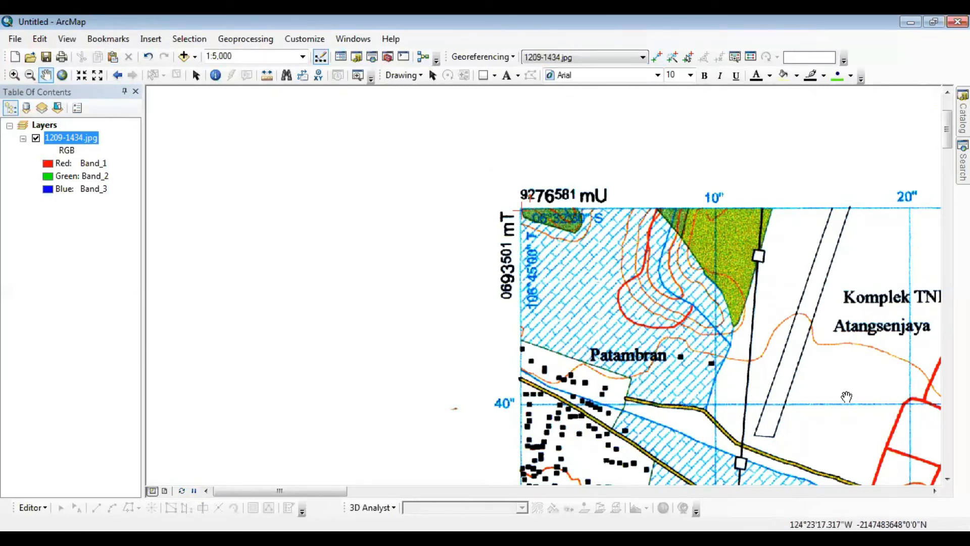
left_click_drag(845, 396, 193, 25)
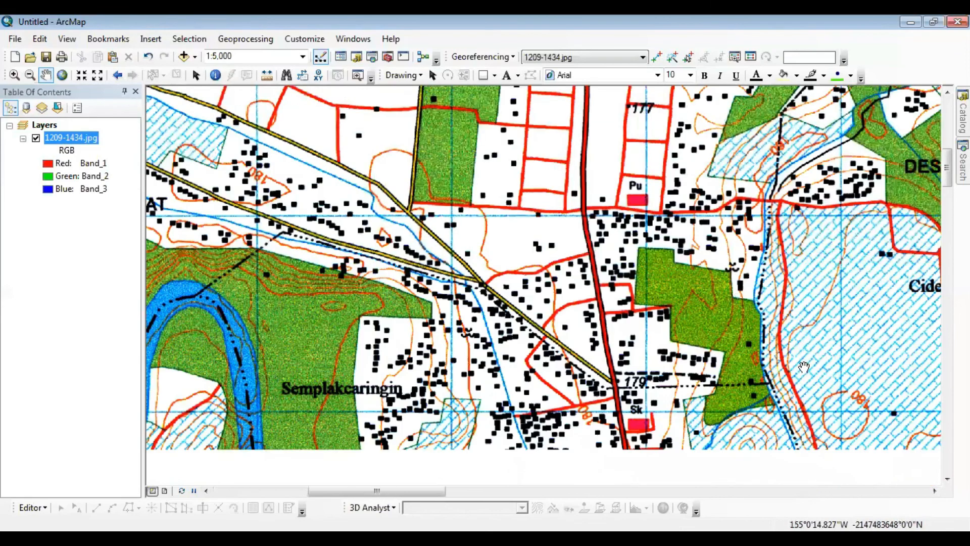
left_click_drag(804, 368, 124, 15)
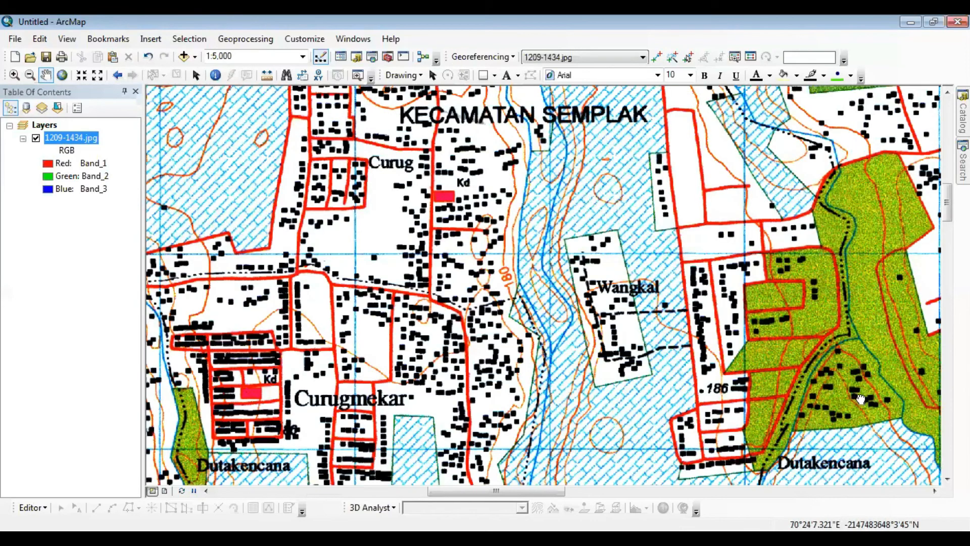
mouse_move(859, 399)
left_mouse_down()
mouse_move(827, 389)
mouse_move(235, 20)
left_mouse_up()
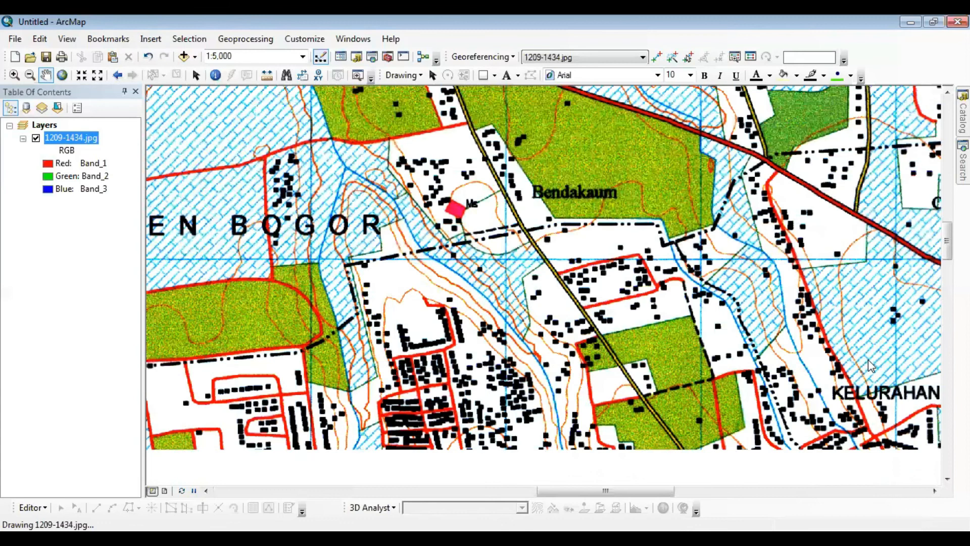
left_click_drag(868, 364, 234, 18)
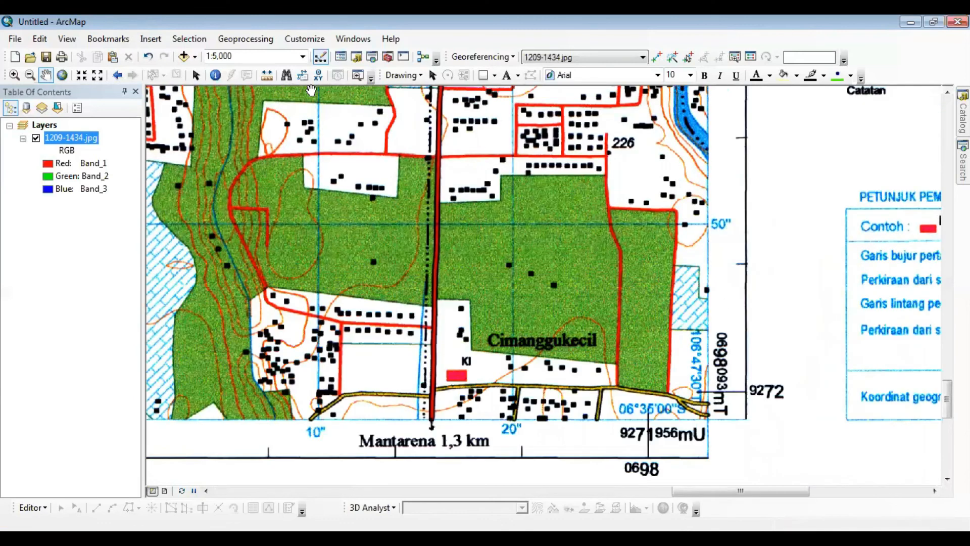
left_click(657, 58)
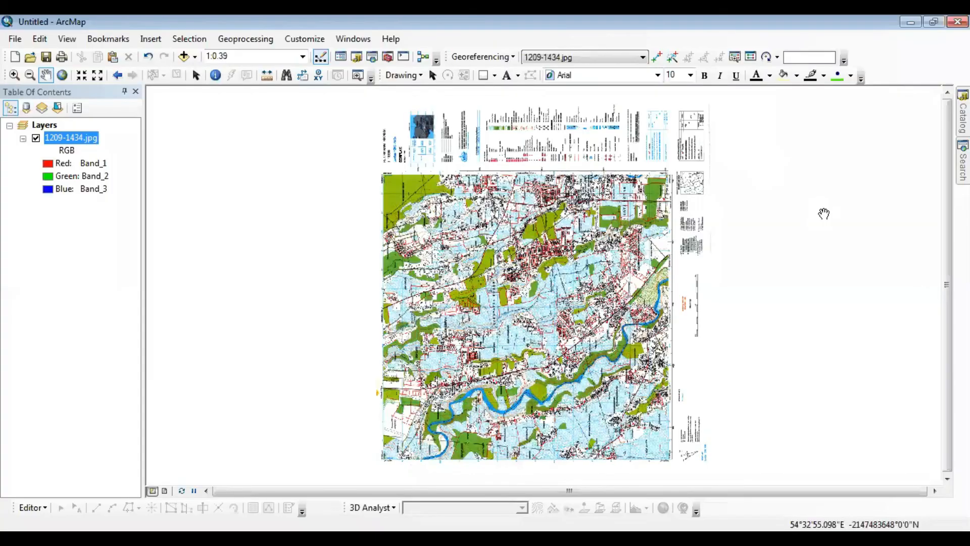
Examine the orientation of the transformed map sheet at full extent and check the available georeferencing commands
left_click_drag(824, 214, 544, 287)
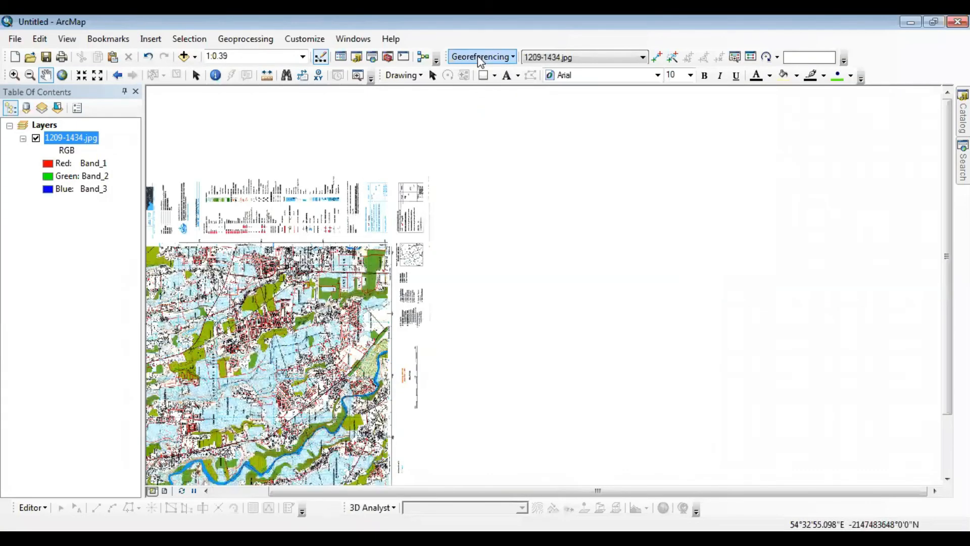
left_click(62, 75)
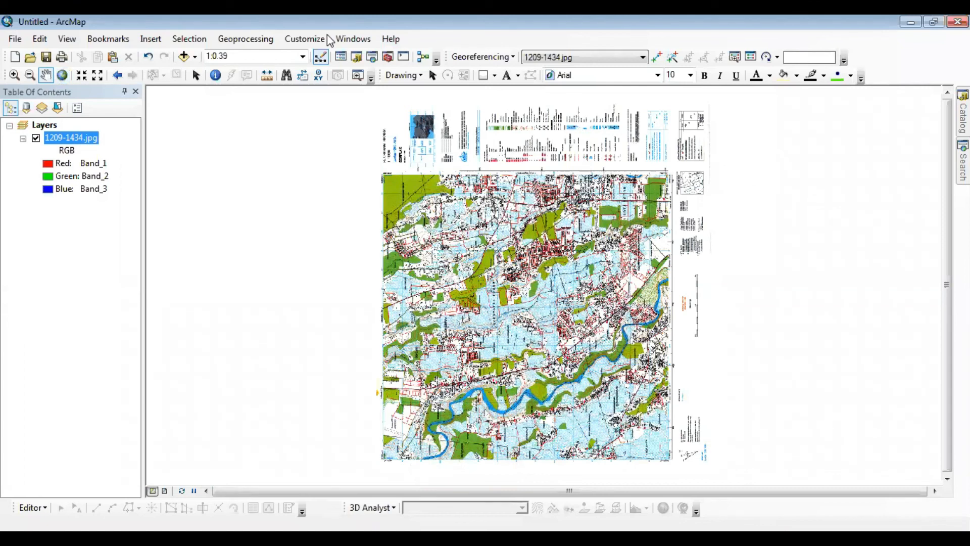
left_click(483, 56)
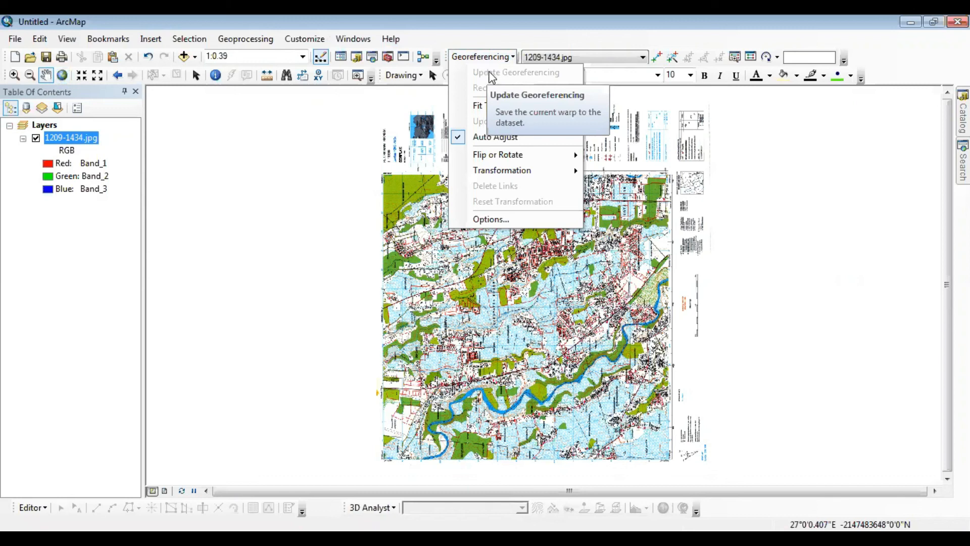
left_click(767, 245)
left_click_drag(767, 245, 544, 285)
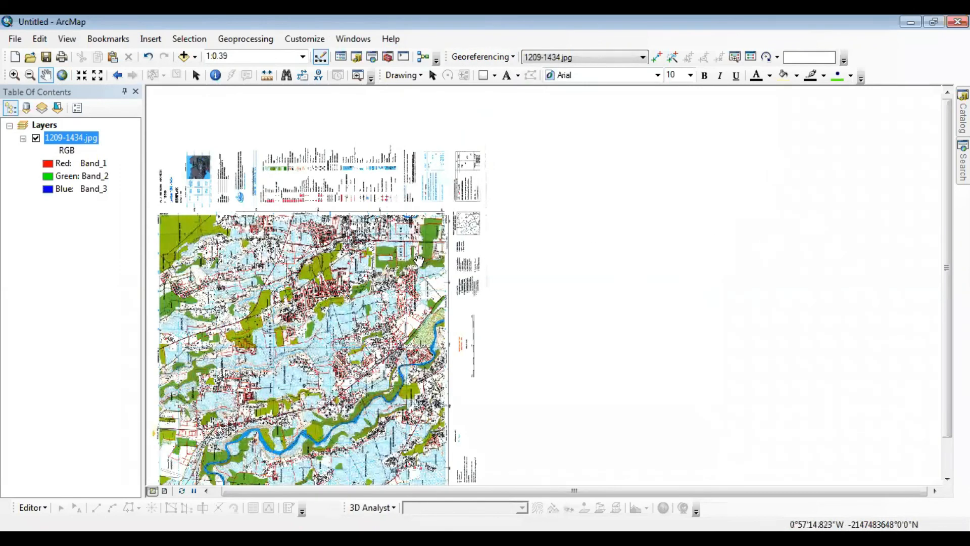
left_click_drag(418, 260, 578, 231)
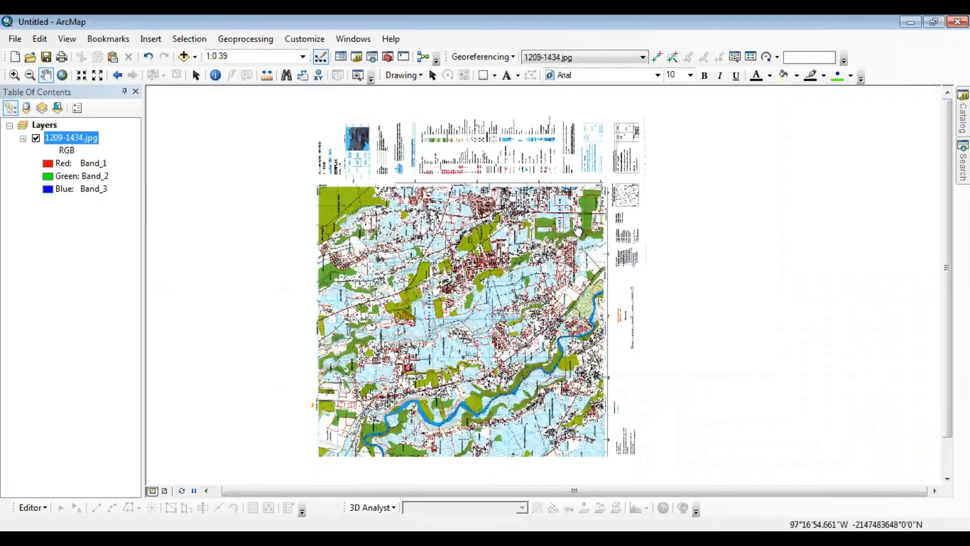